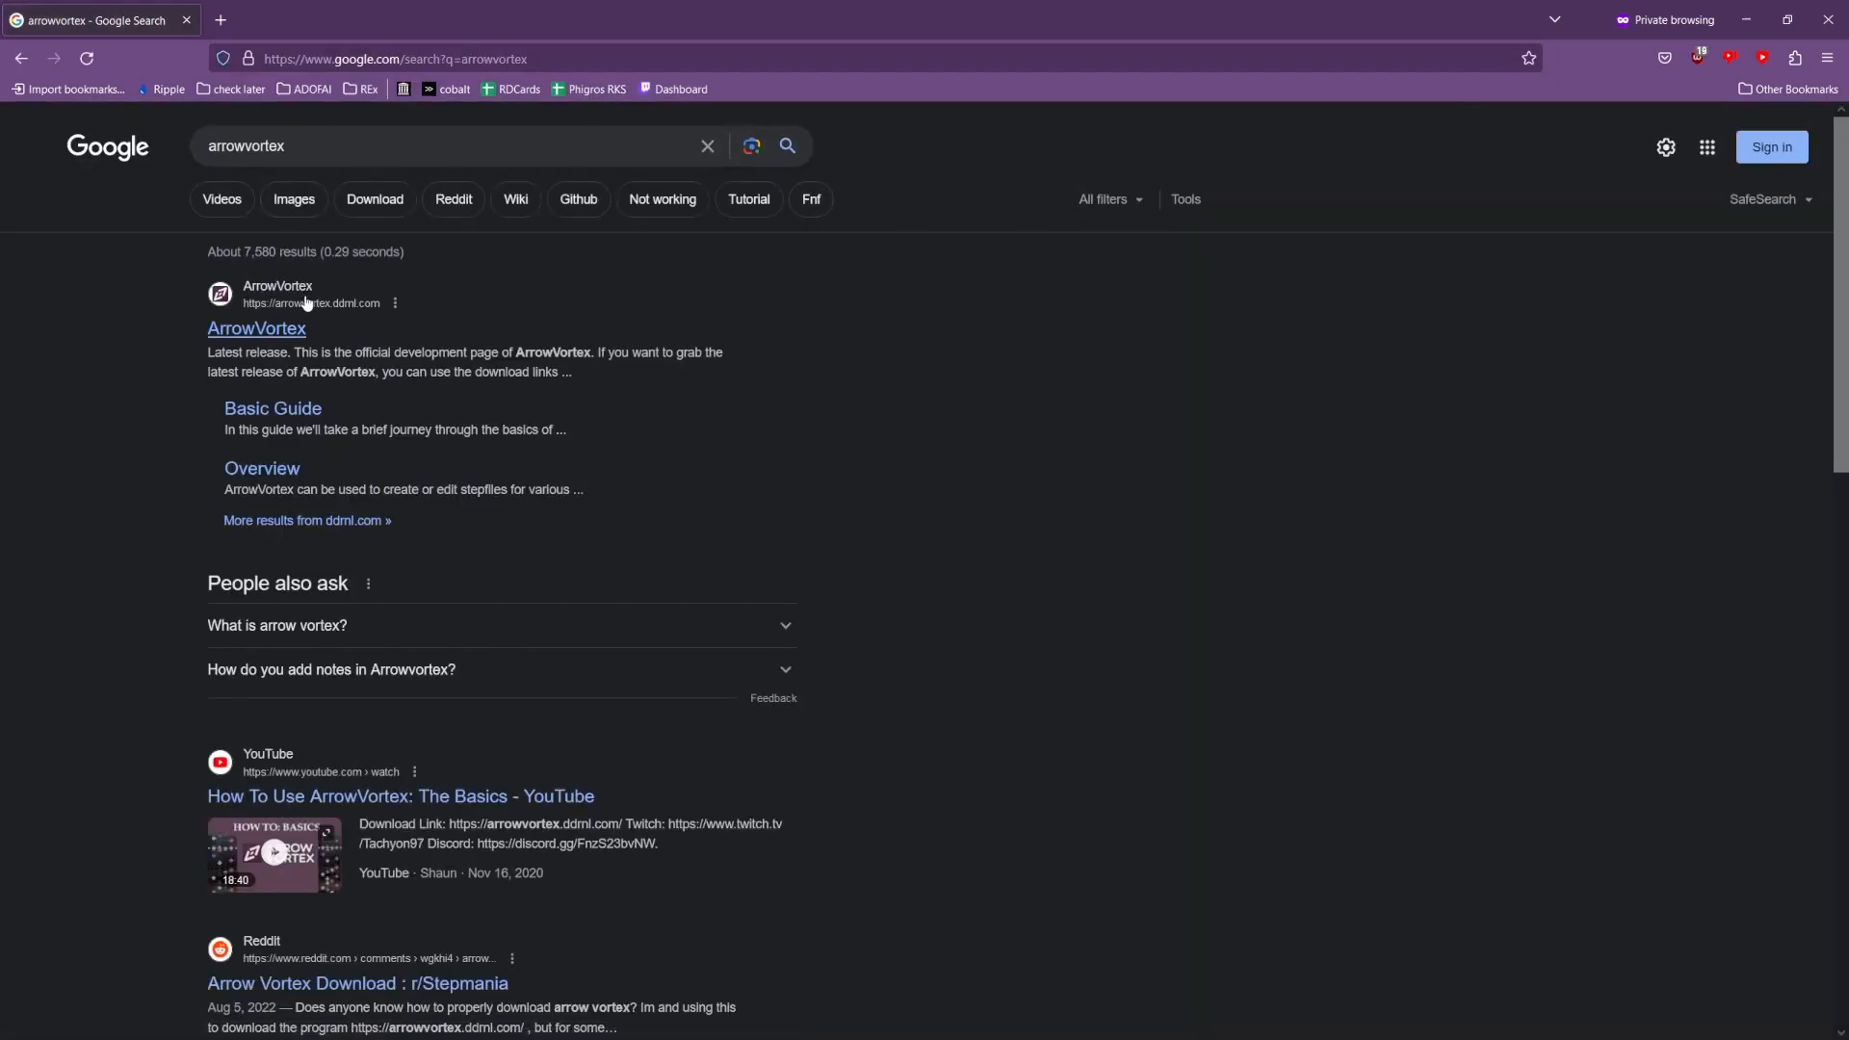
Step: Open the ArrowVortex site from the search results and download the local 2017-02-25 build, saving the RAR file
click(262, 329)
drag(472, 64, 402, 59)
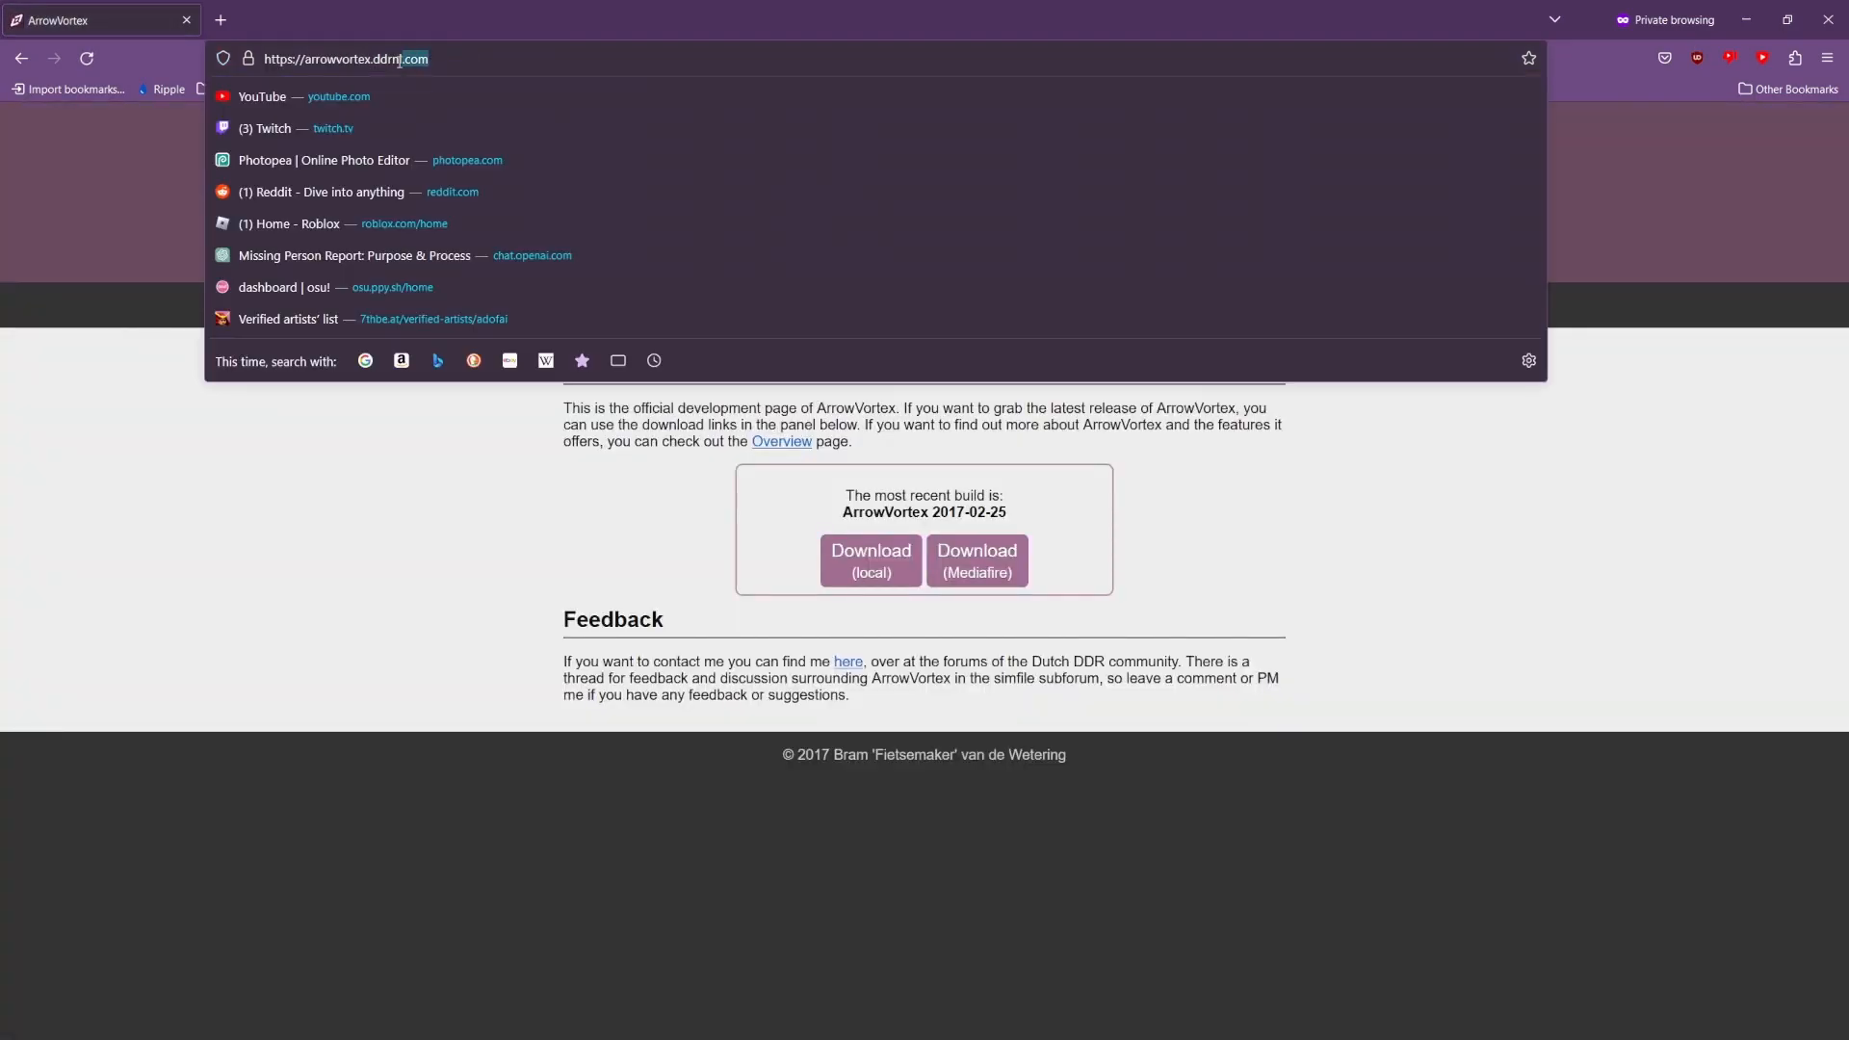
click(393, 509)
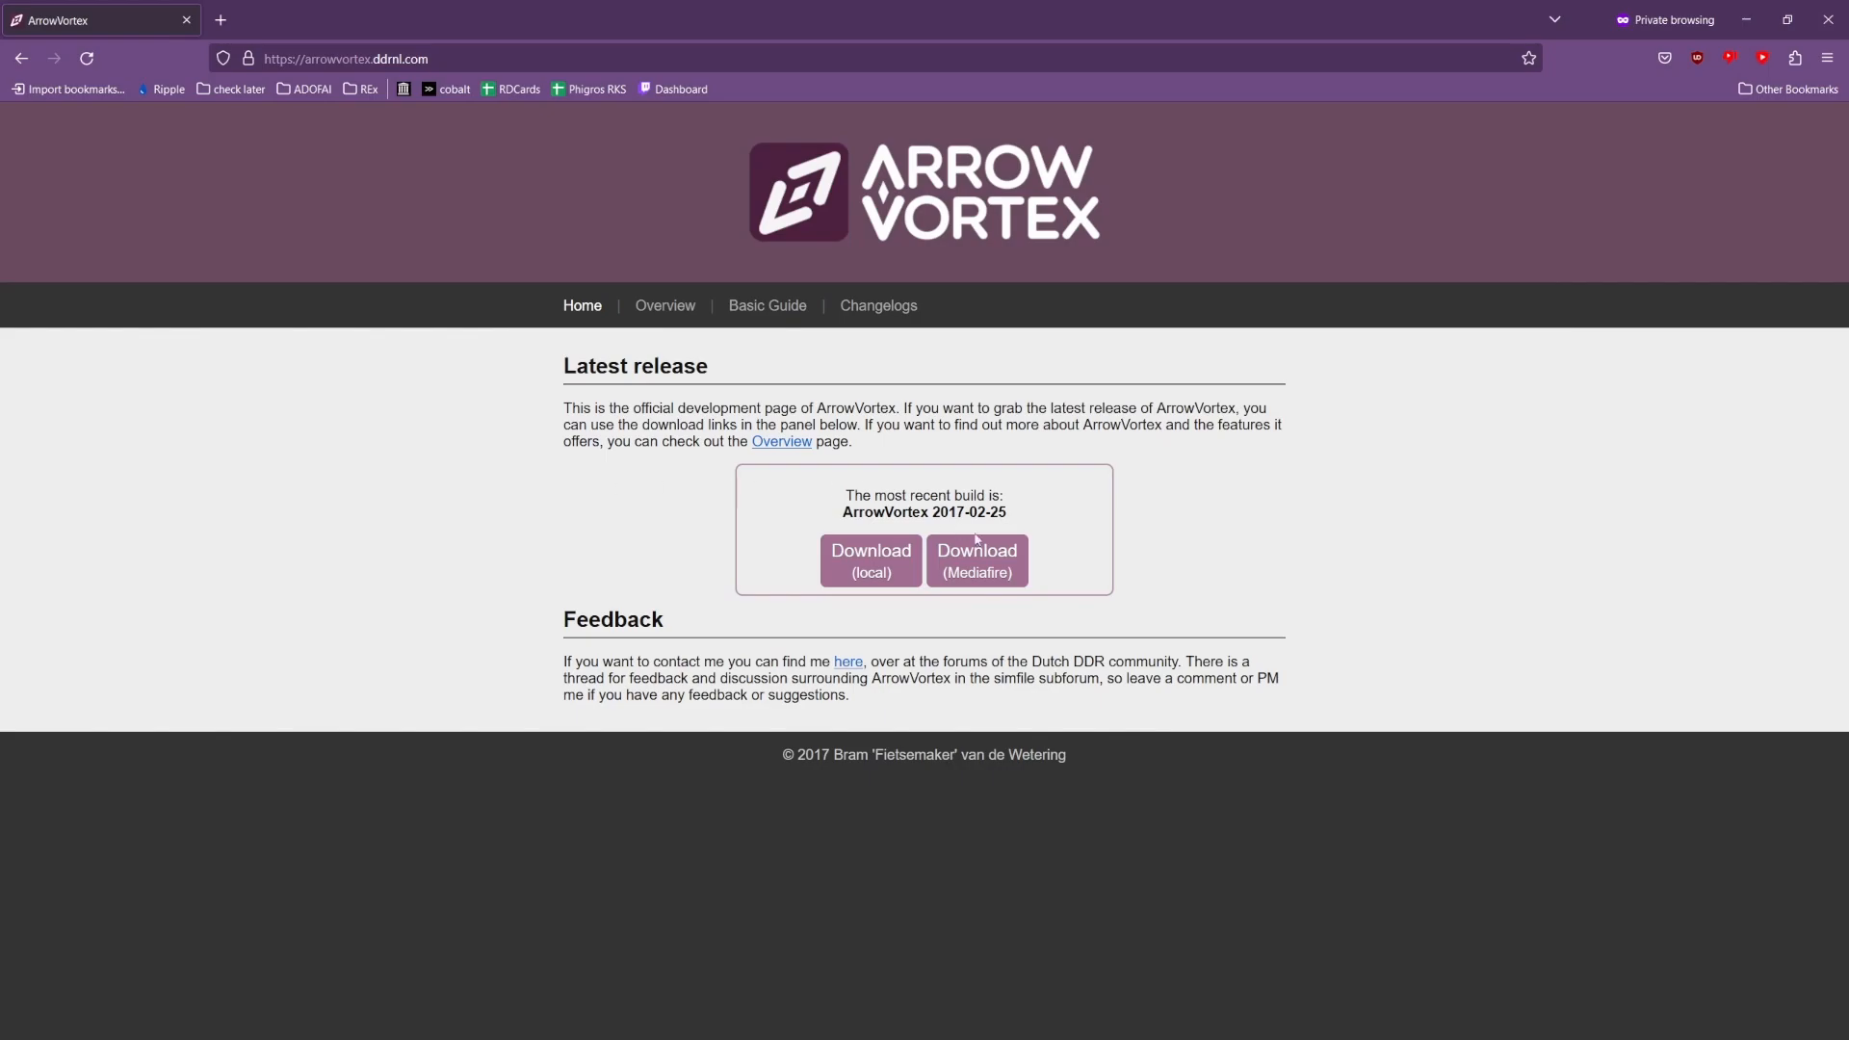
click(913, 551)
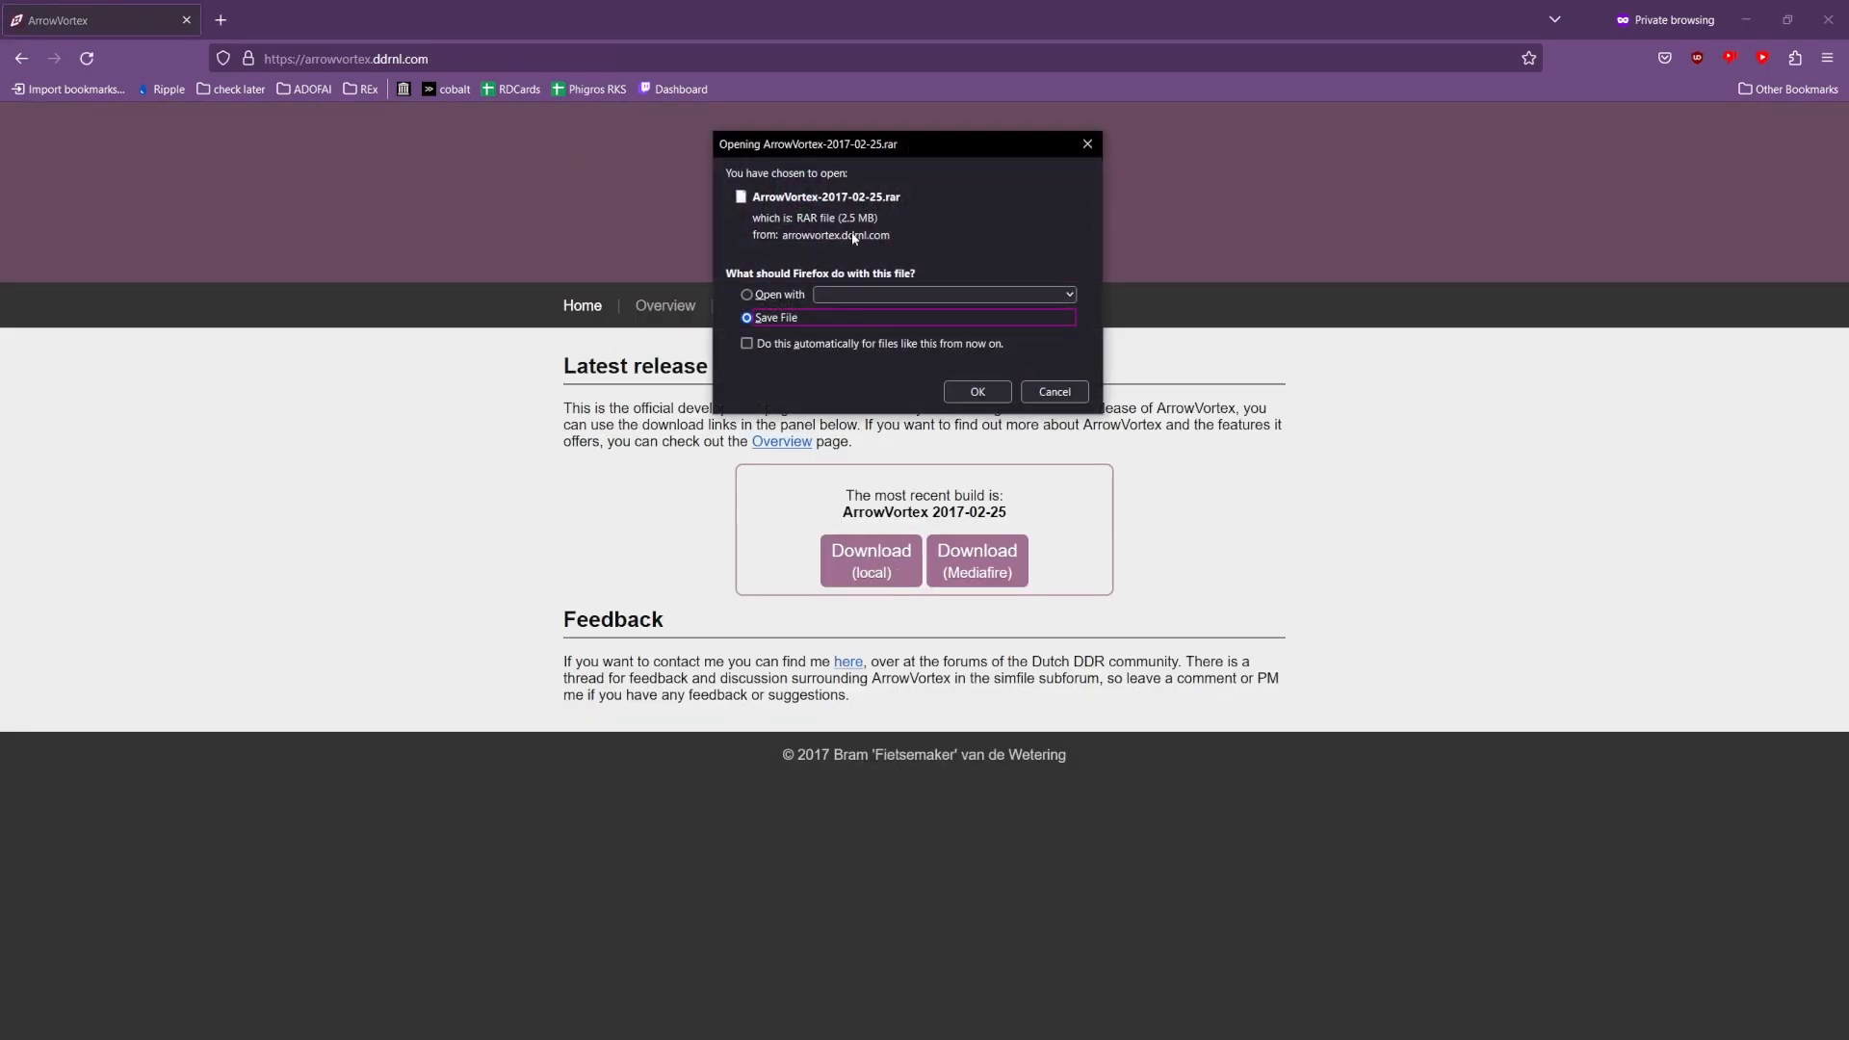
click(978, 391)
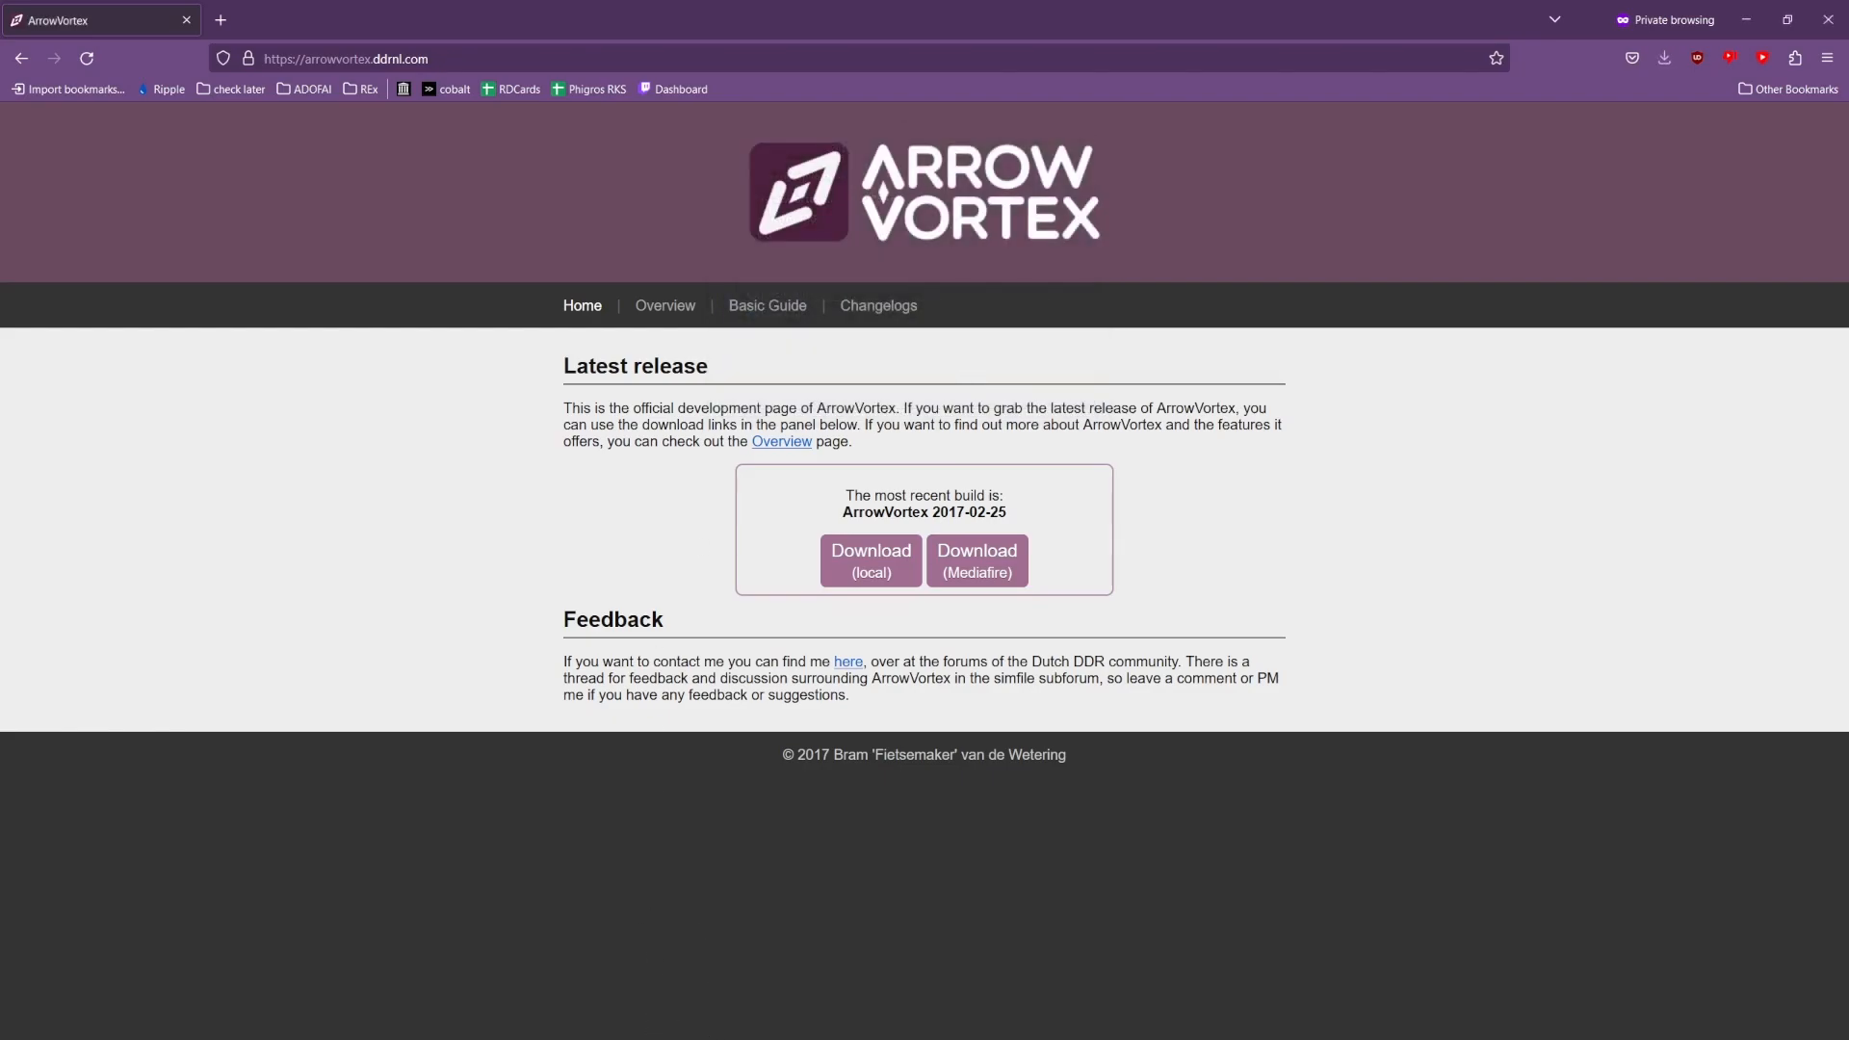
Step: Switch to File Explorer and open the Downloads folder
key(super)
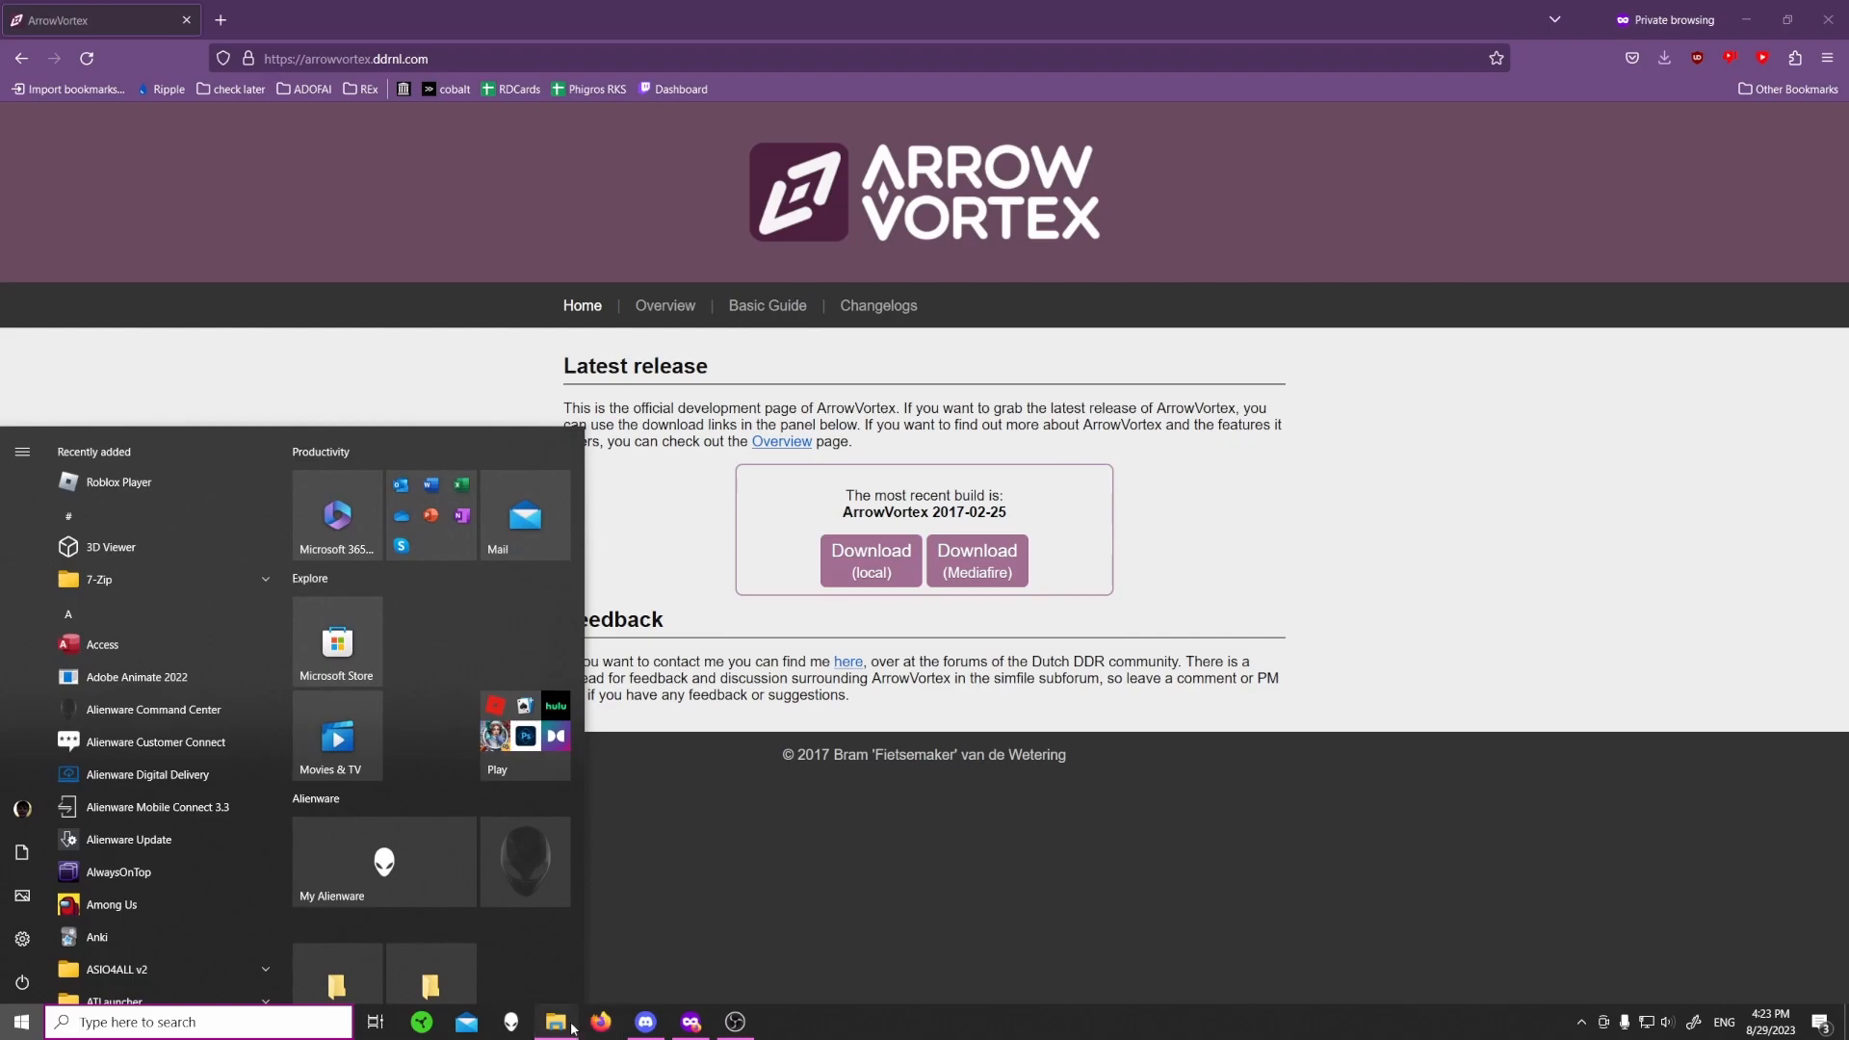
click(578, 1023)
click(840, 547)
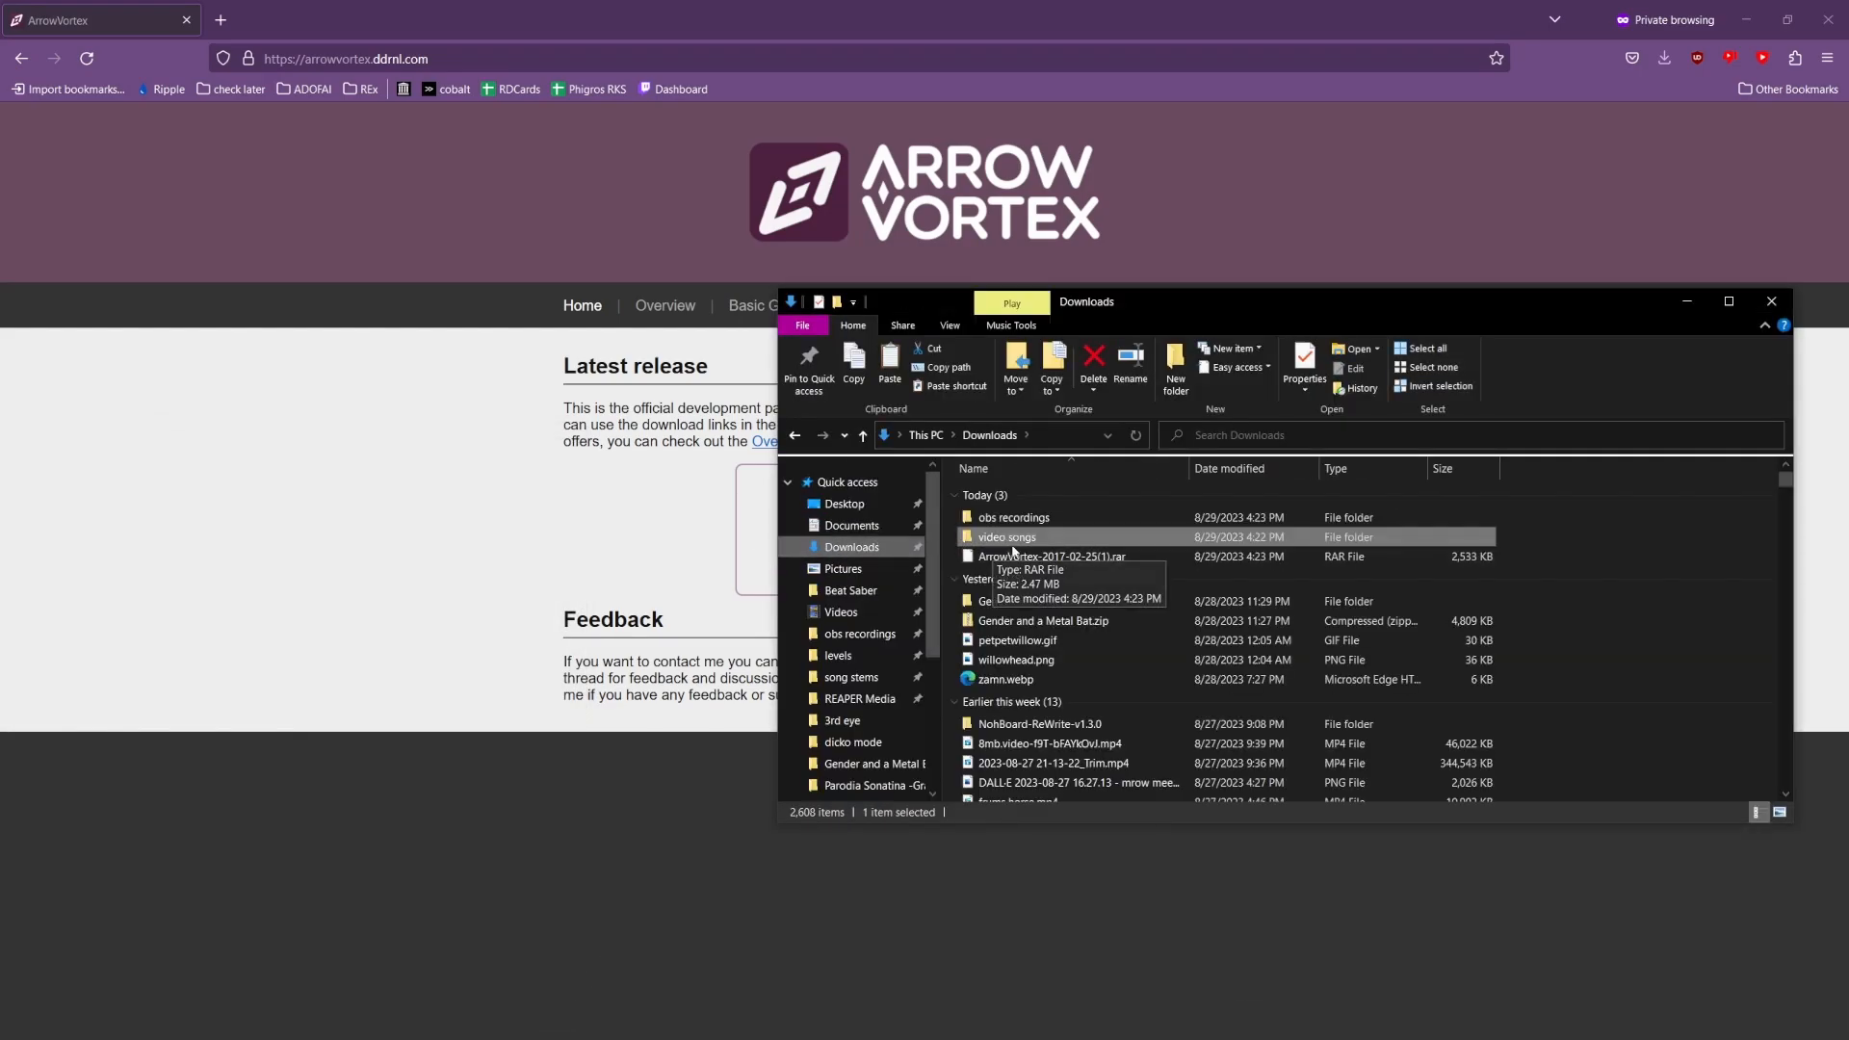
Step: Extract ArrowVortex-2017-02-25(1).rar with 7-Zip into its own folder named after the archive
click(1040, 558)
right_click(1040, 560)
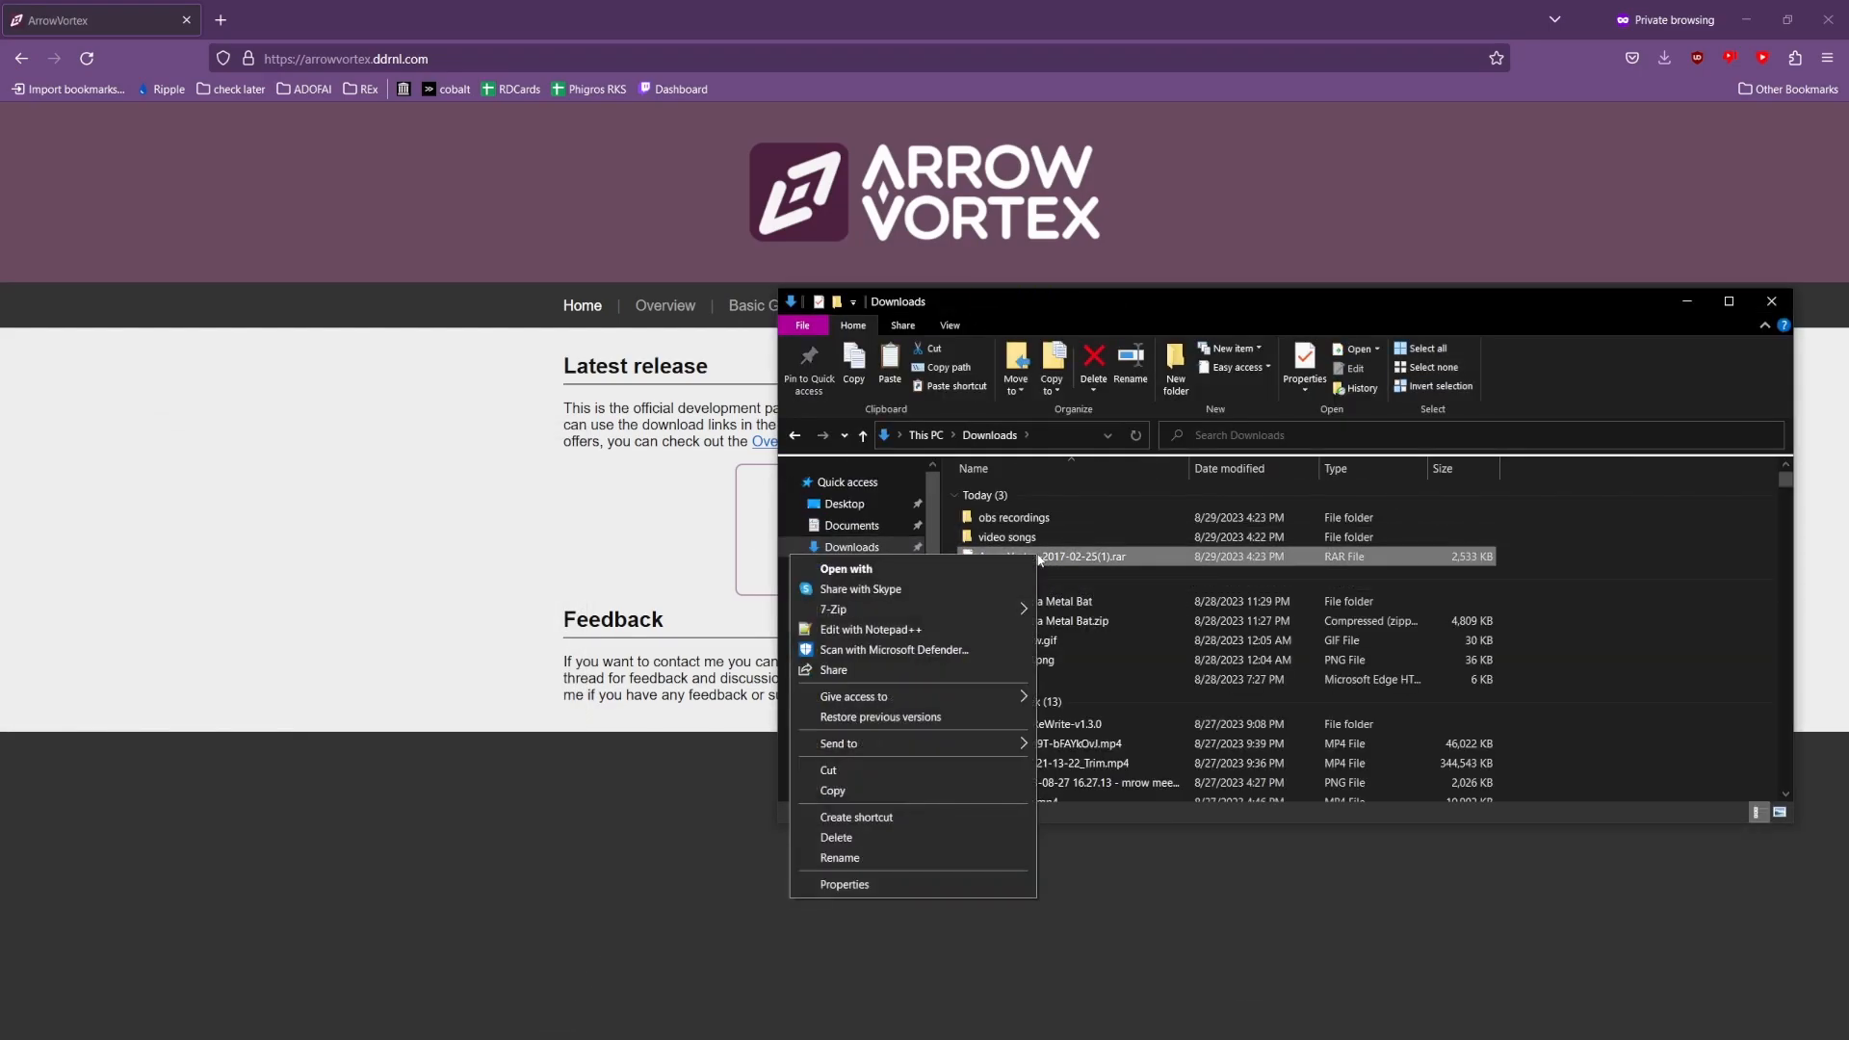
right_click(1045, 563)
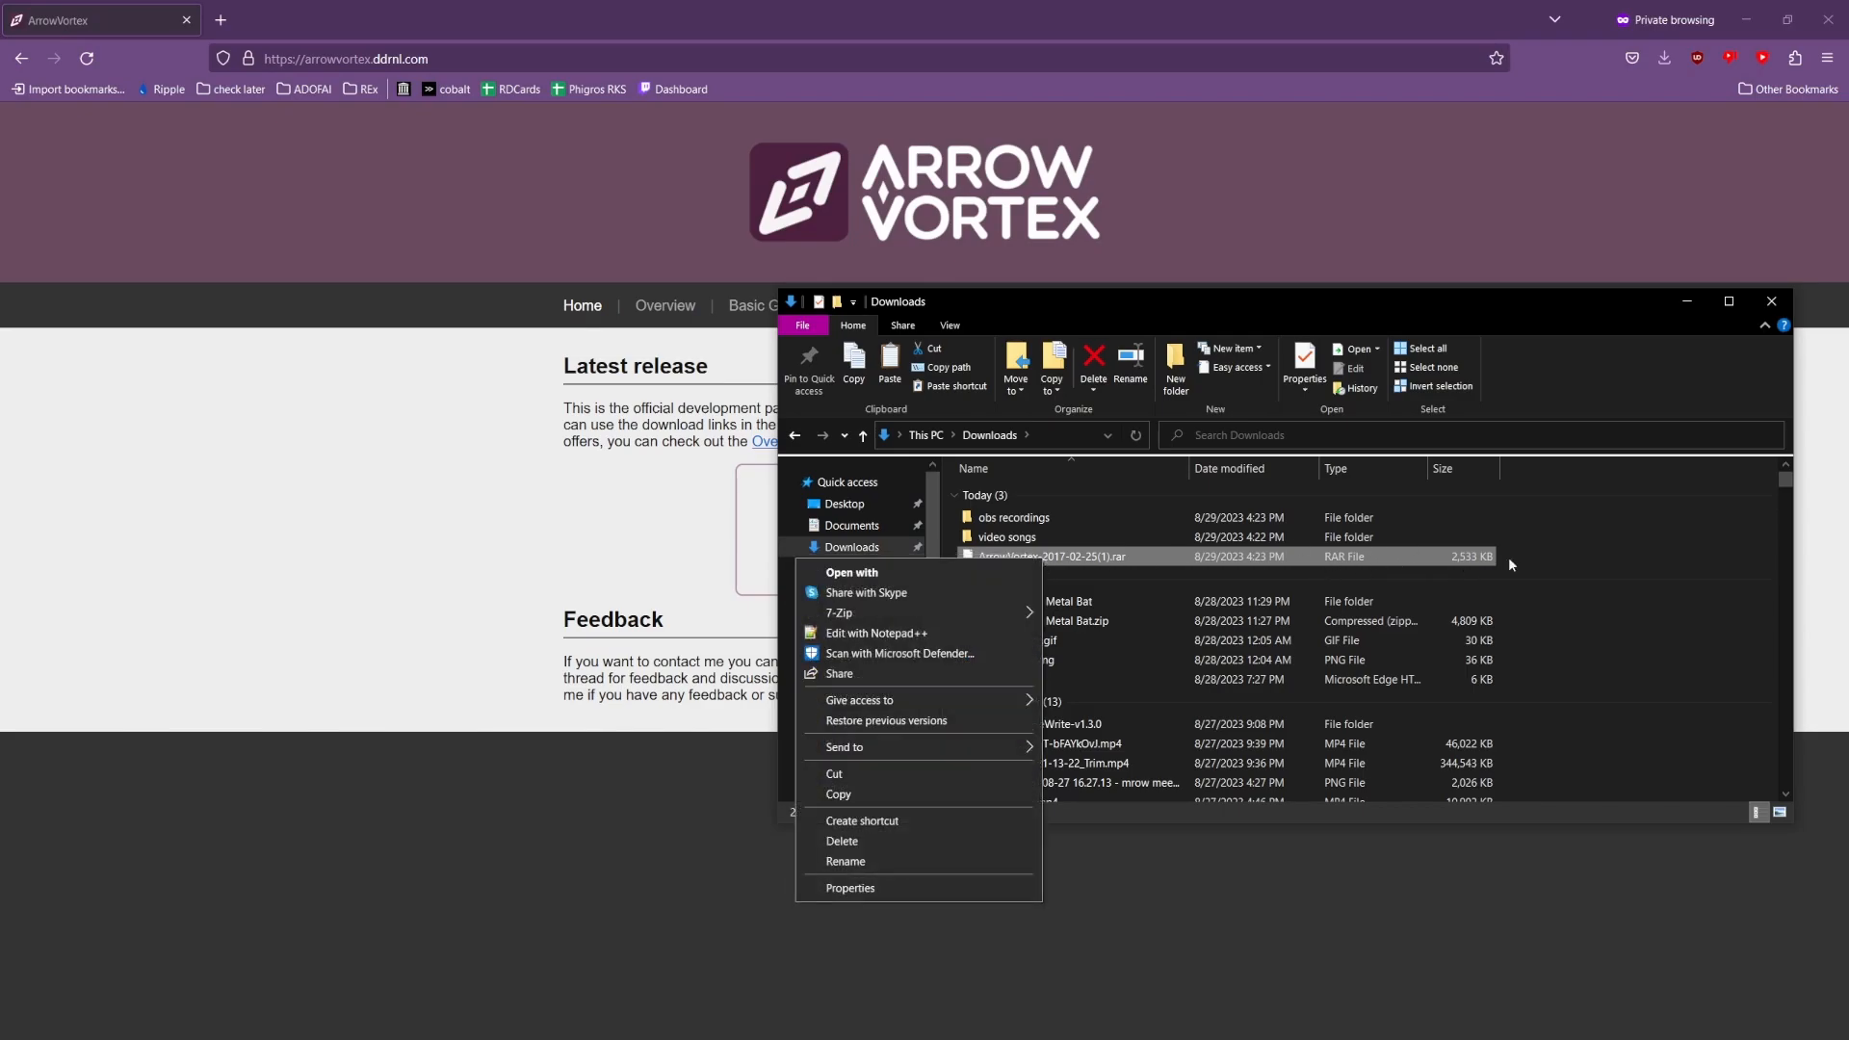
click(1538, 557)
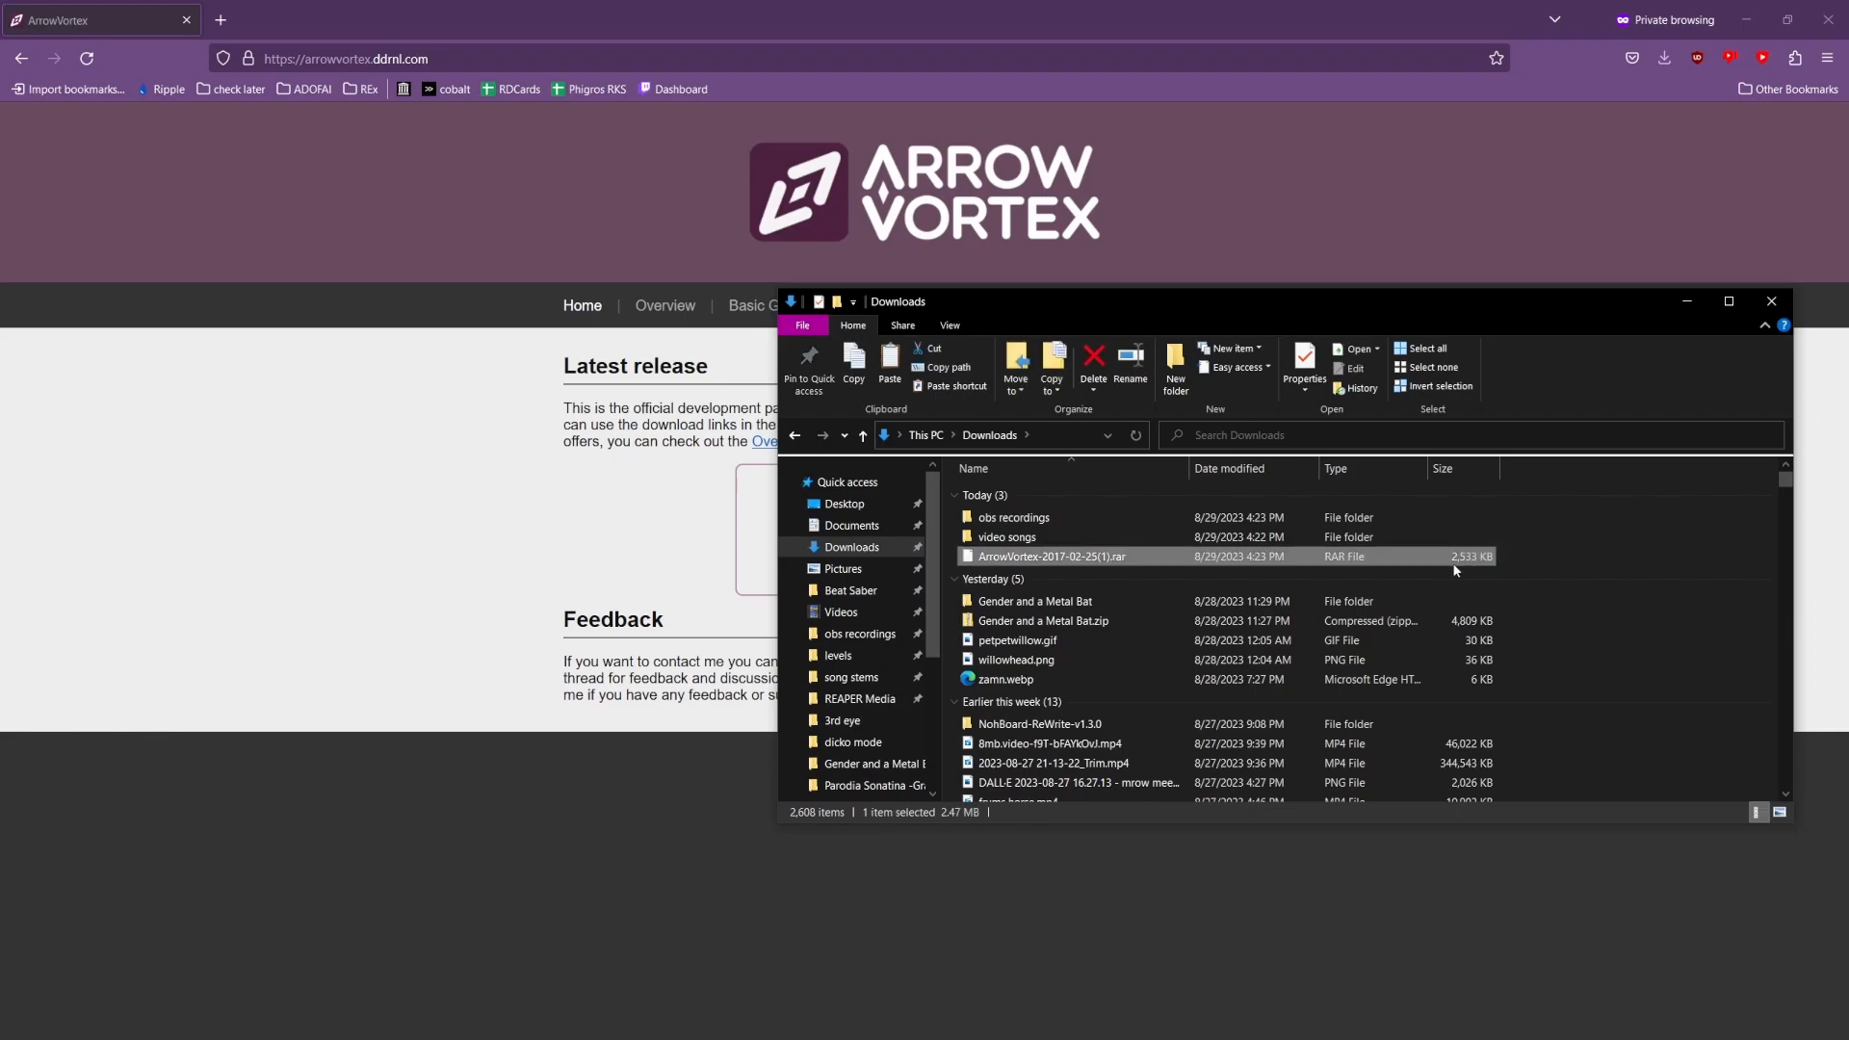
right_click(1049, 561)
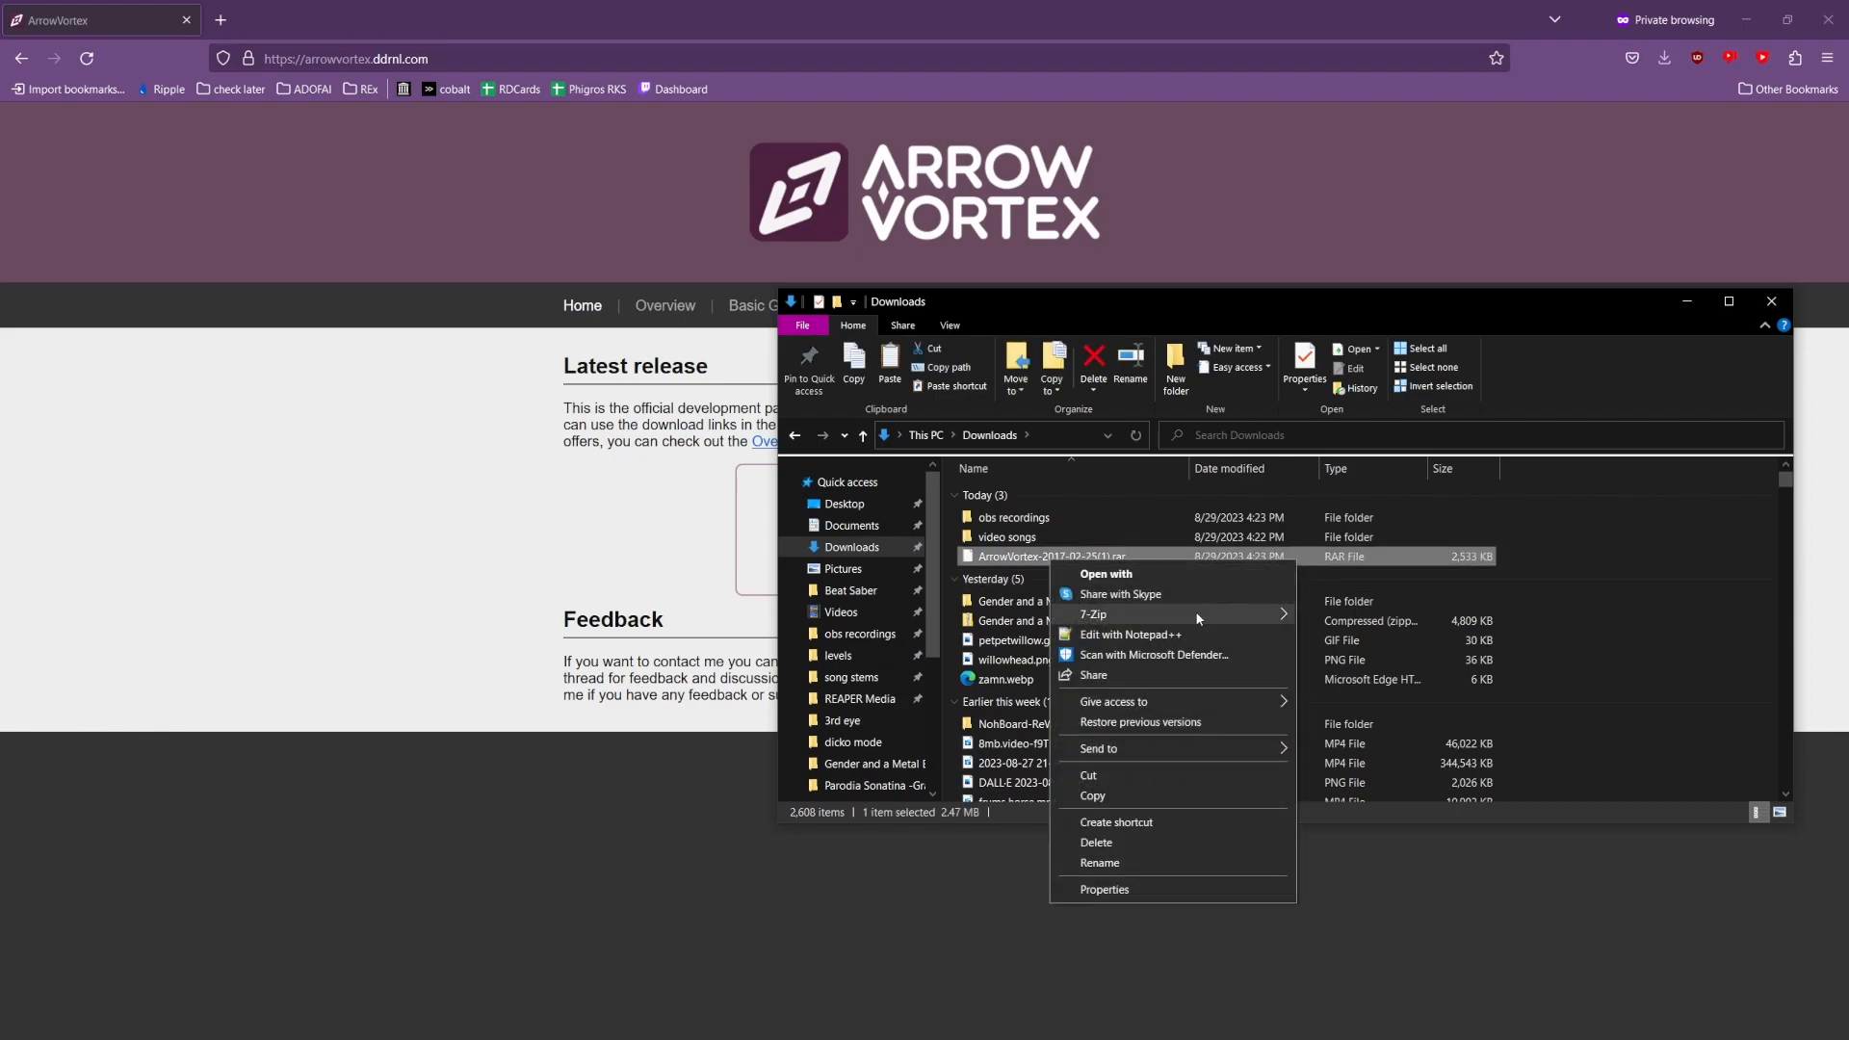
mouse_move(1197, 614)
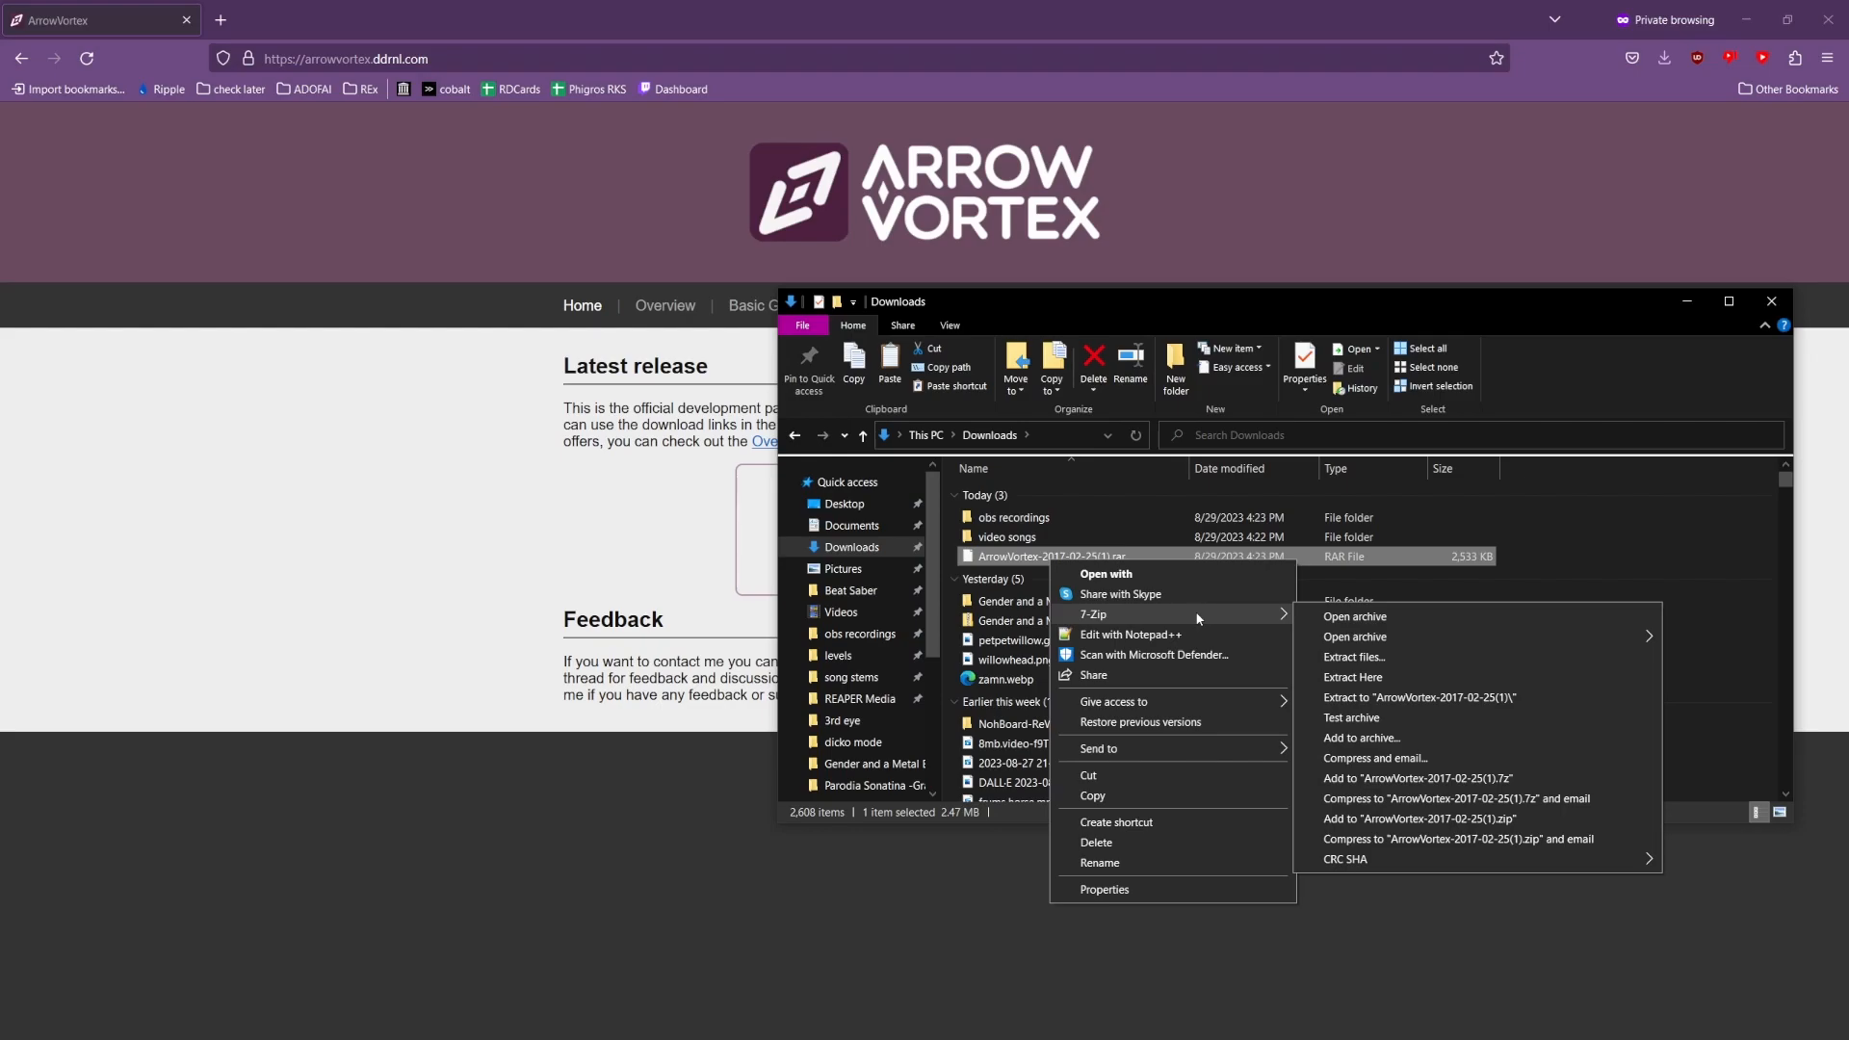
click(1348, 697)
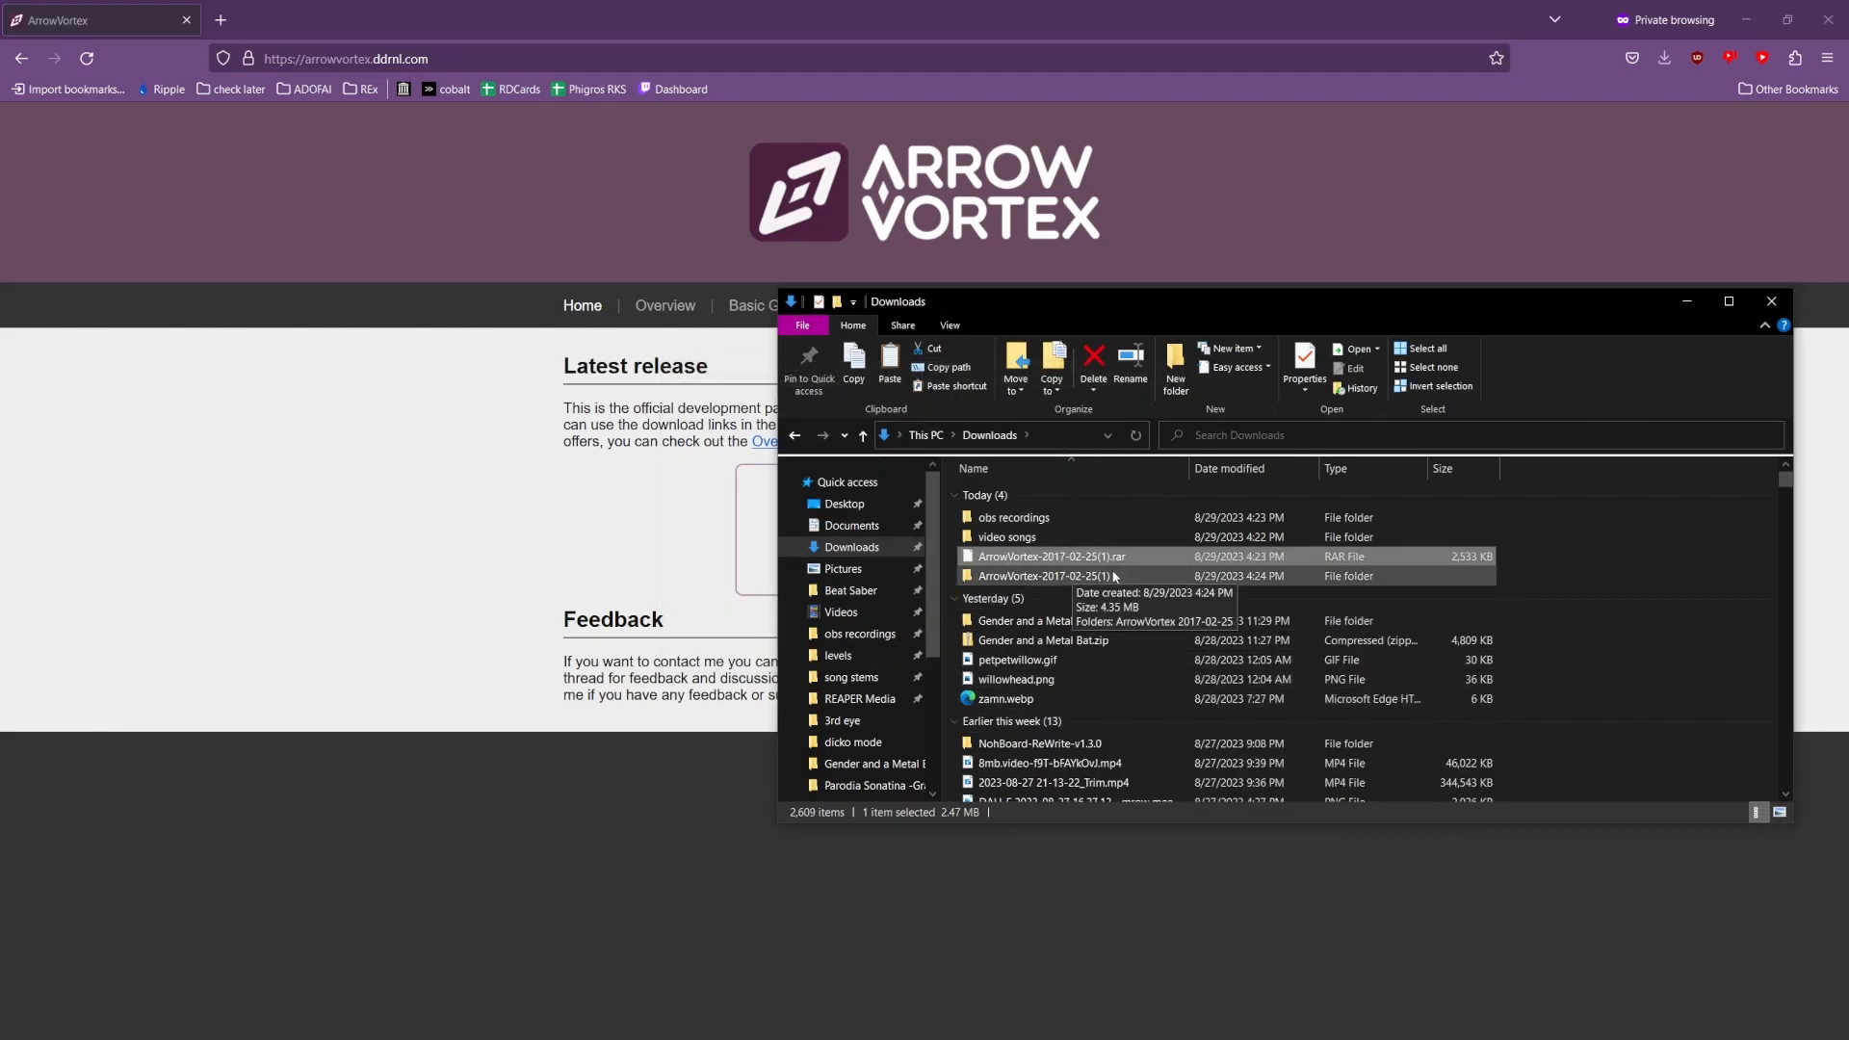
Step: Open the extracted ArrowVortex-2017-02-25(1) folder and its program subfolder, and launch ArrowVortex.exe
click(1538, 579)
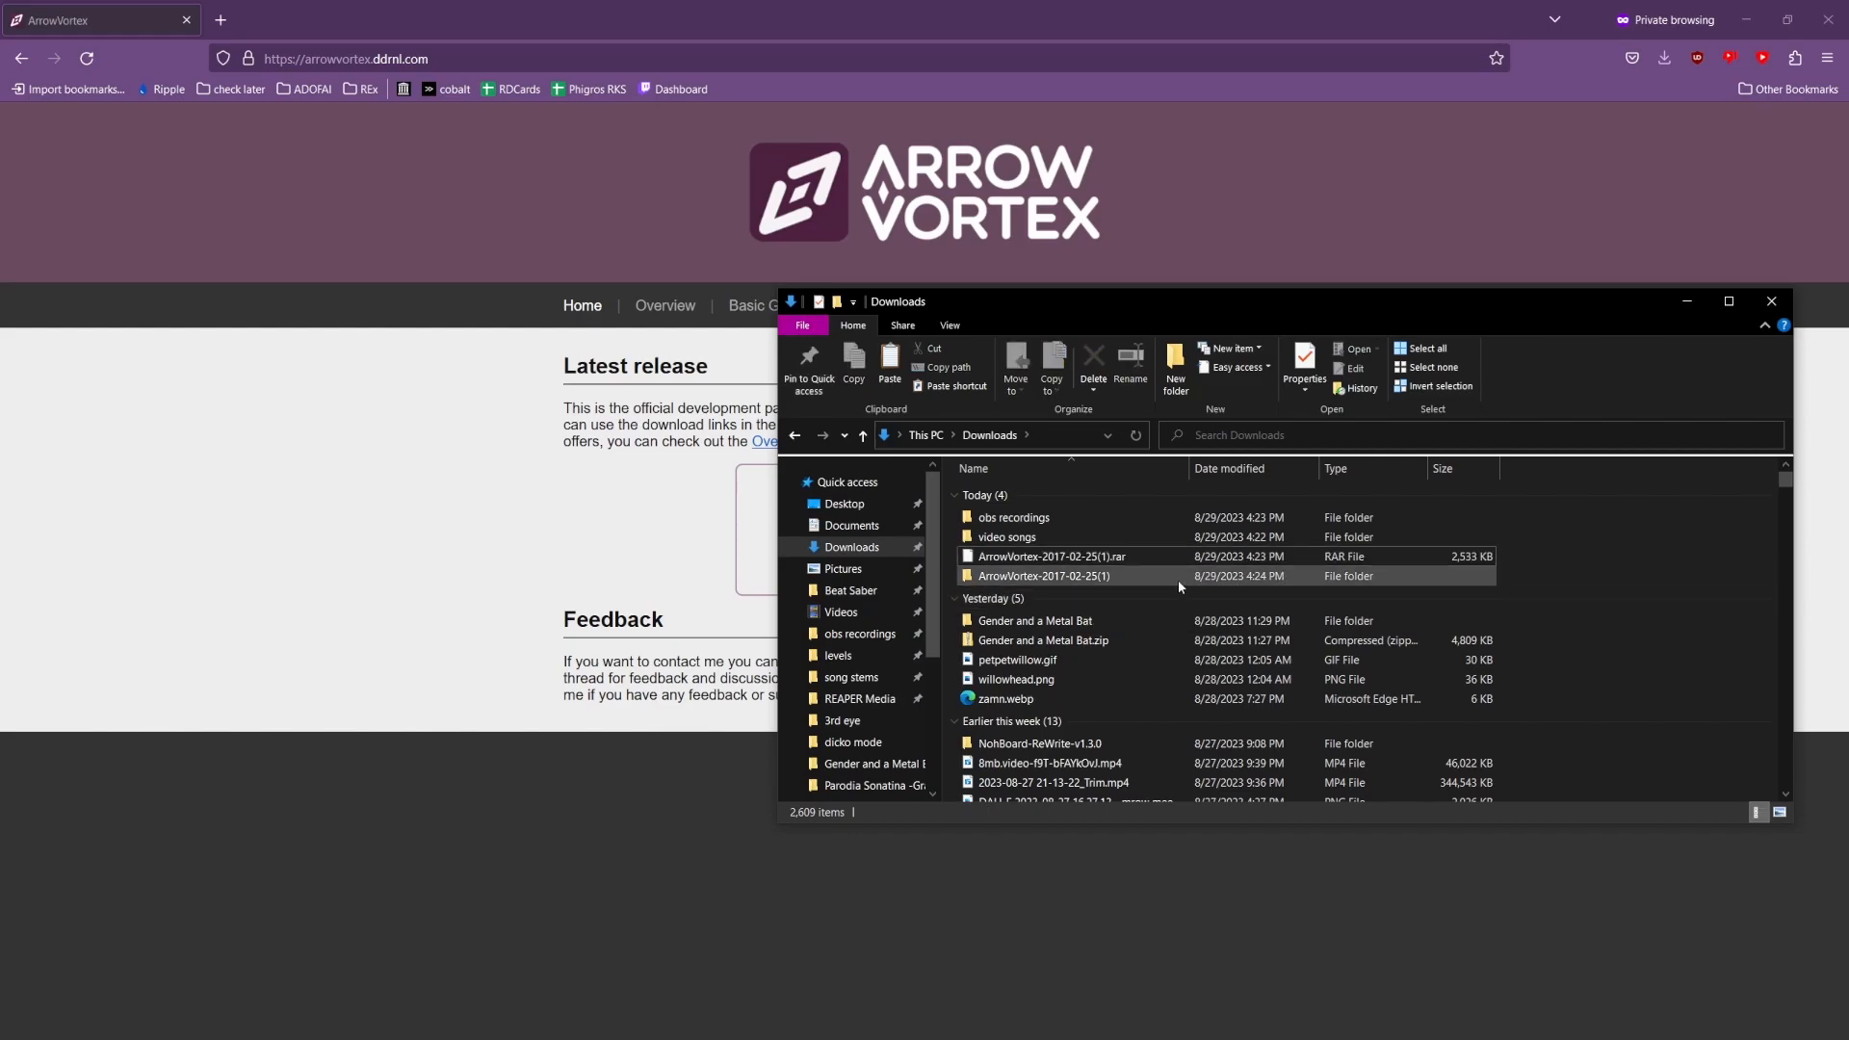
double_click(1072, 578)
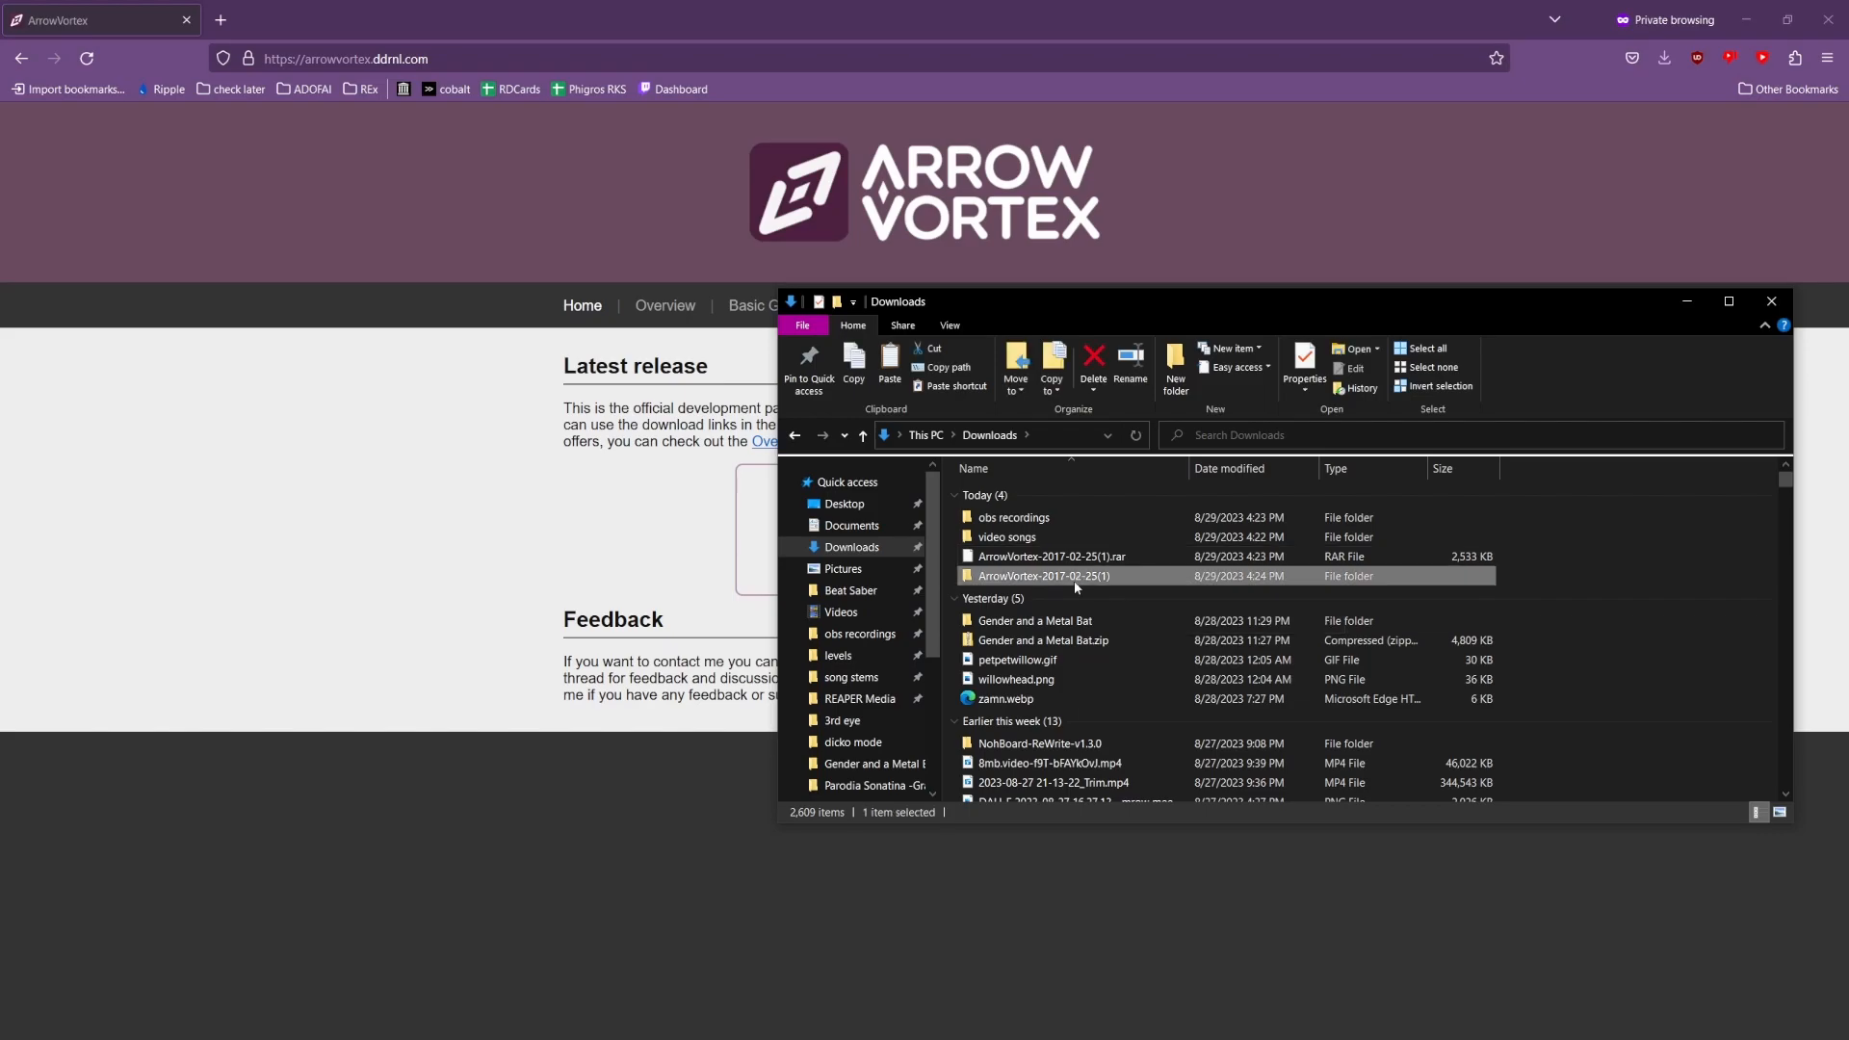
double_click(1051, 495)
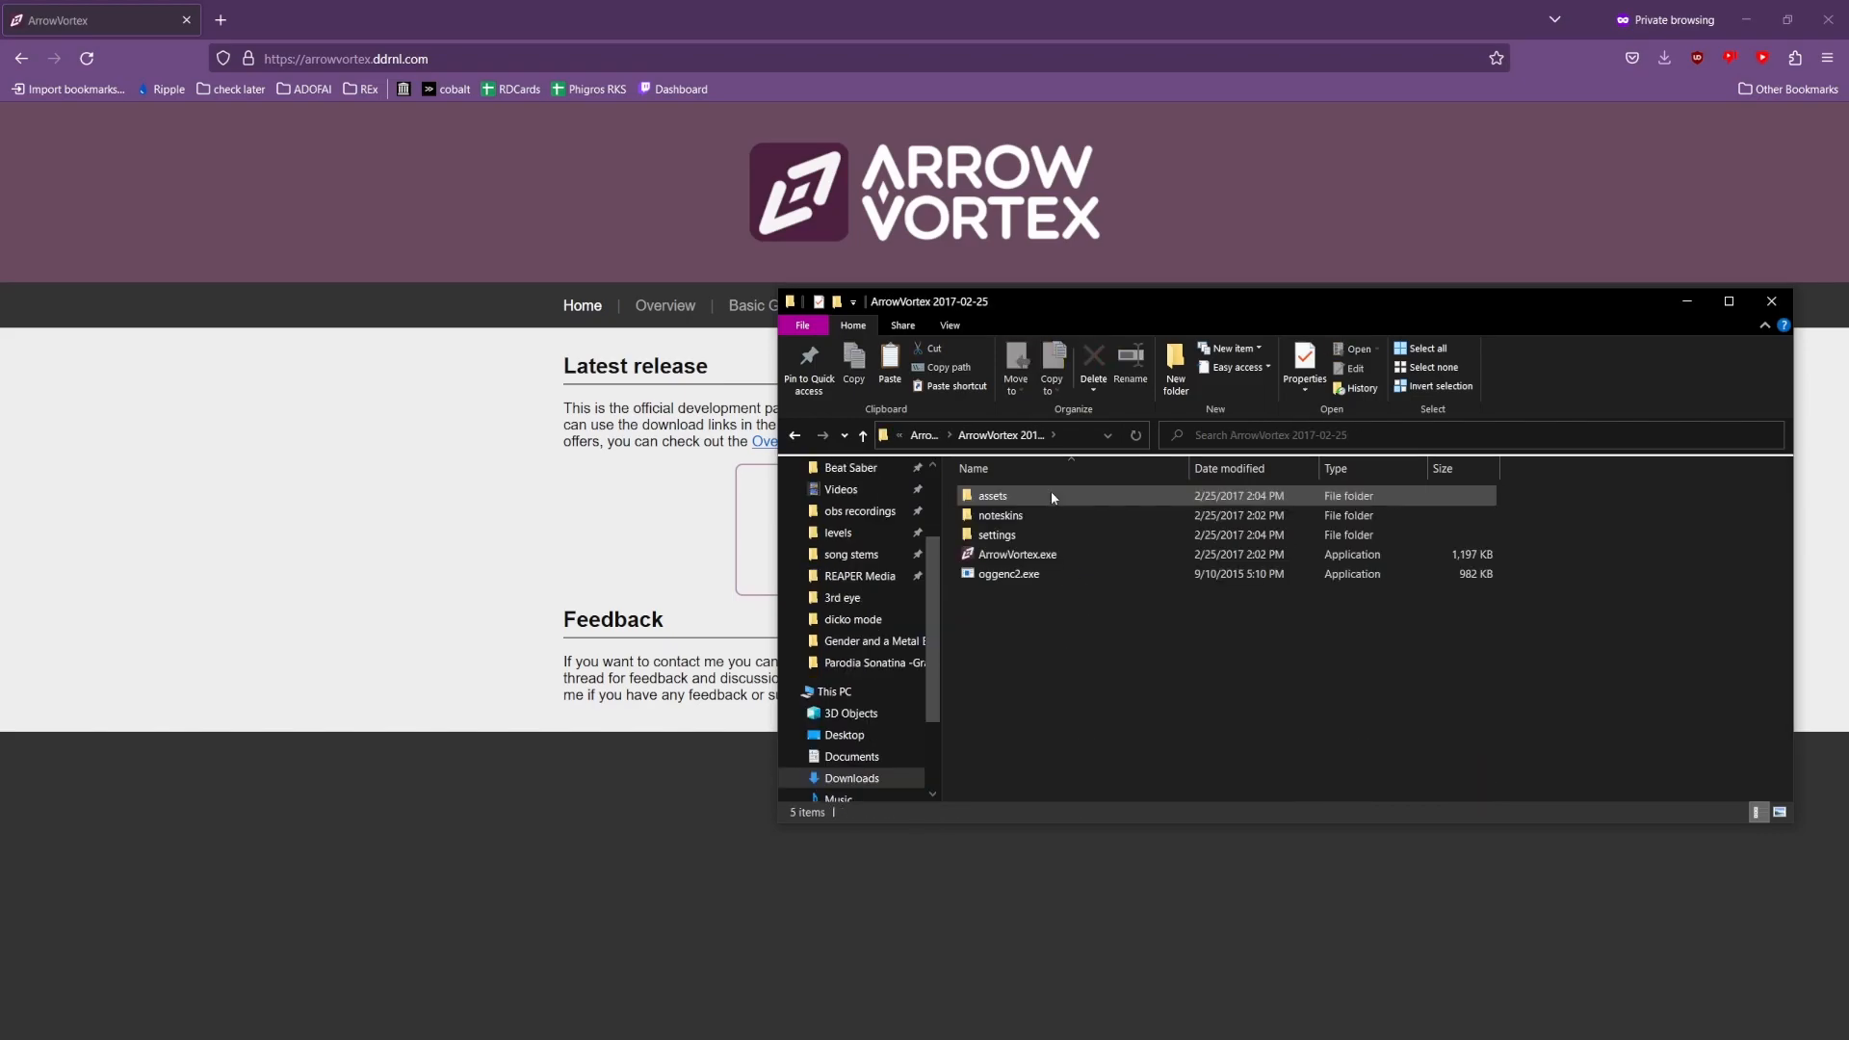
double_click(1044, 558)
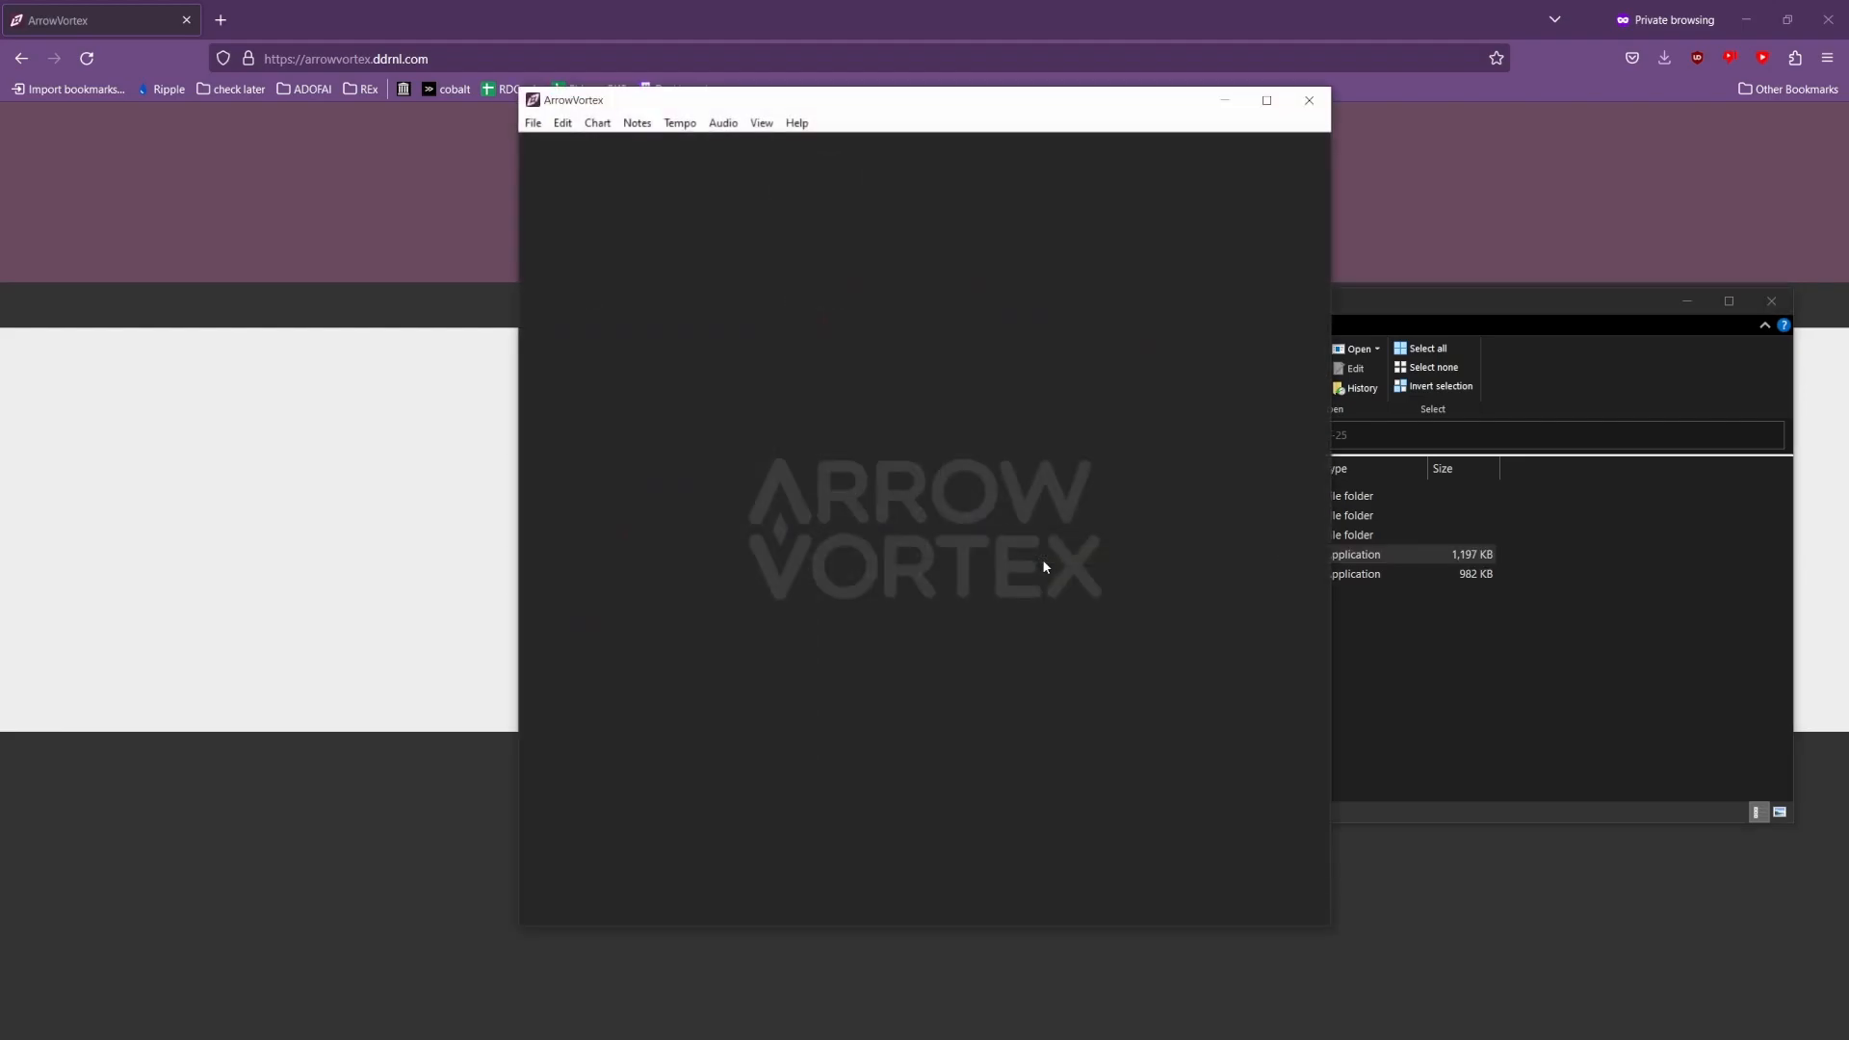
Step: Switch back to File Explorer and open the video songs folder inside Downloads
click(1603, 644)
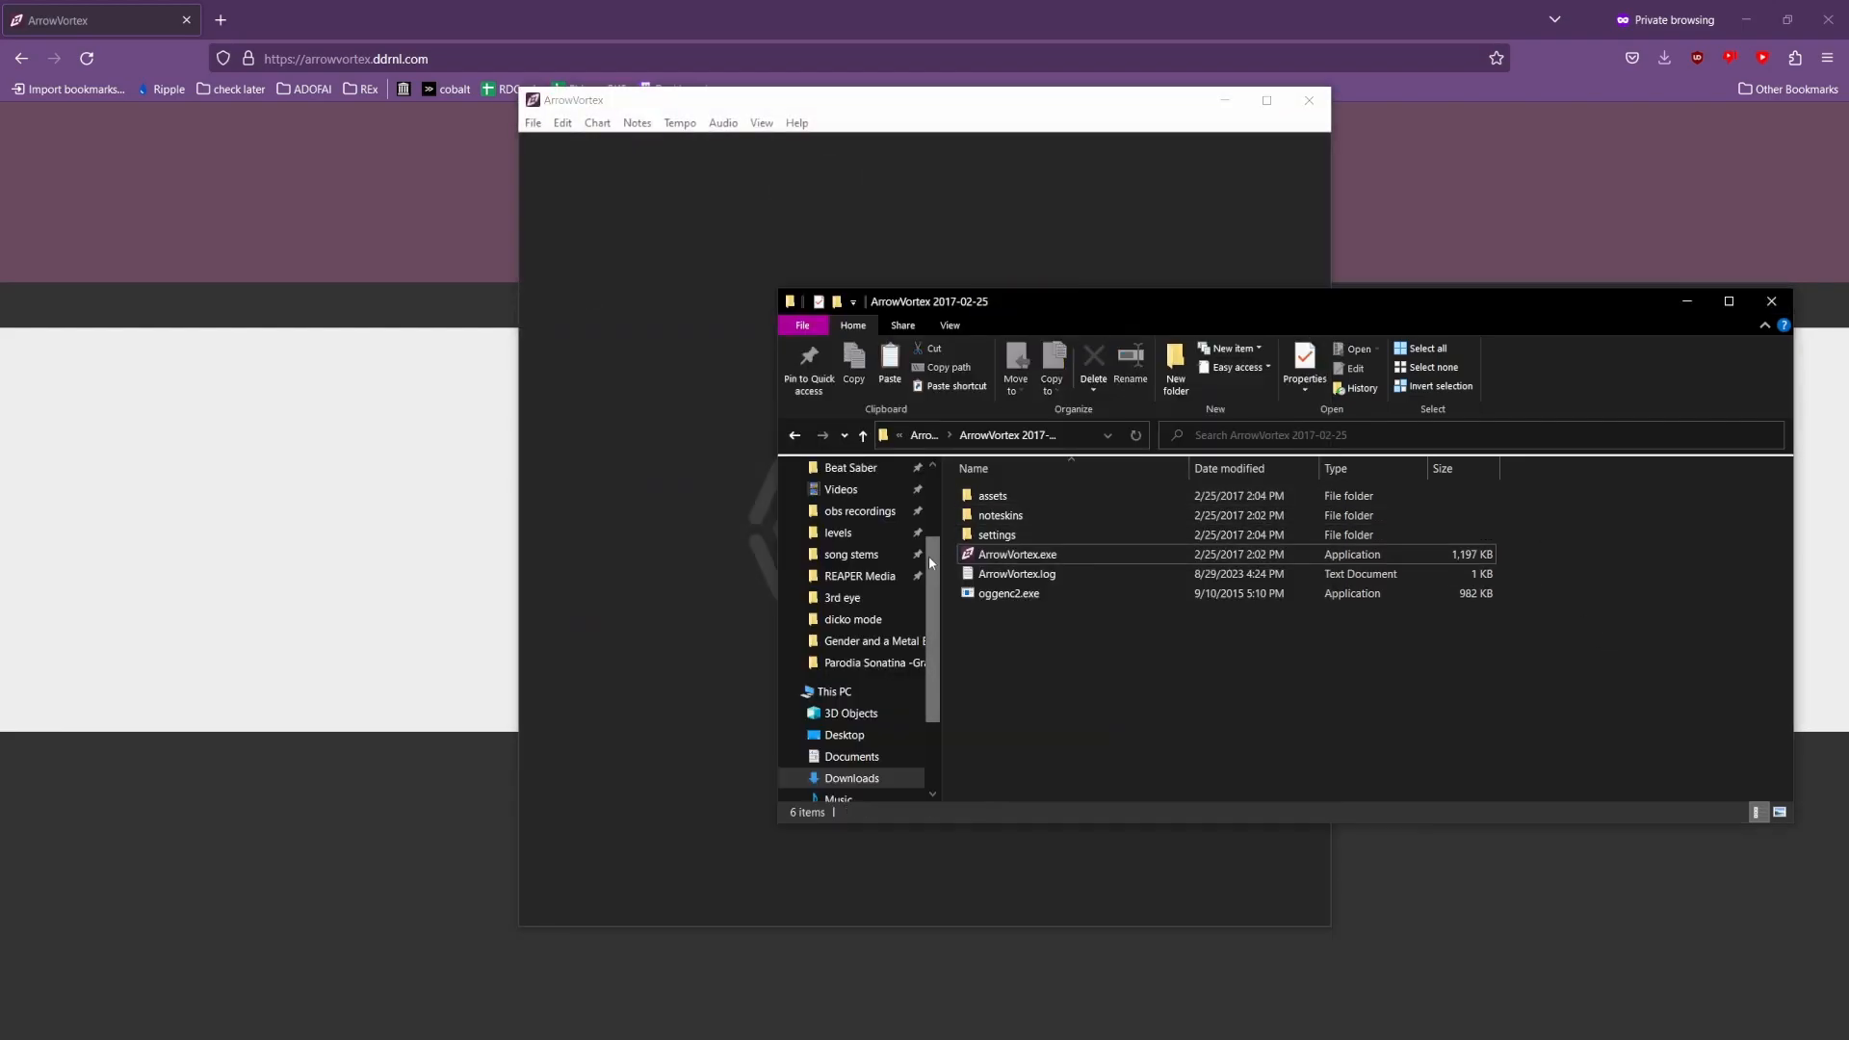
scroll(899, 535, up, 3)
click(853, 547)
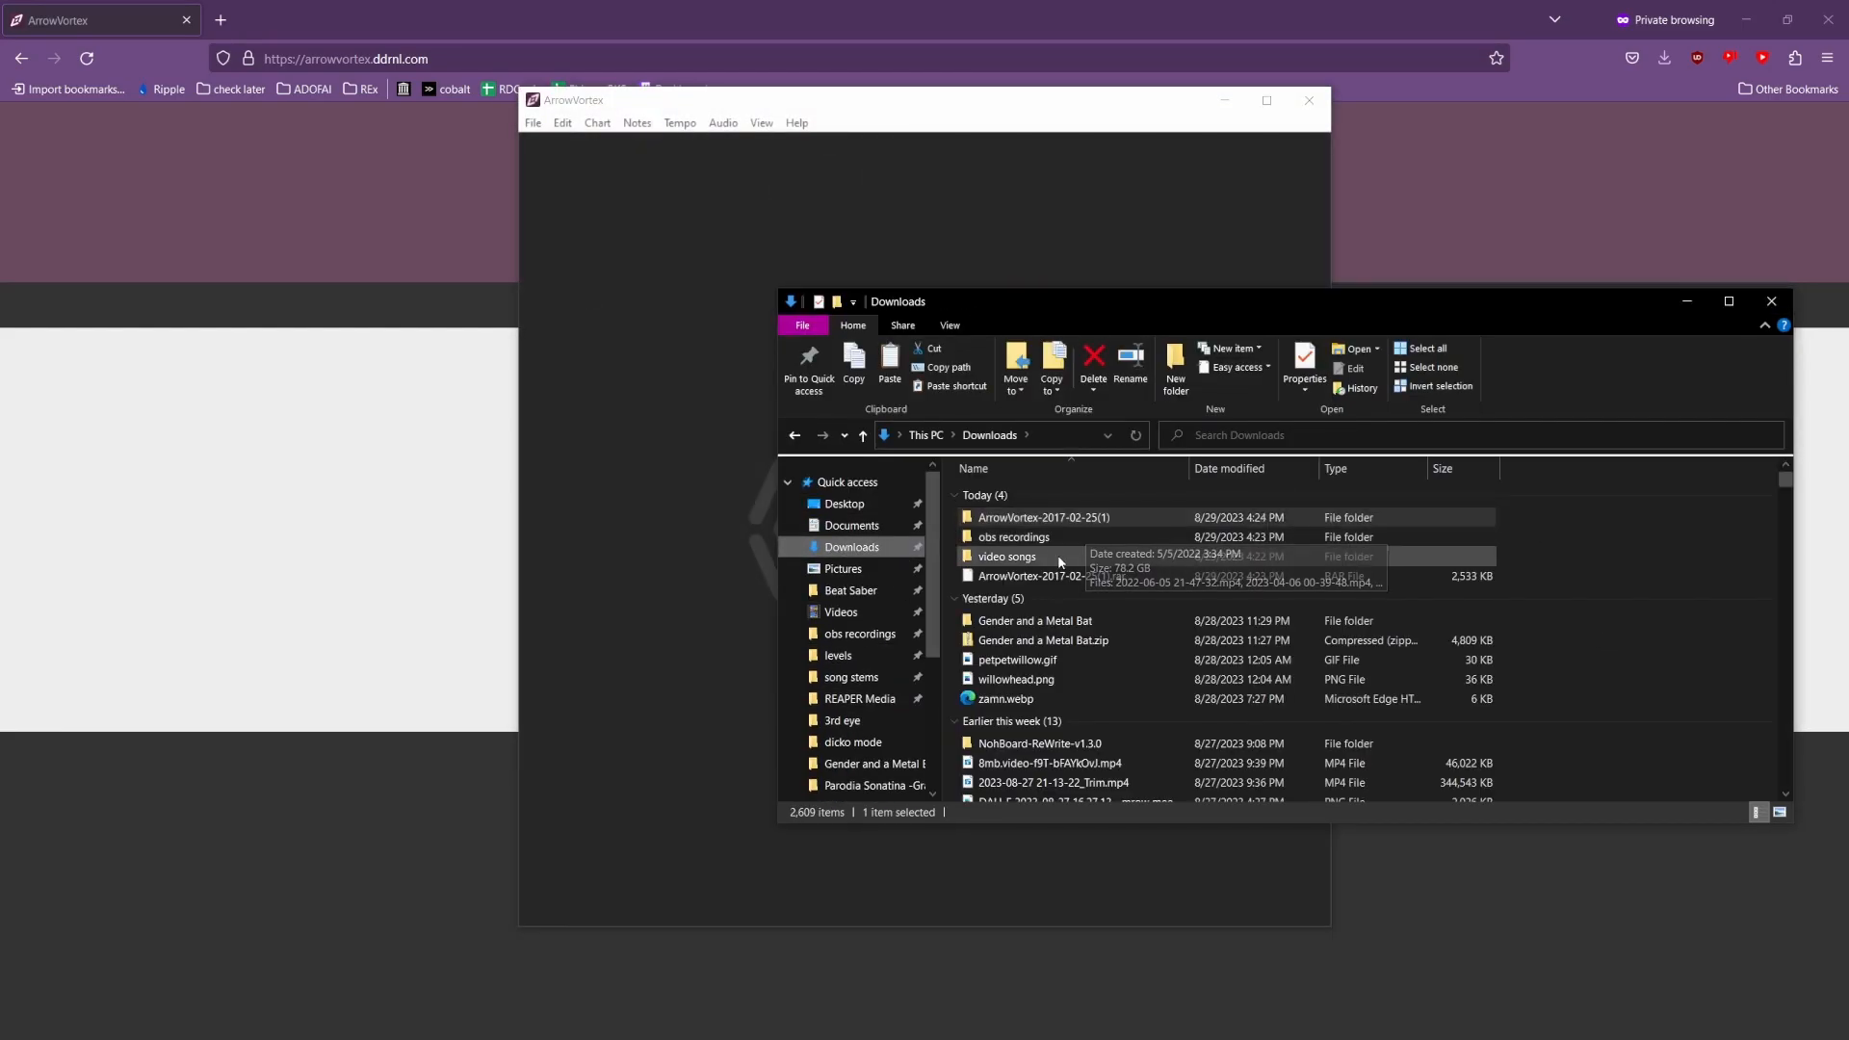
double_click(1007, 558)
drag(1146, 310, 1122, 312)
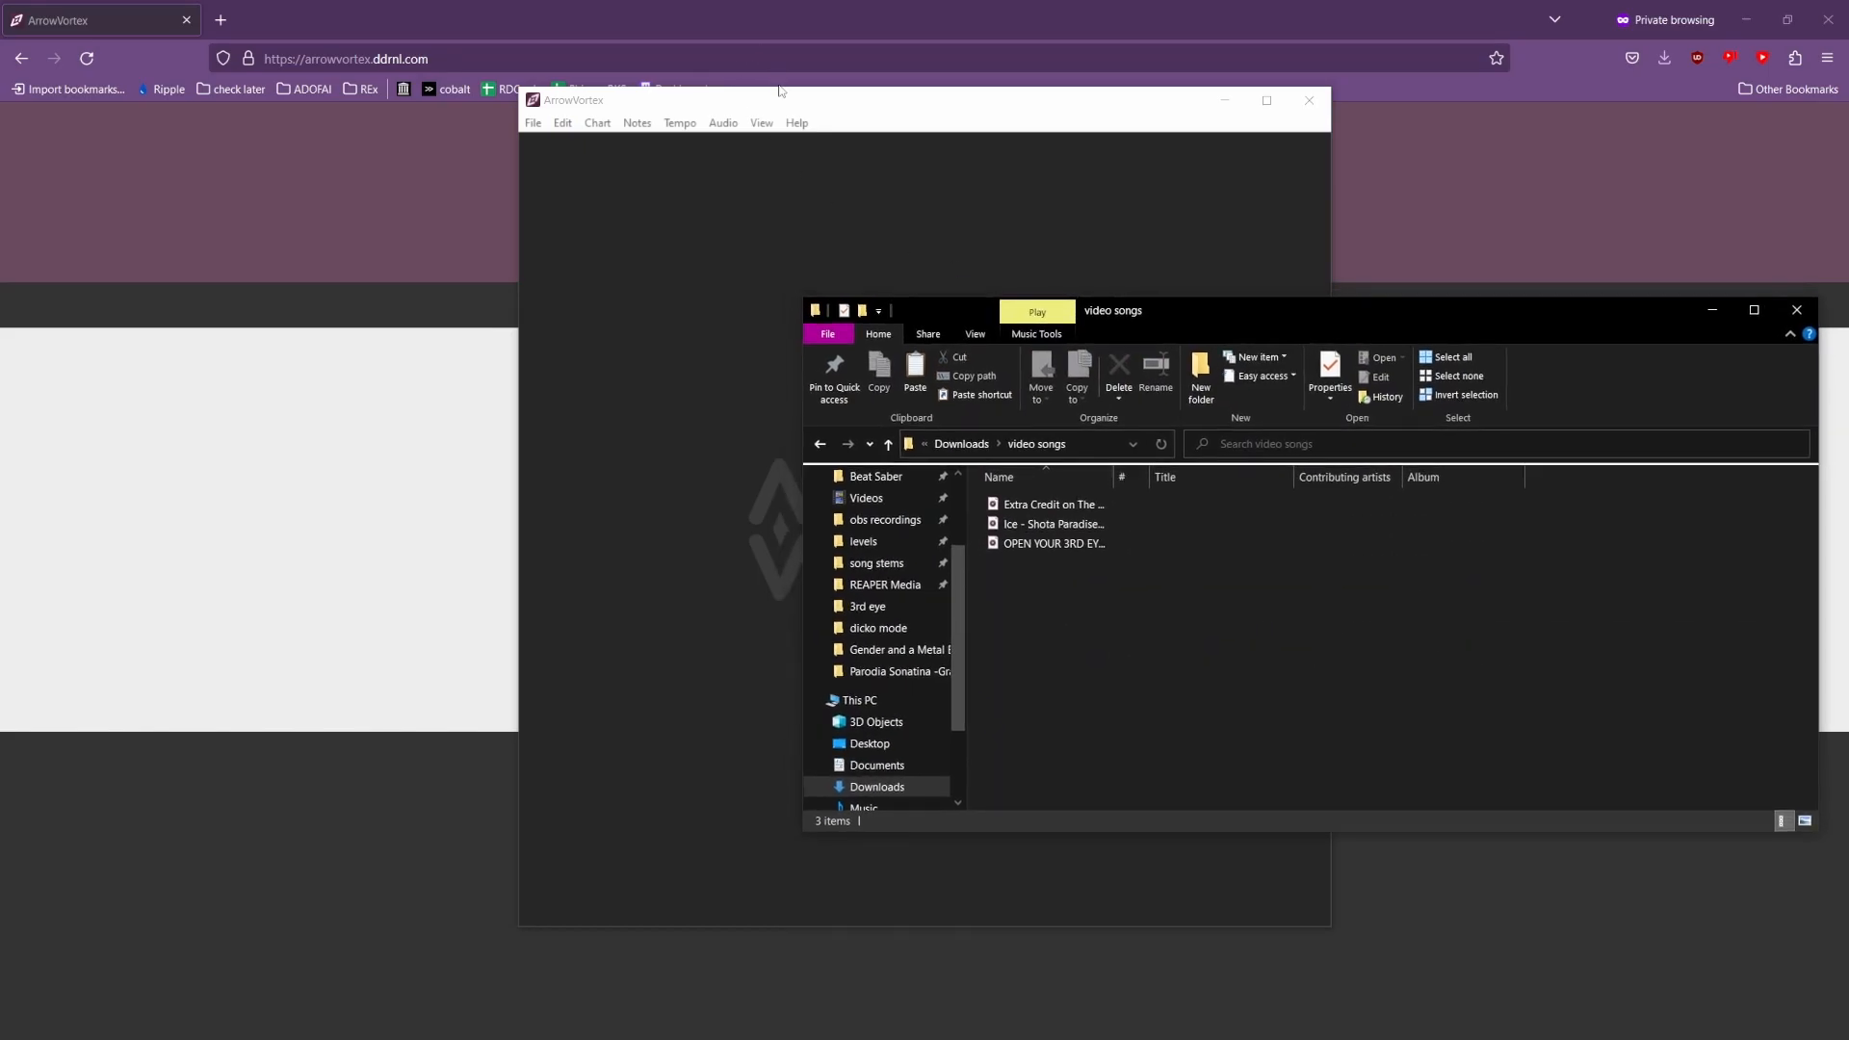
Step: In ArrowVortex, open the OPEN YOUR 3RD EYE audio file from the video songs folder in Downloads
drag(778, 104, 554, 109)
click(308, 128)
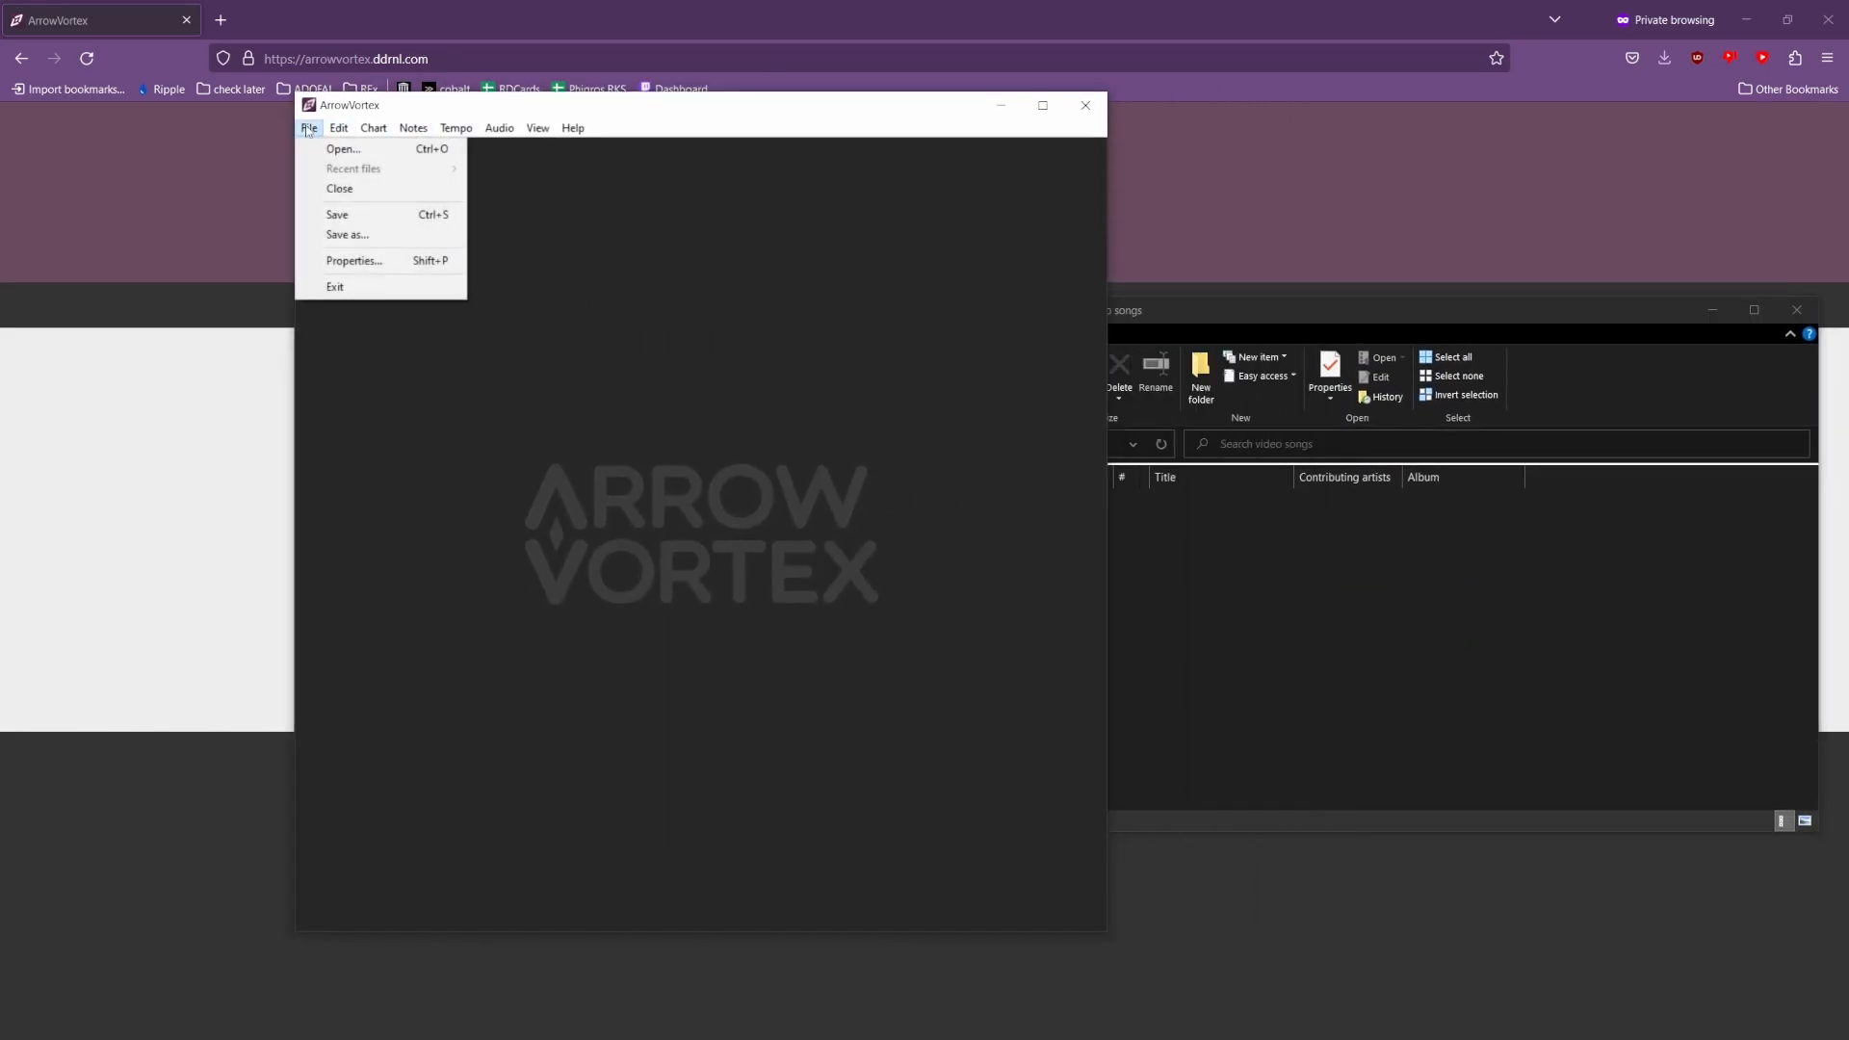
click(339, 128)
key(ctrl+o)
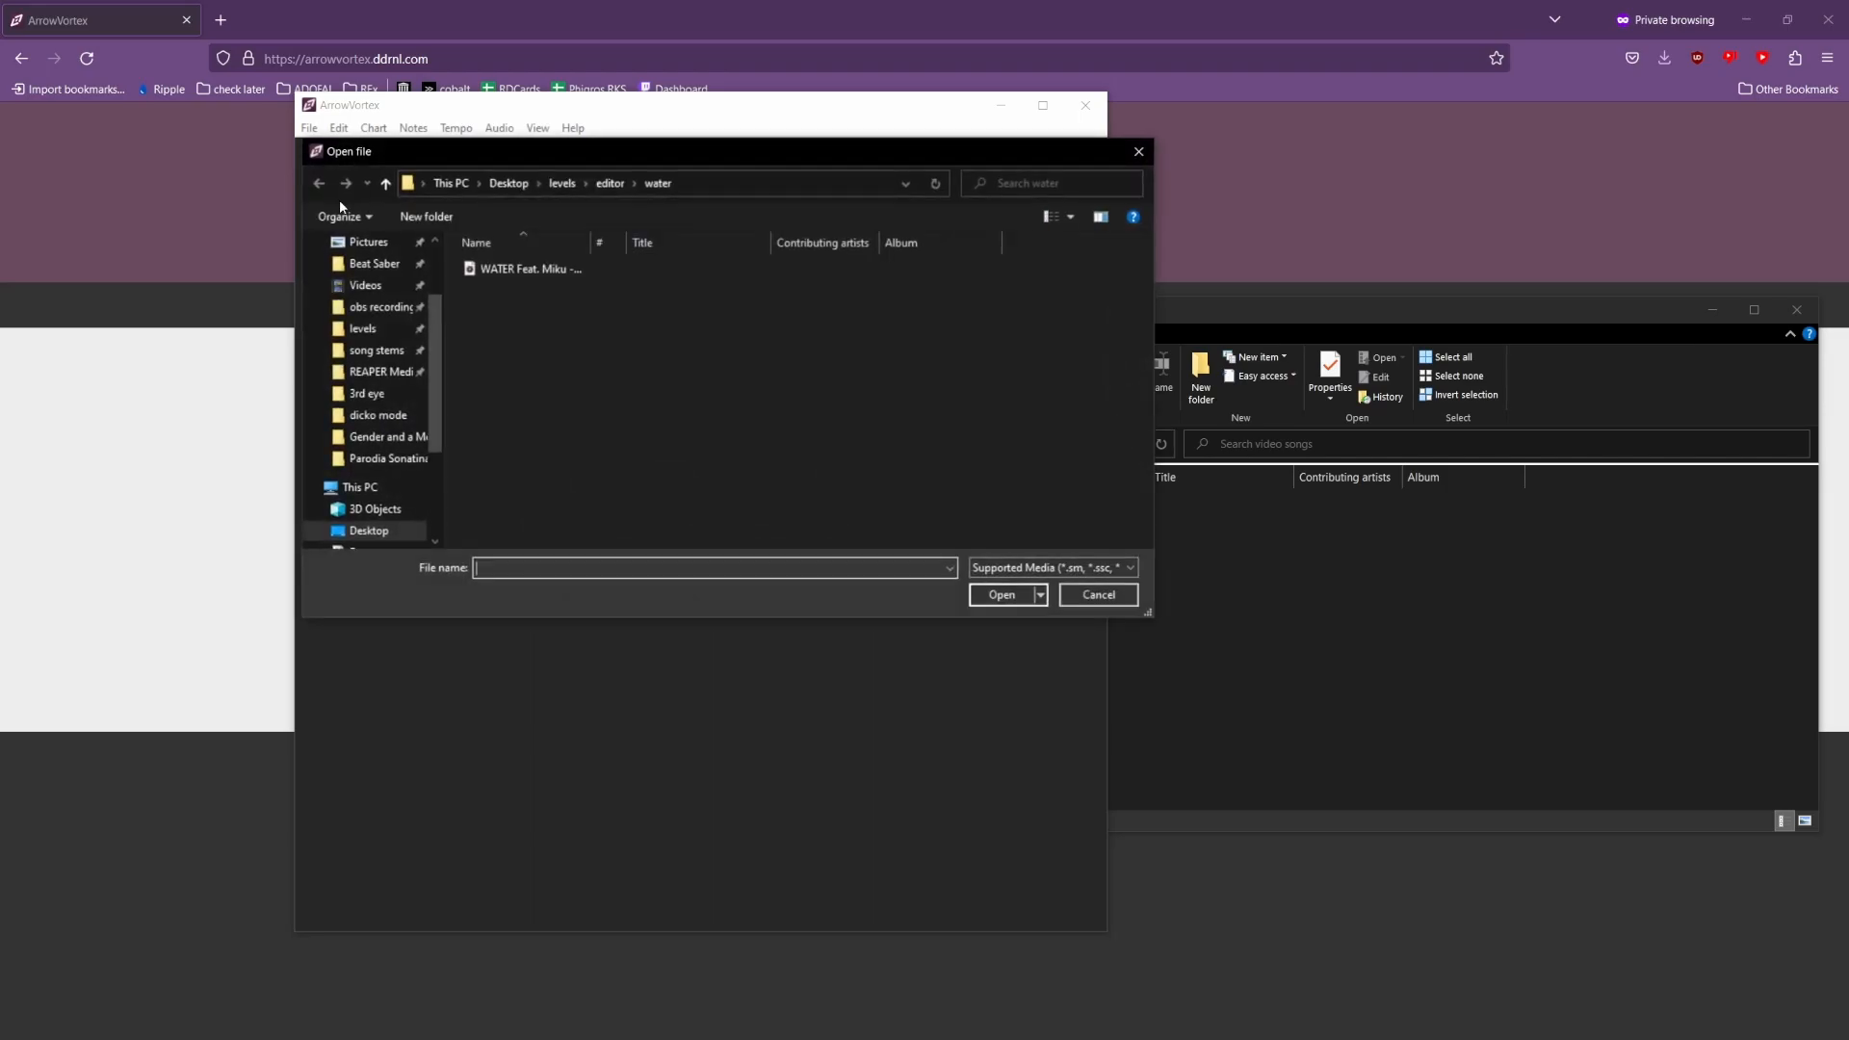
scroll(364, 294, up, 5)
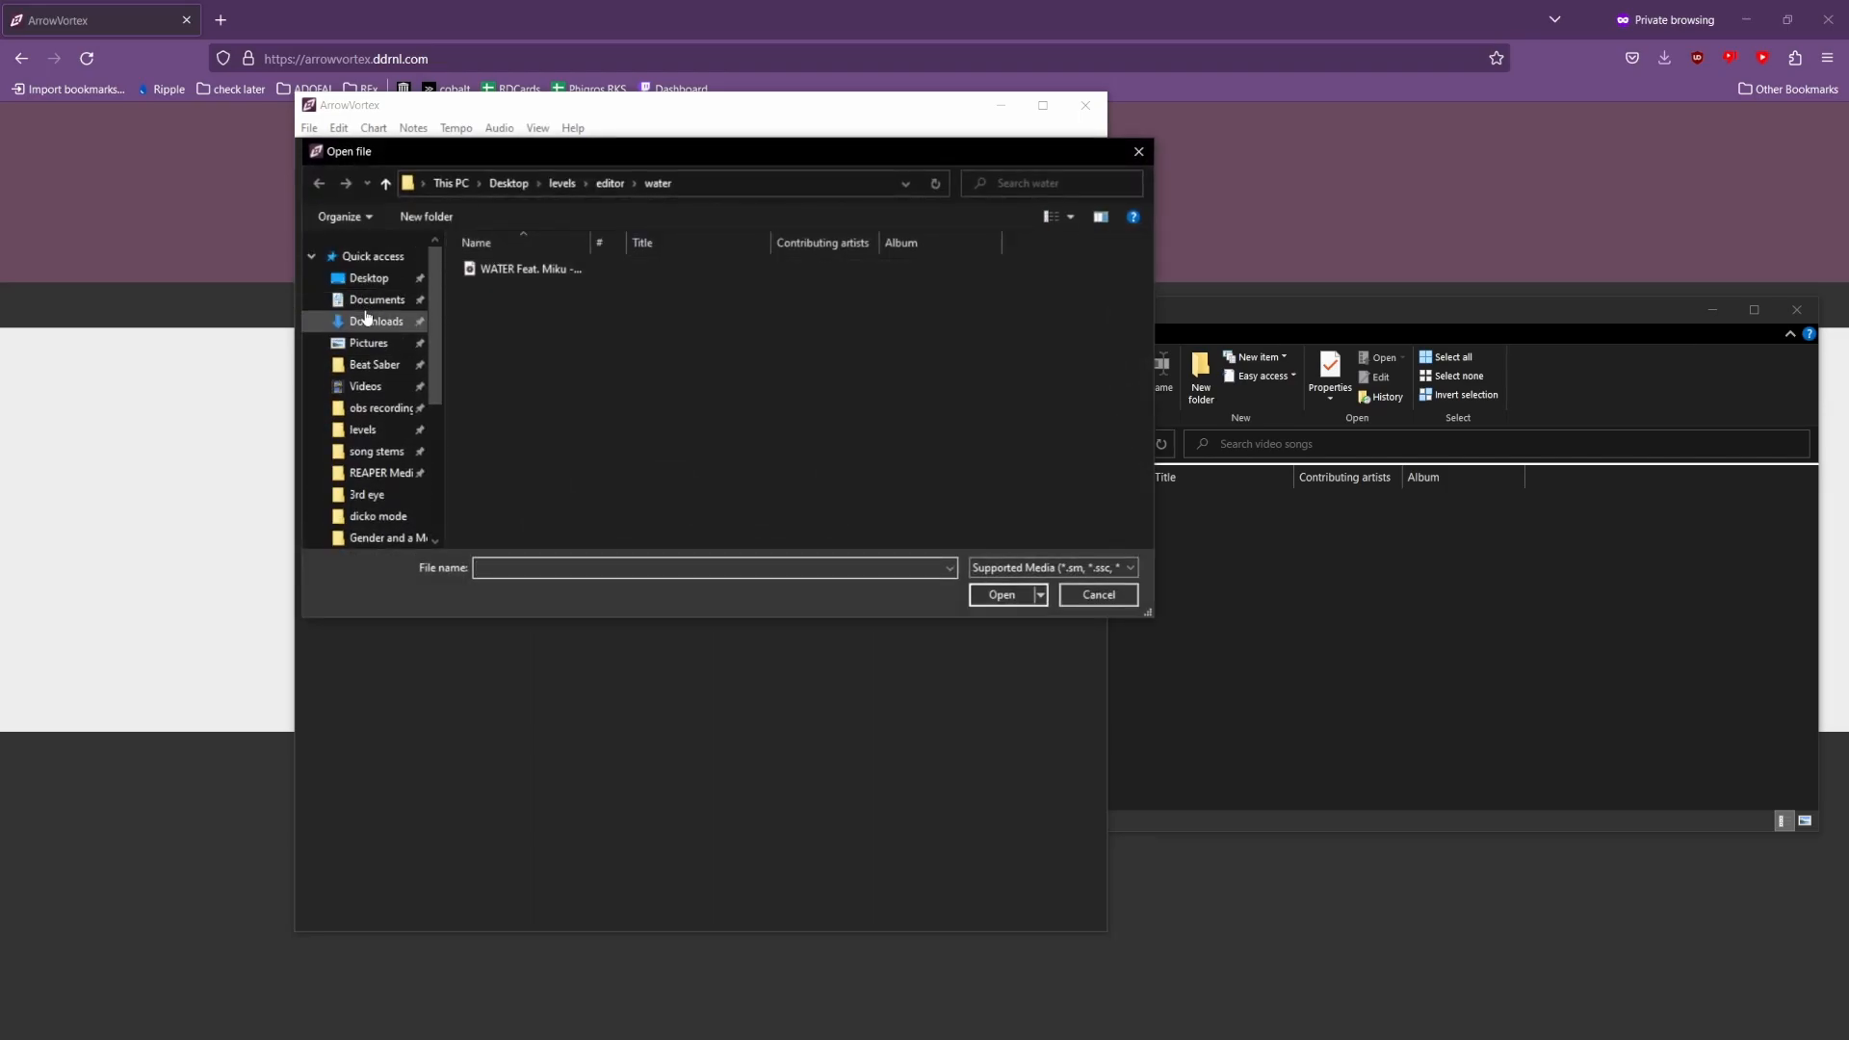
click(371, 321)
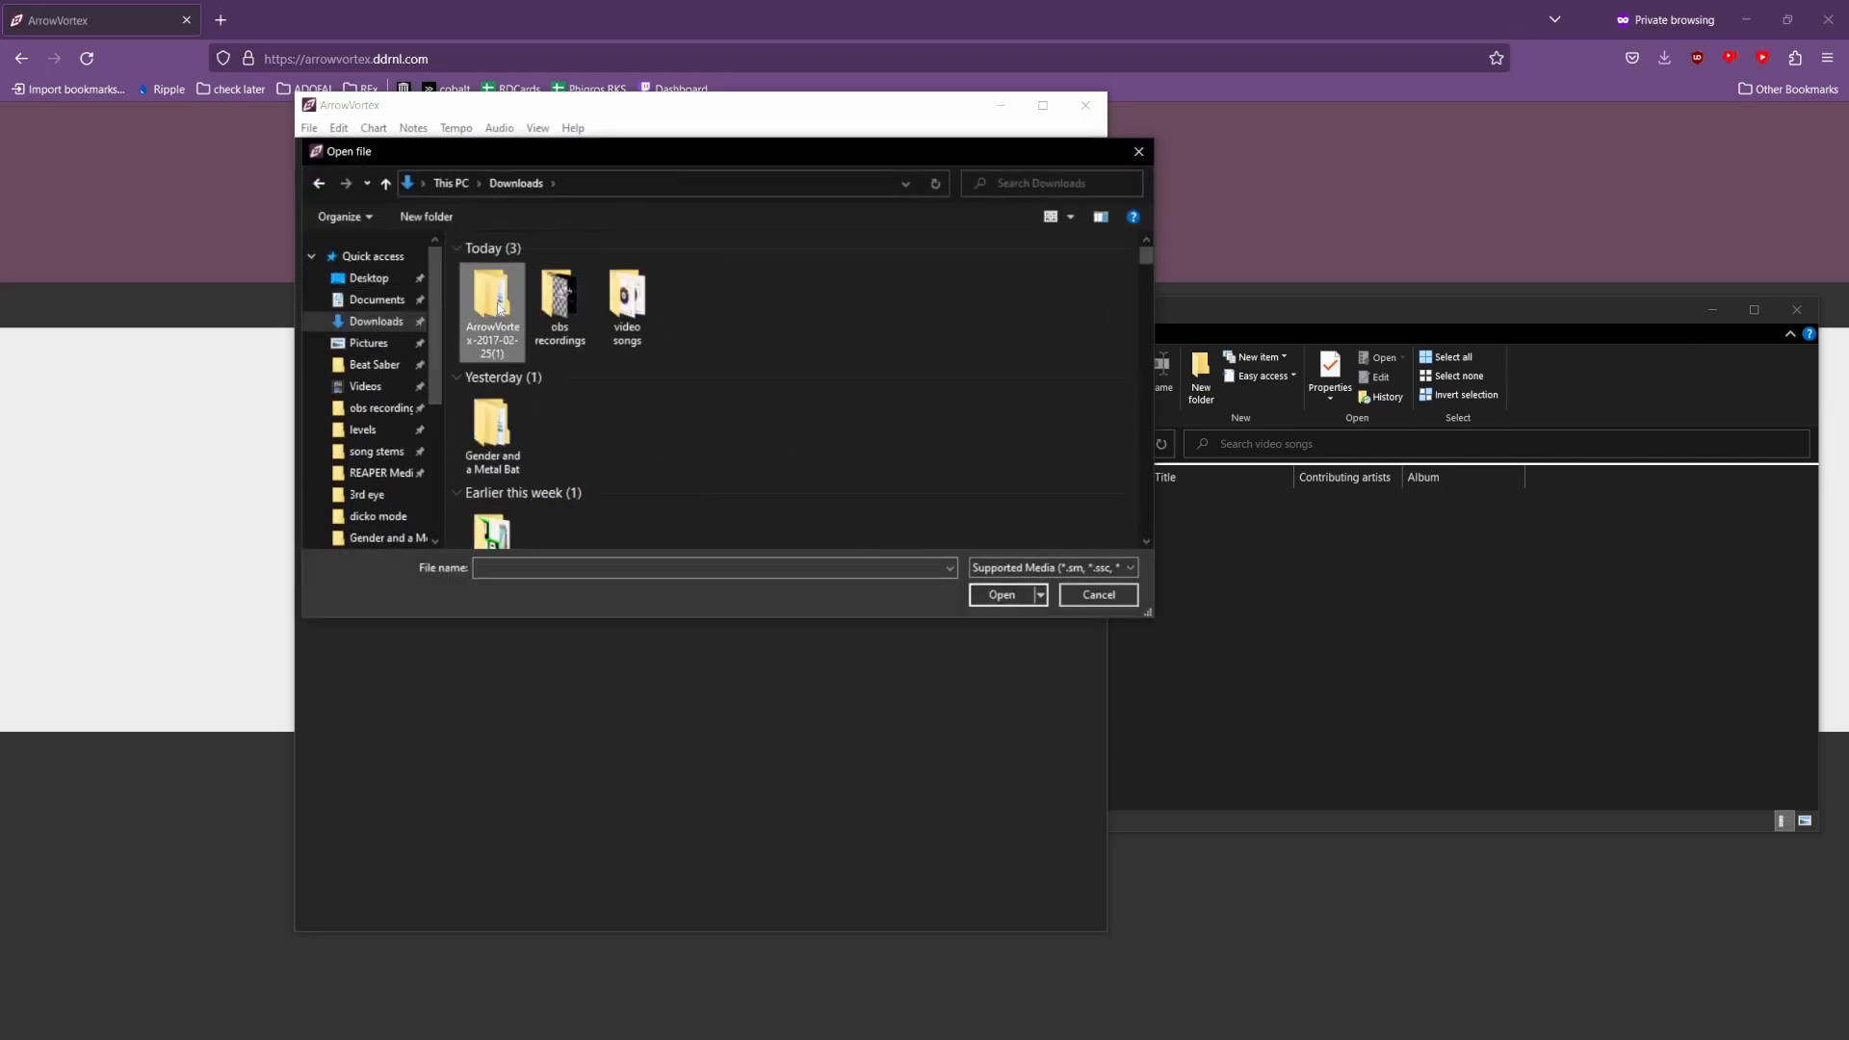
double_click(496, 294)
key(alt+Left)
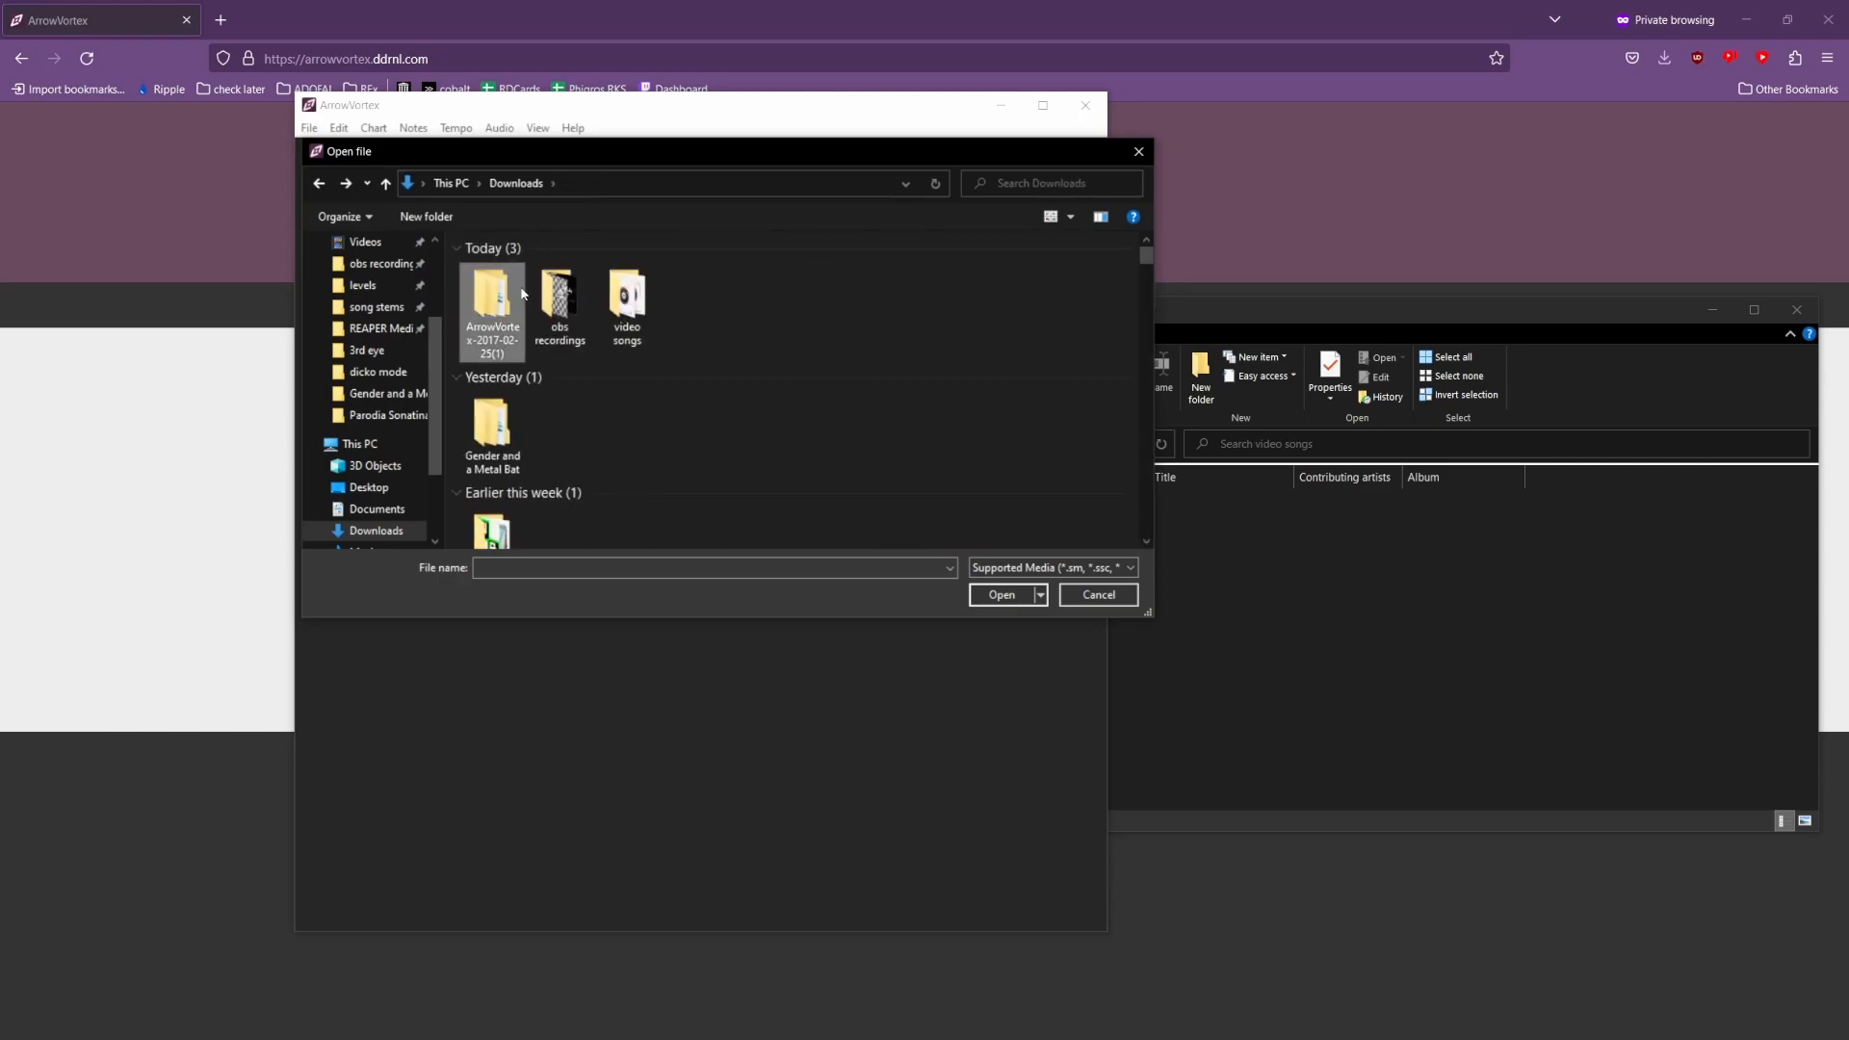
double_click(629, 285)
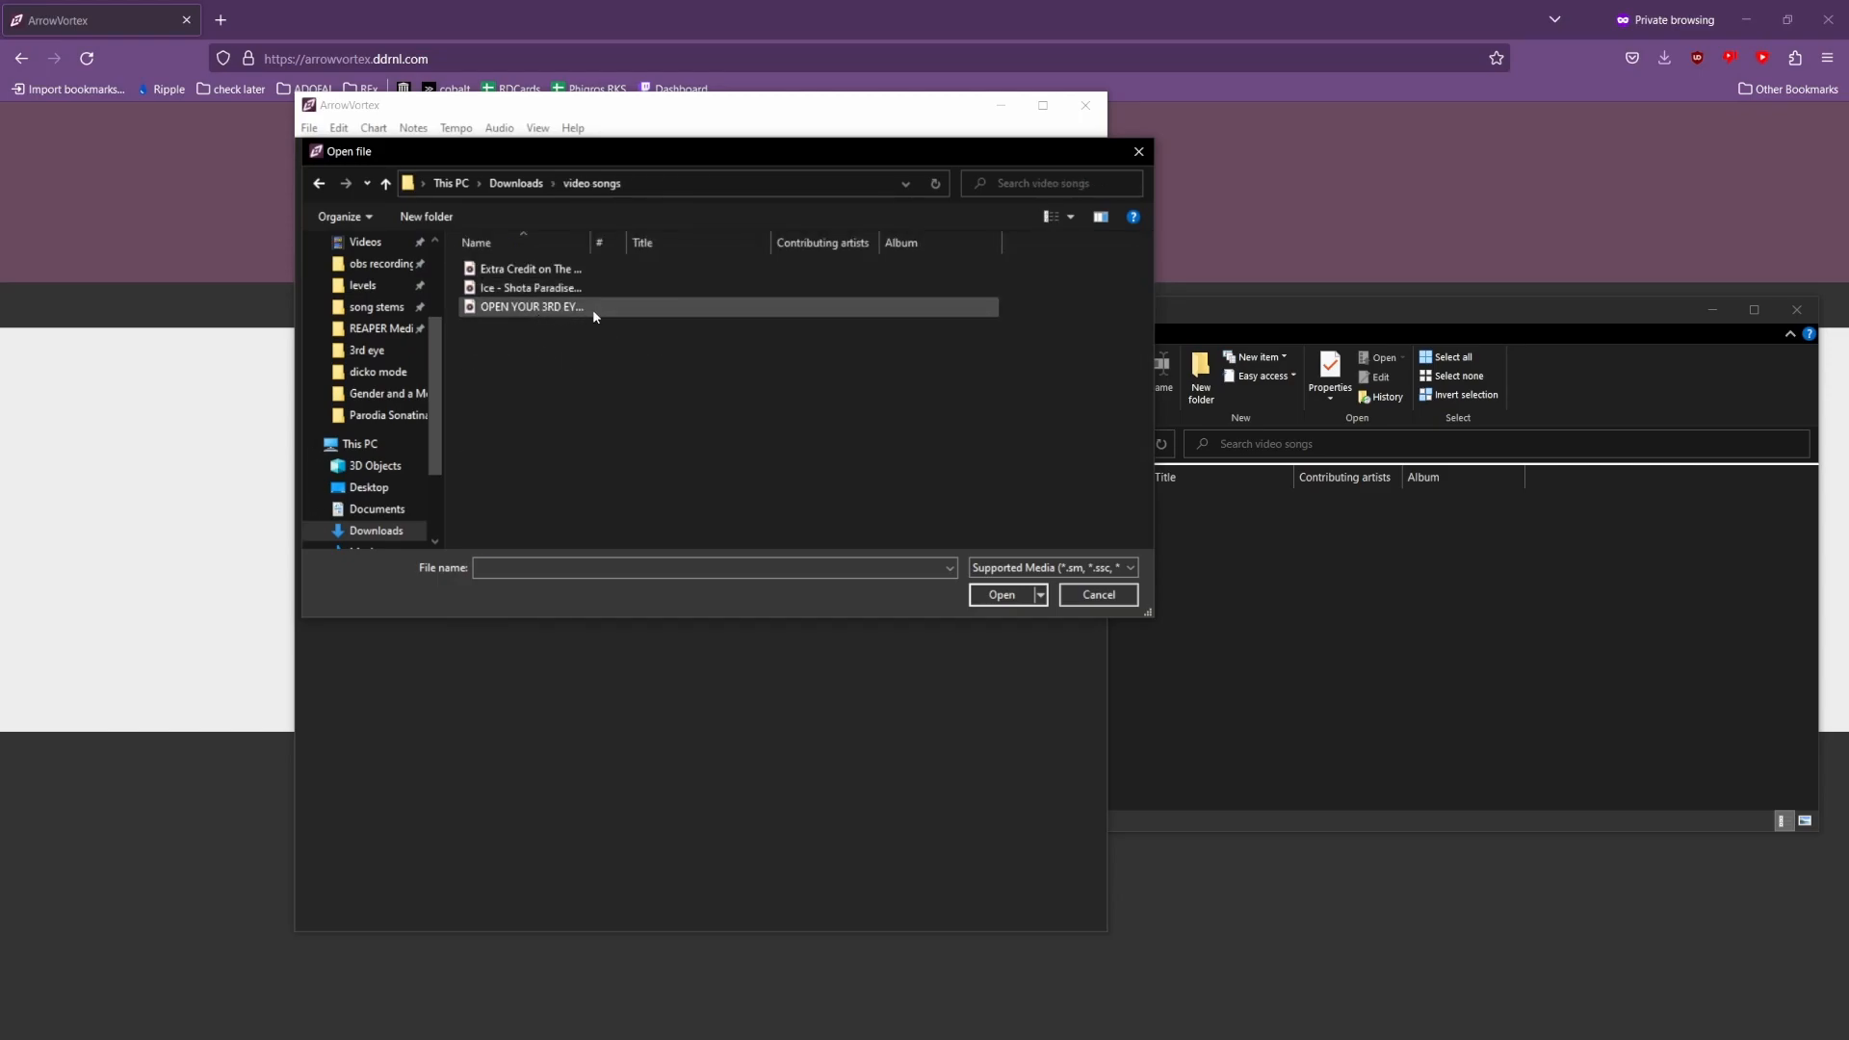
double_click(539, 306)
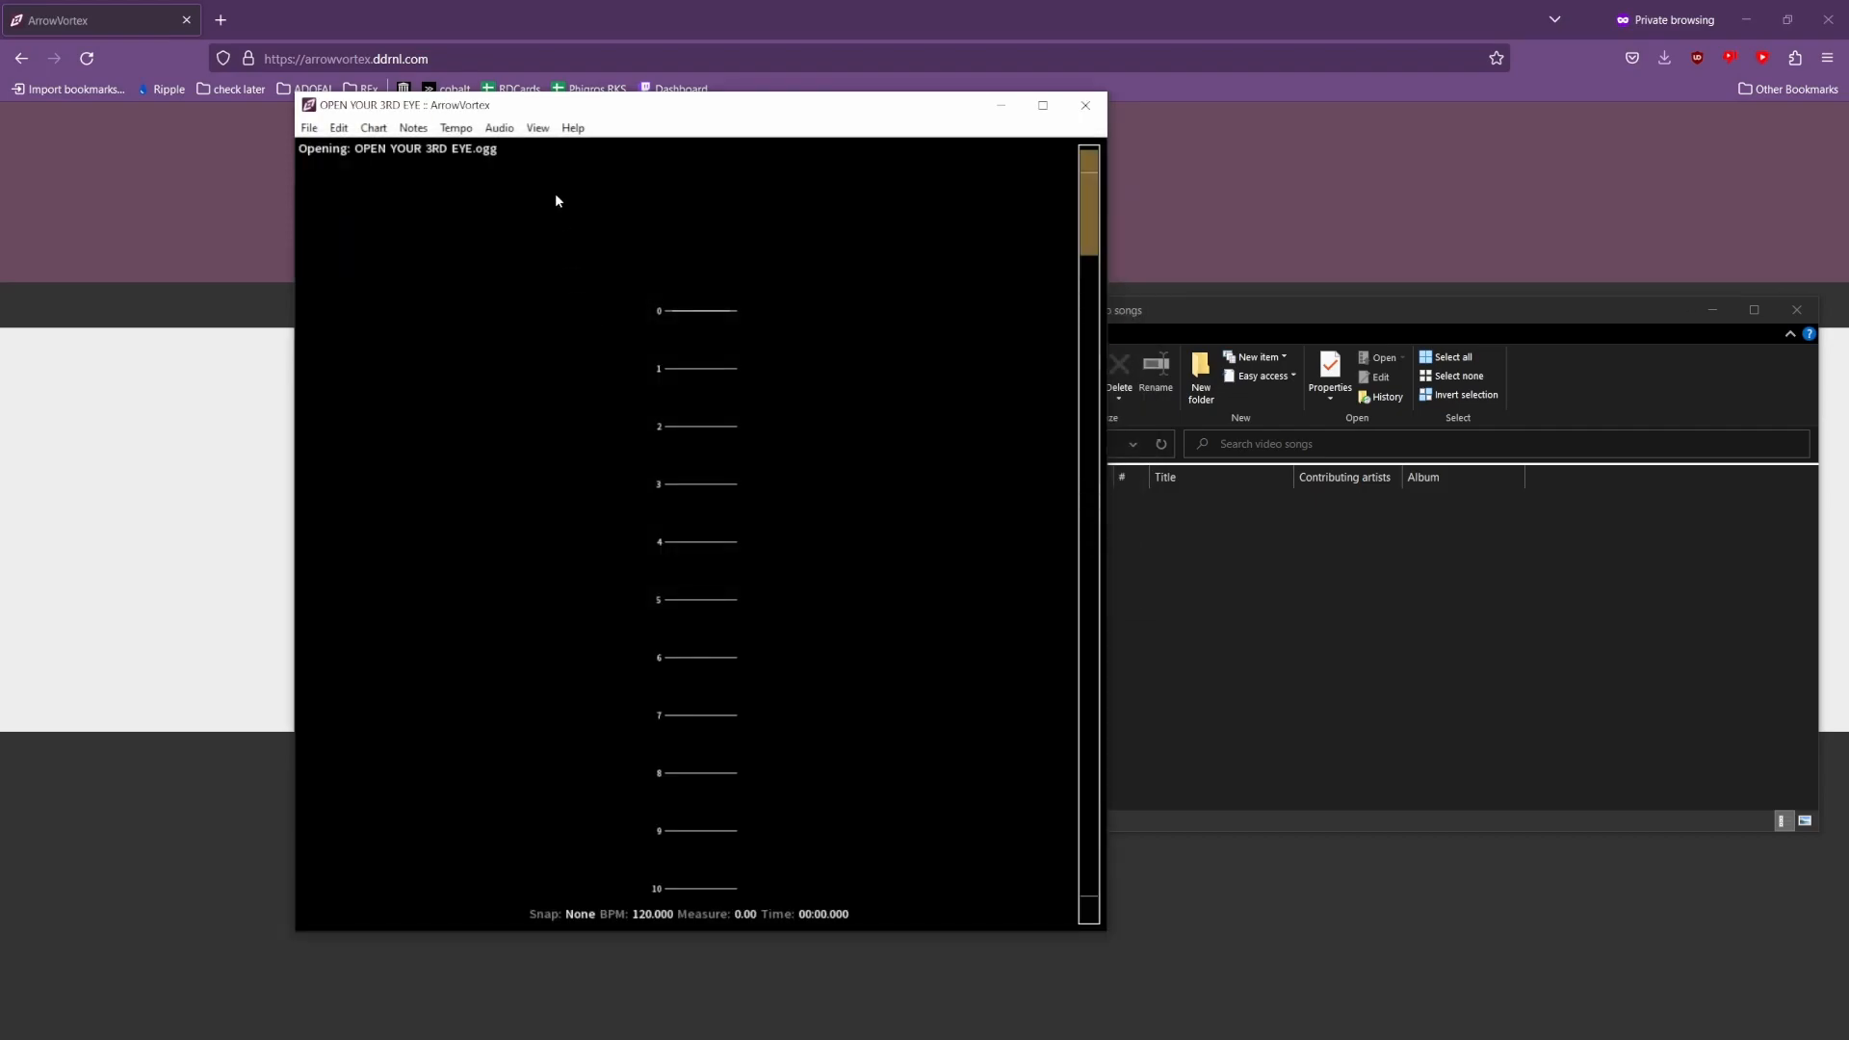
Step: Open the Adjust Sync tool for the loaded song
scroll(550, 190, down, 15)
click(455, 127)
click(499, 175)
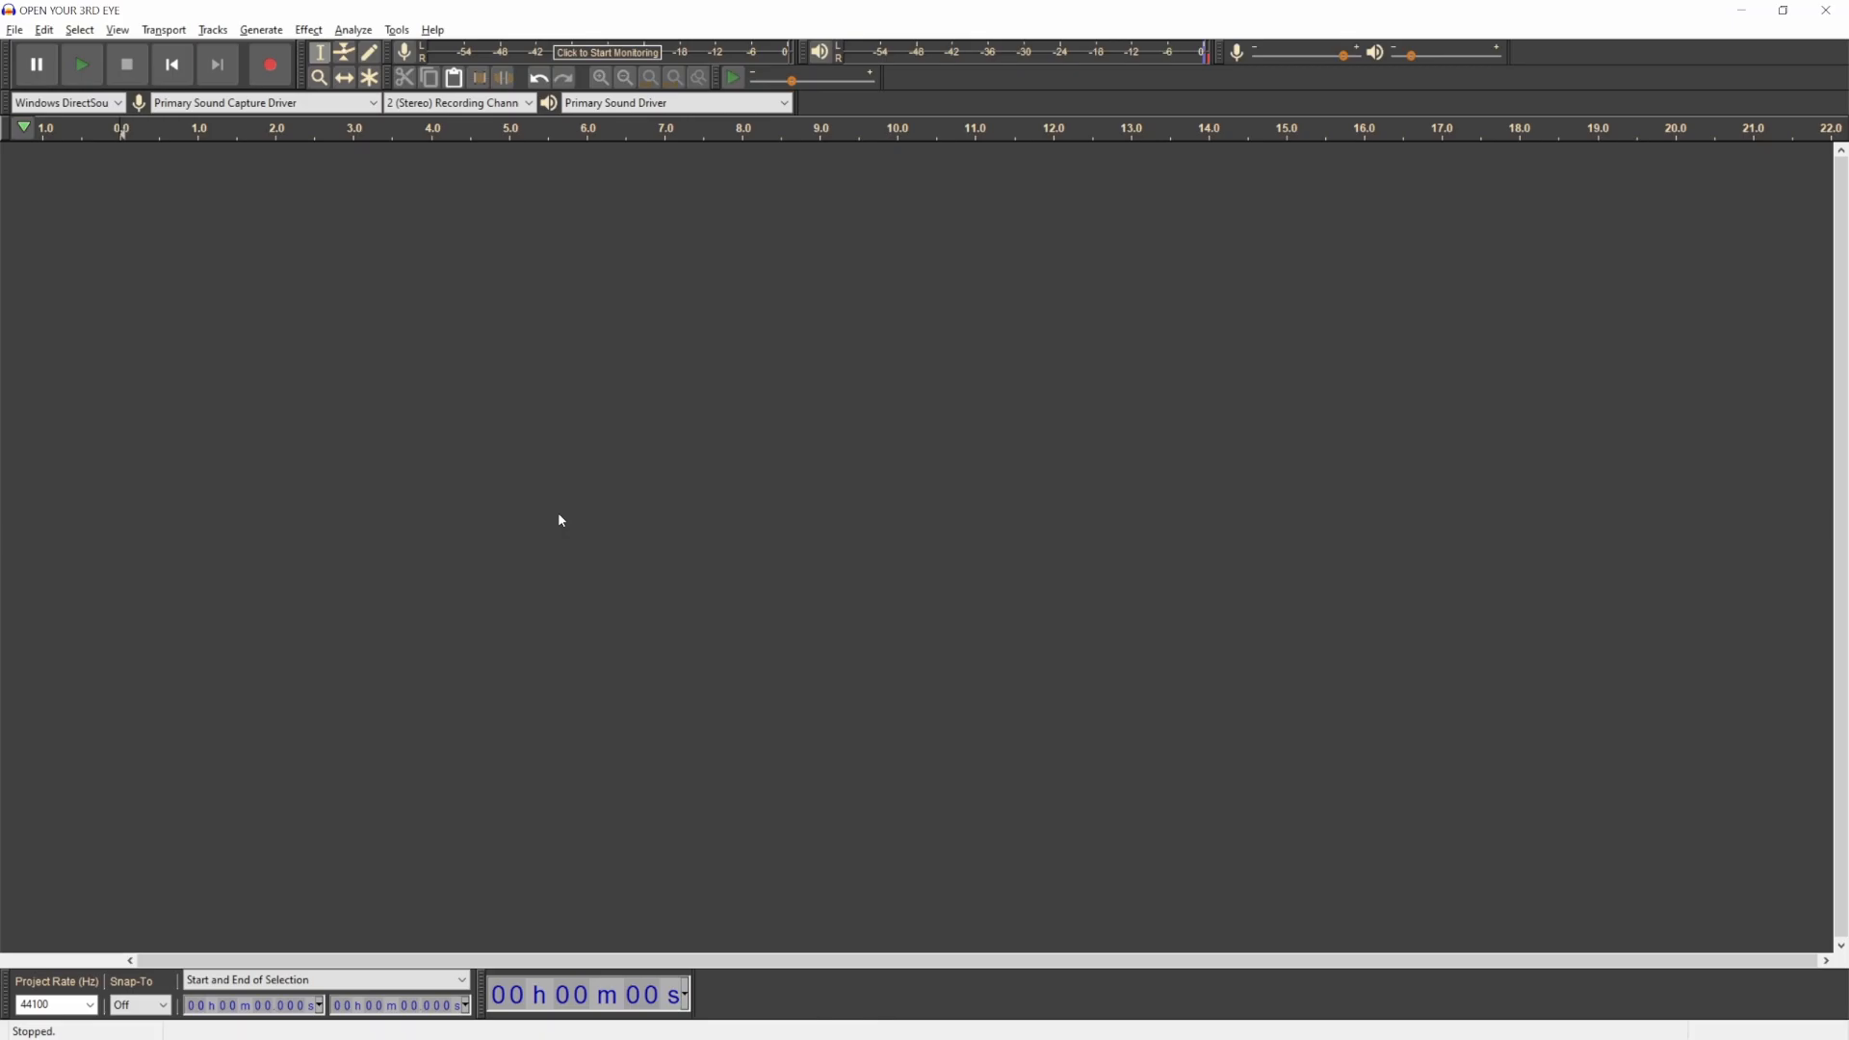
Step: Import the OPEN YOUR 3RD EYE audio file from File Explorer into the empty Audacity project
key(super)
click(561, 1020)
drag(1030, 552, 493, 728)
Step: Generate a rhythm track at 116.5 bpm with 4 beats per bar, 712 bars and the Ping (short) sound
click(260, 30)
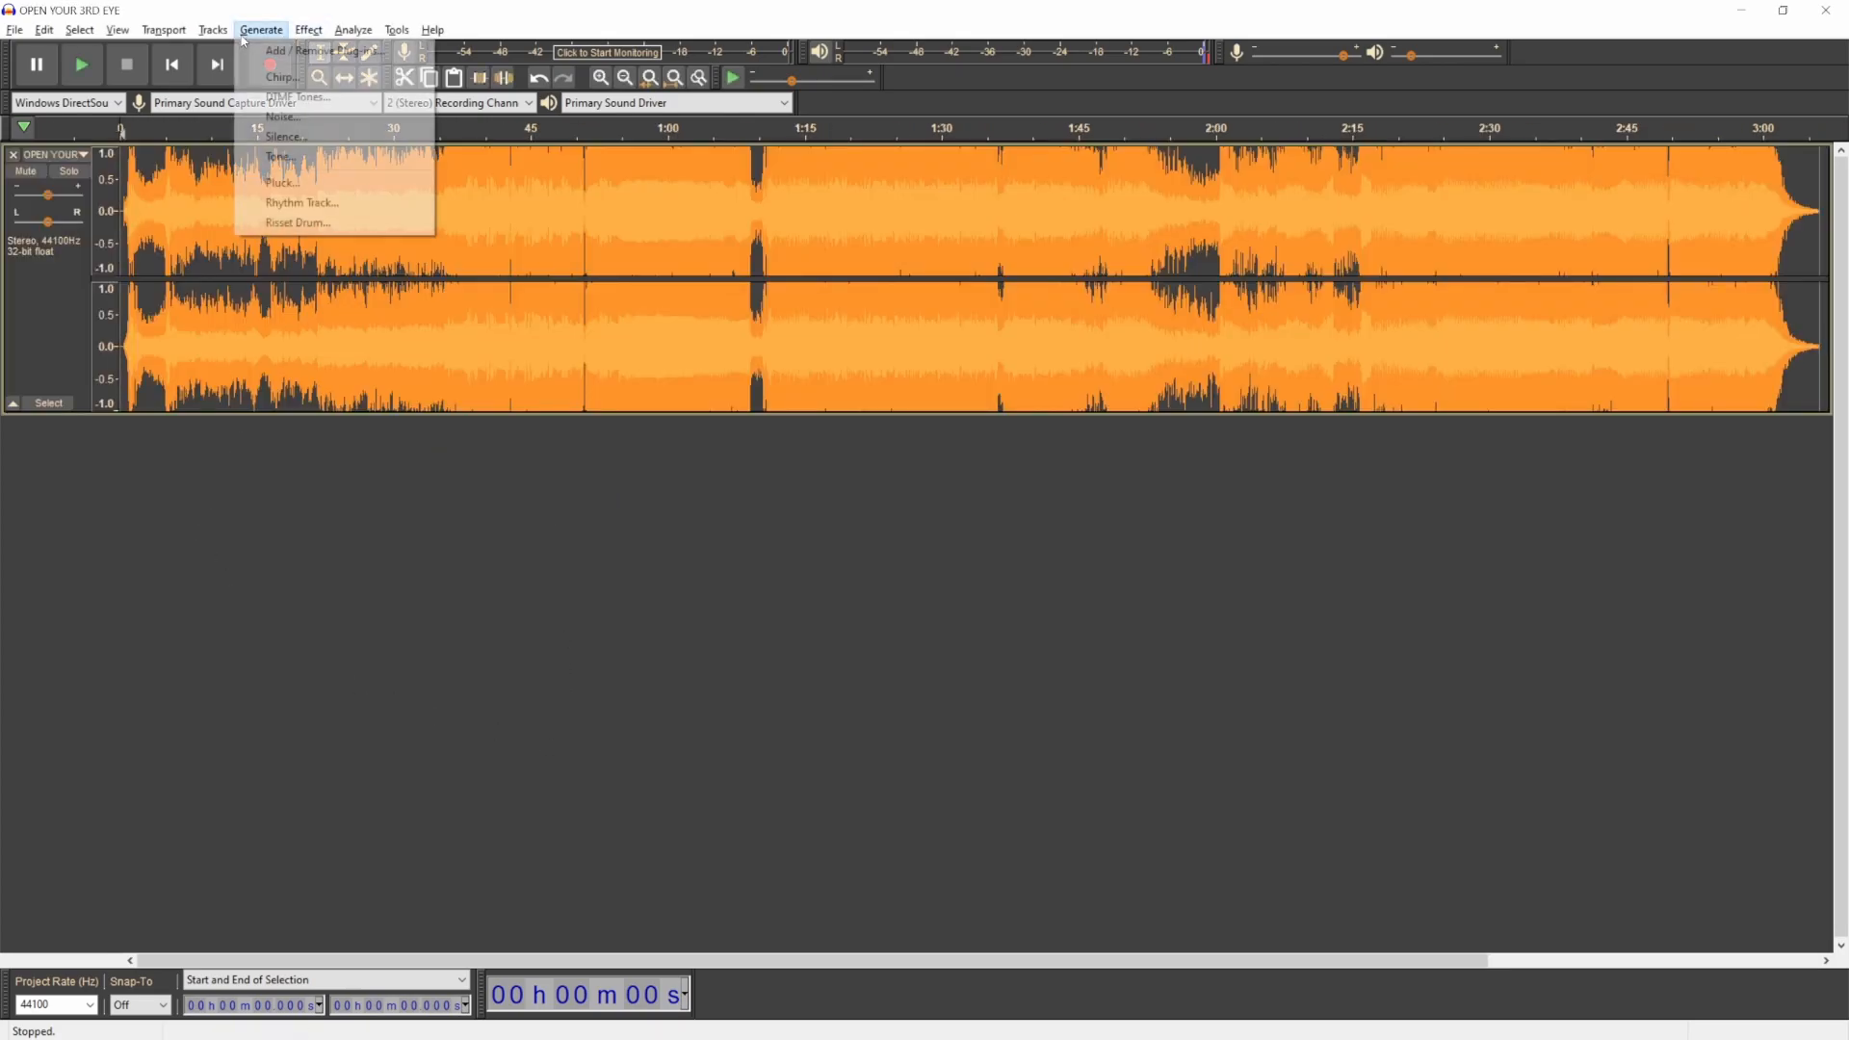
click(288, 204)
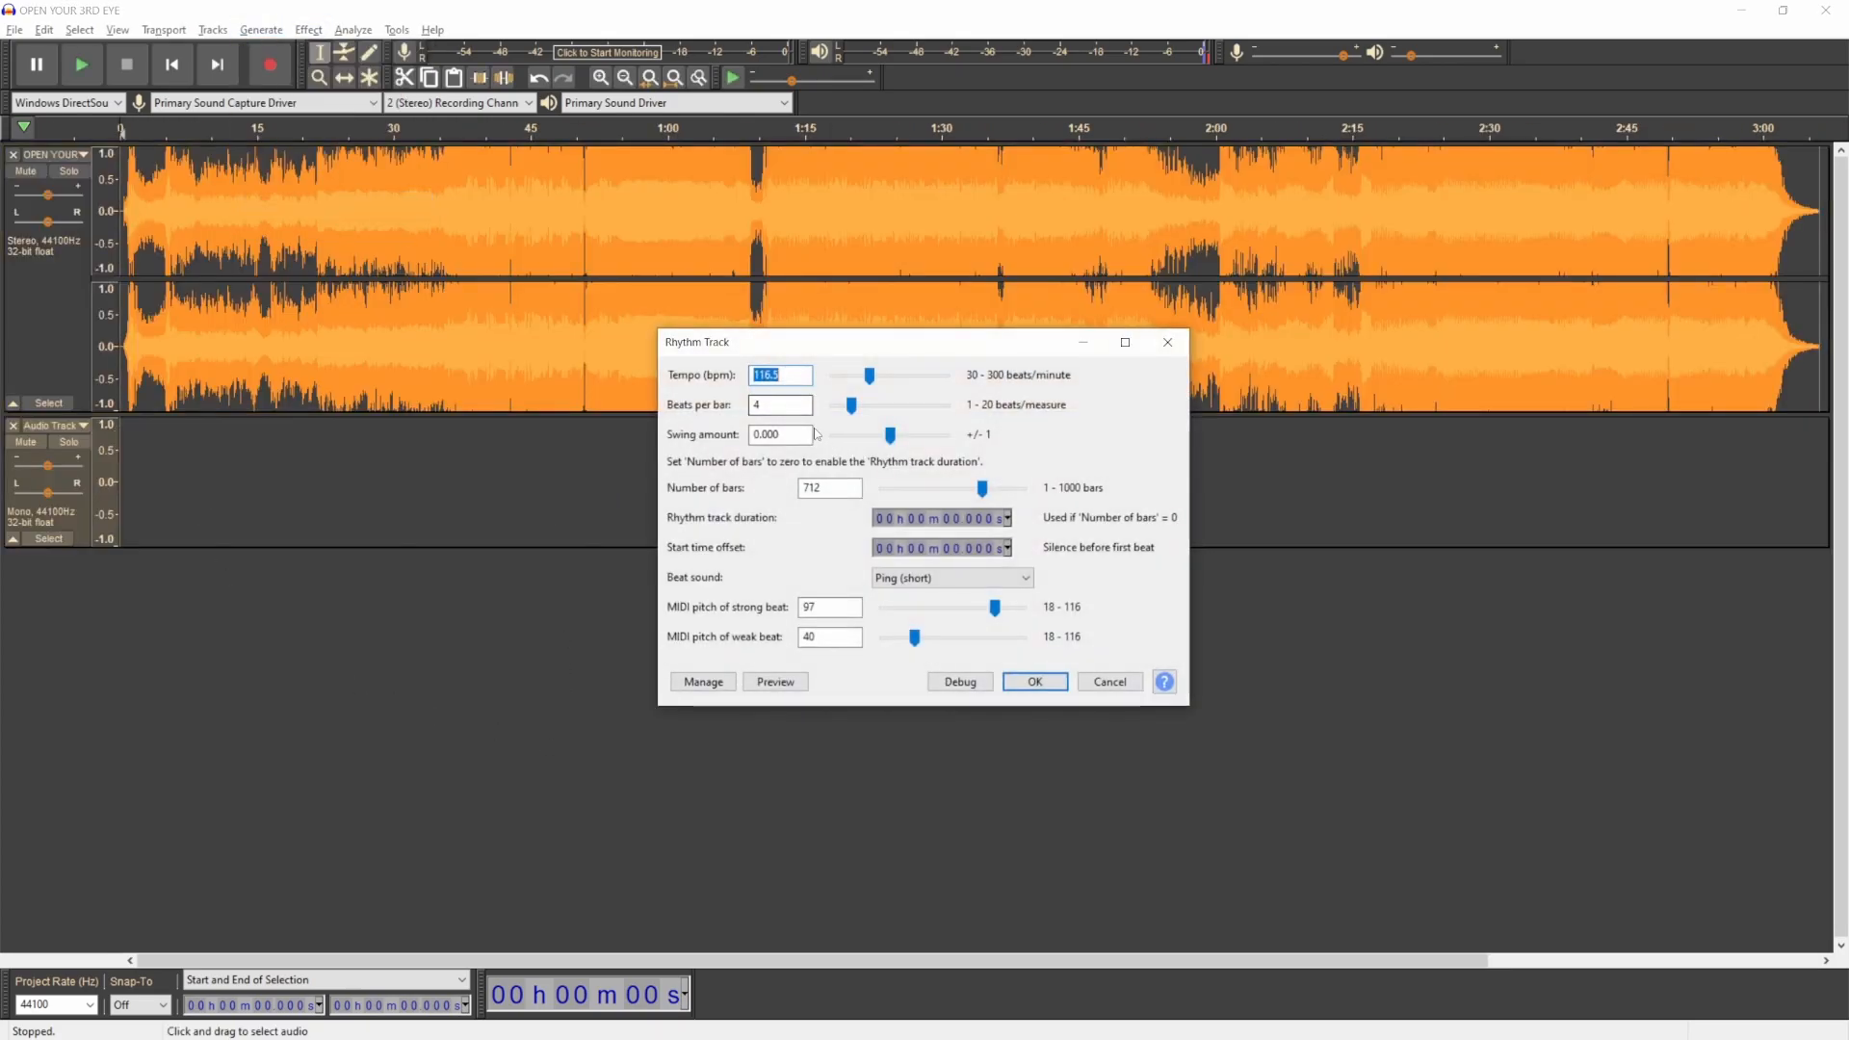
click(1032, 682)
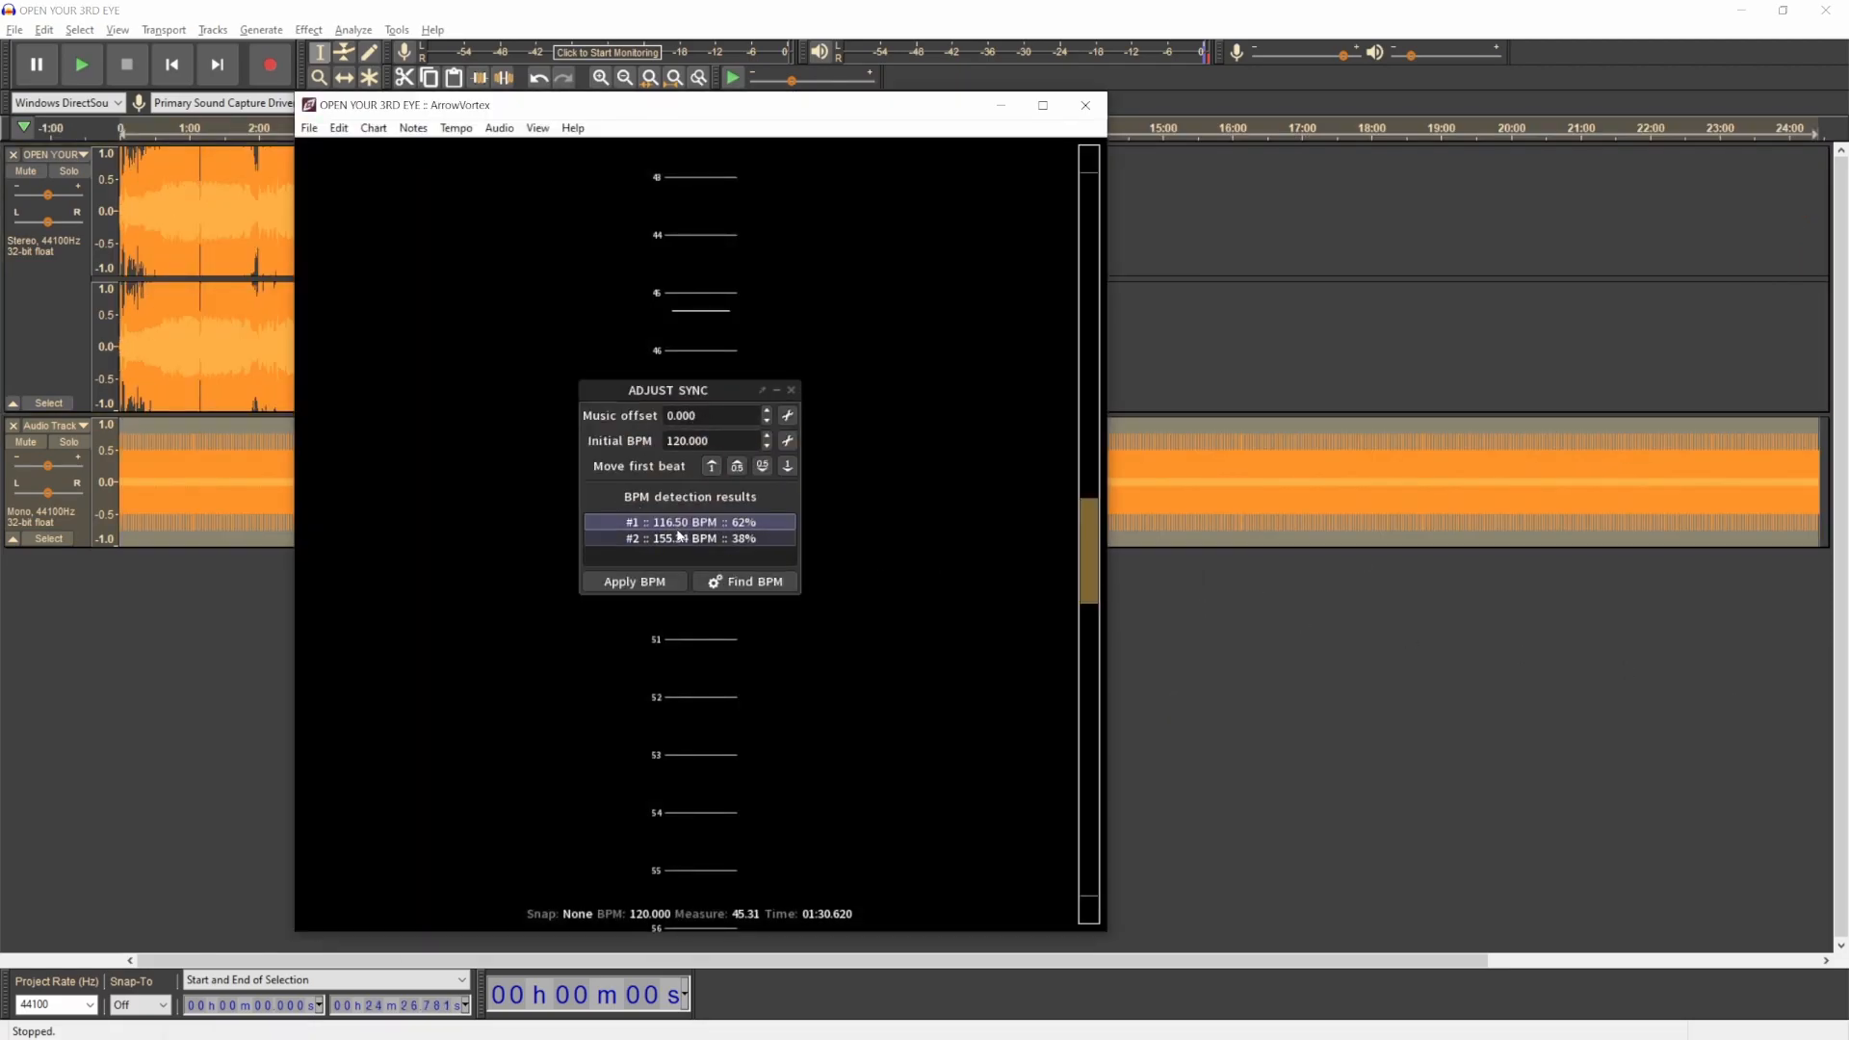
Step: Return to the start of the Audacity project and play the song with the rhythm track from about 4.6 s
click(1153, 660)
scroll(328, 420, up, 7)
click(171, 65)
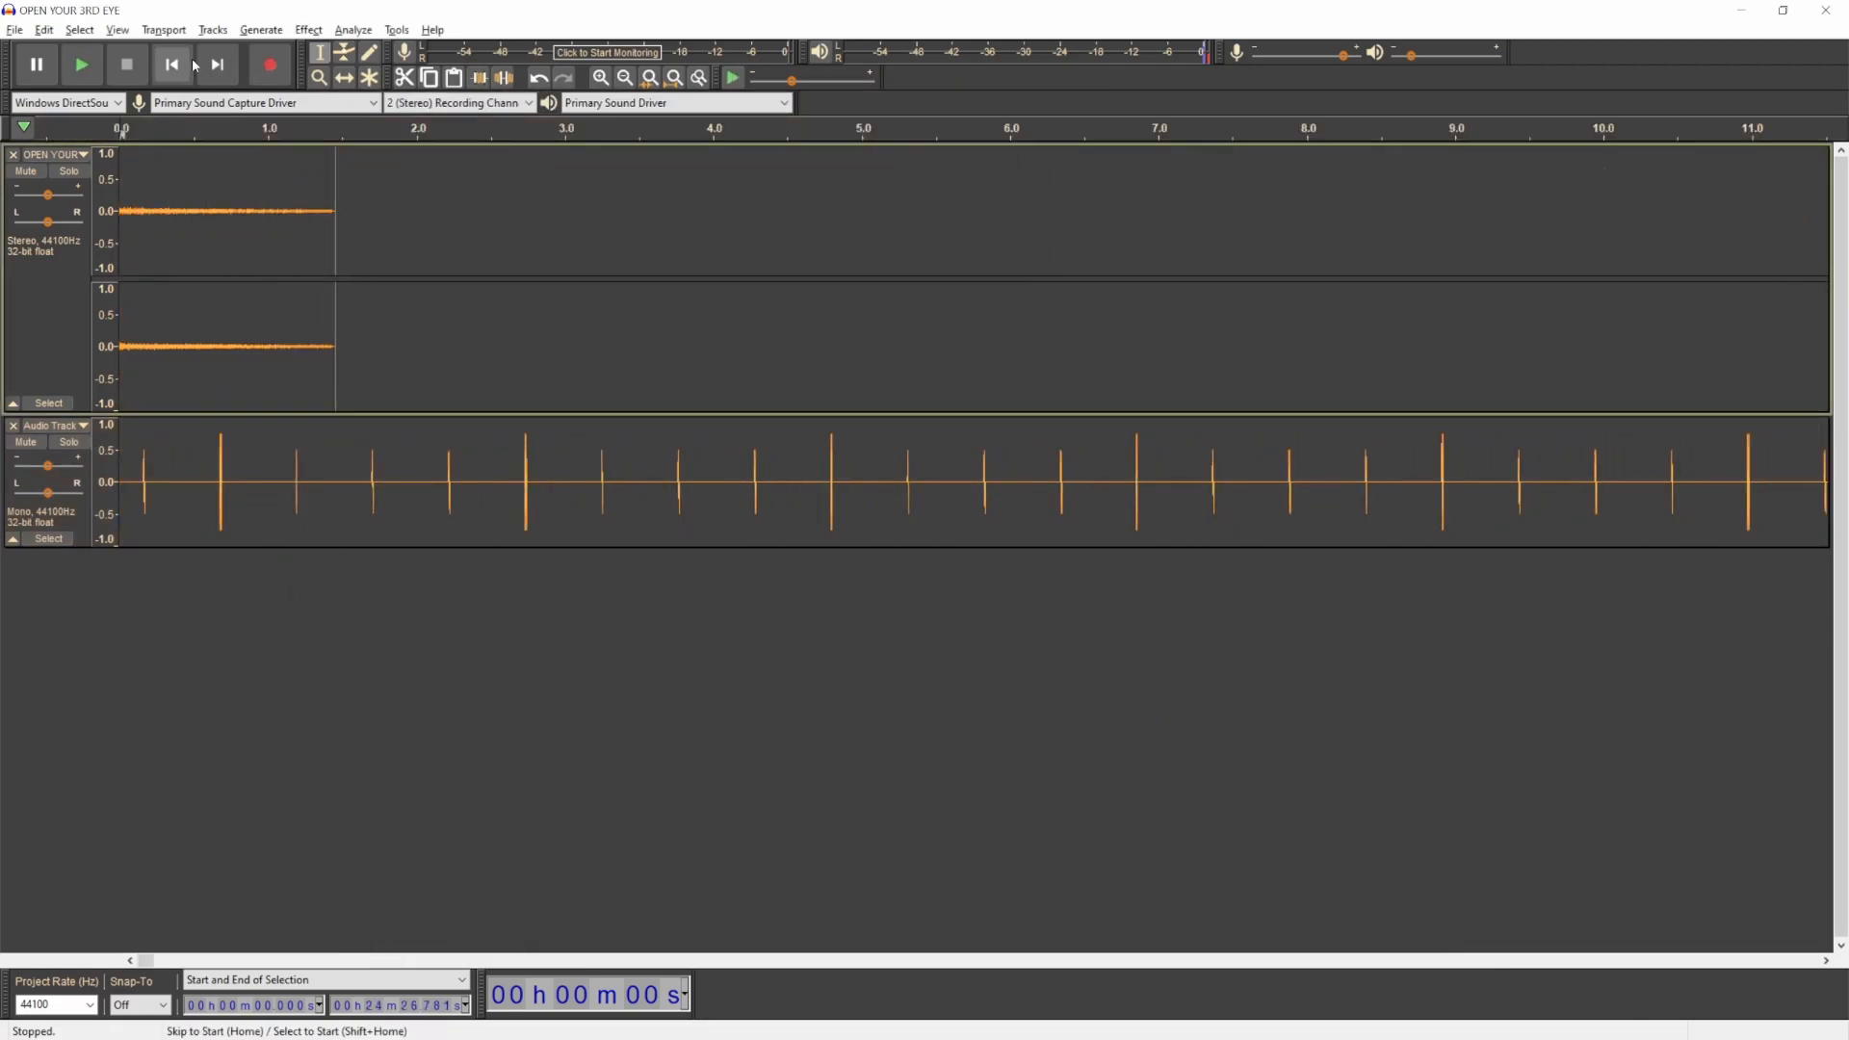
scroll(335, 465, up, 2)
scroll(551, 448, down, 2)
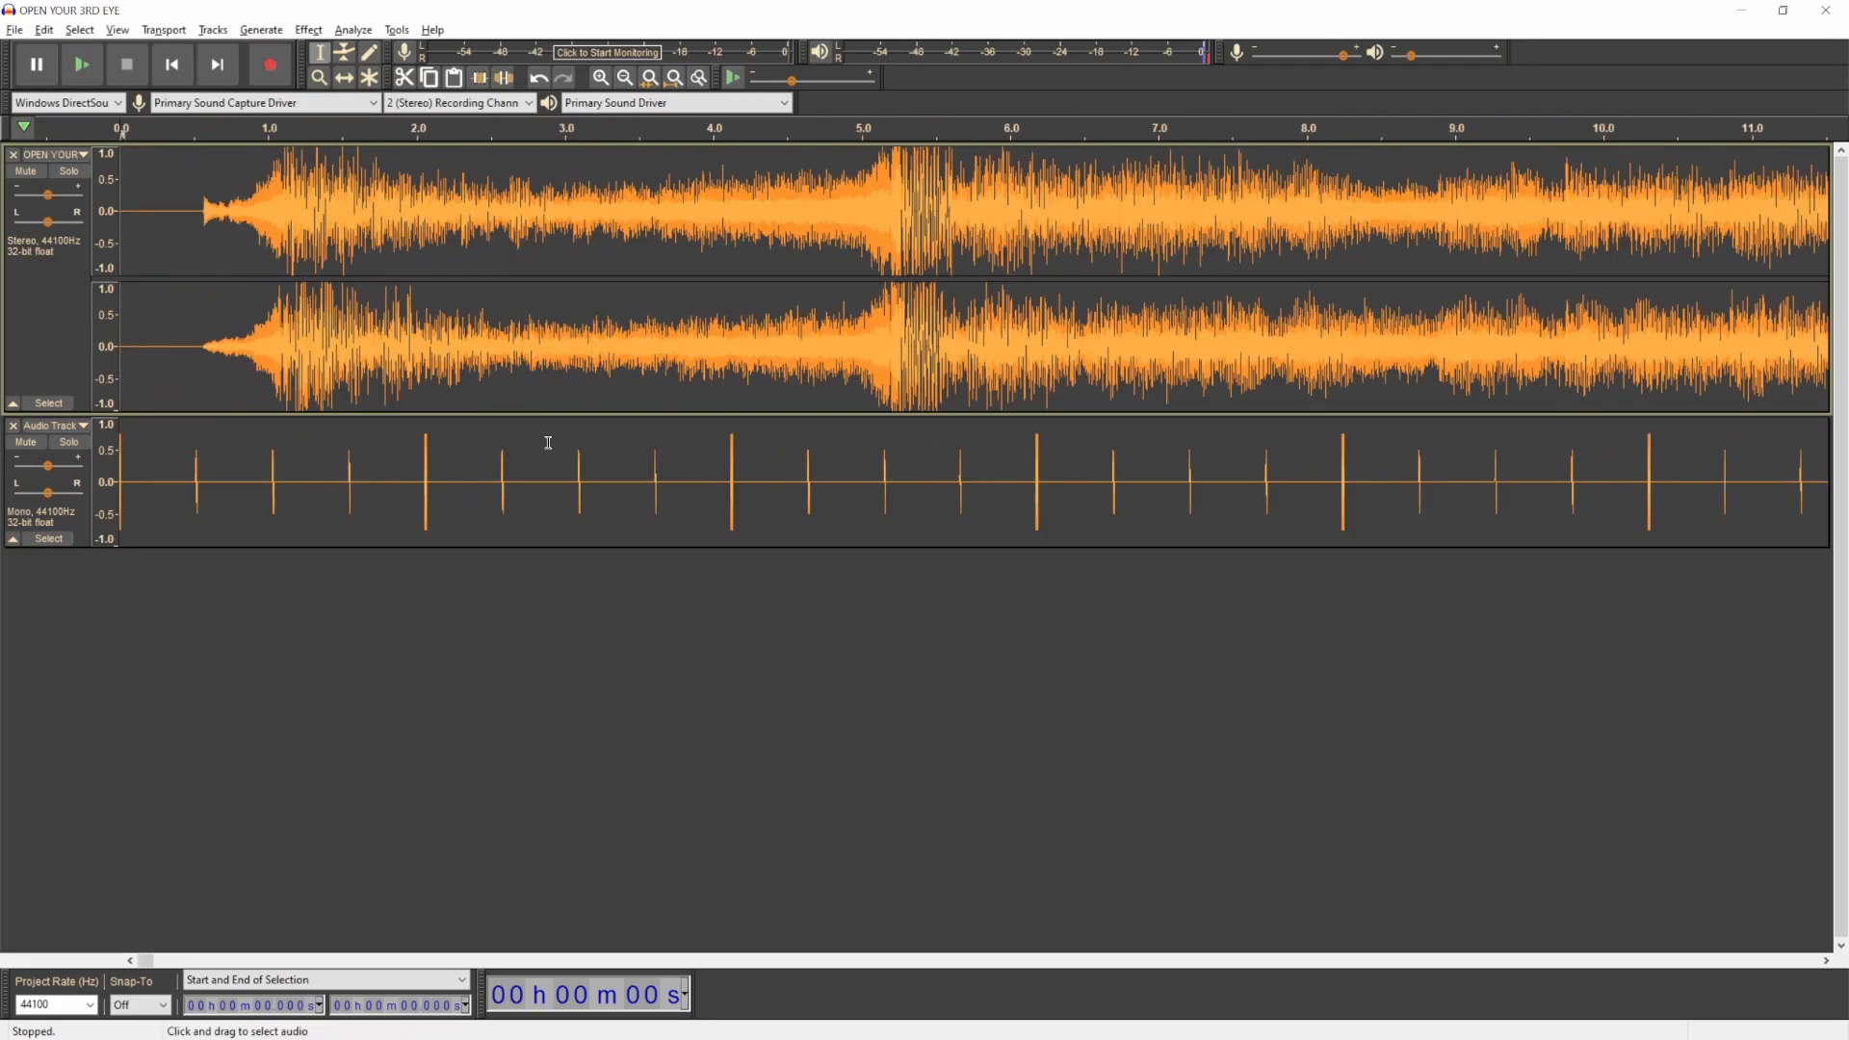
click(797, 183)
key(space)
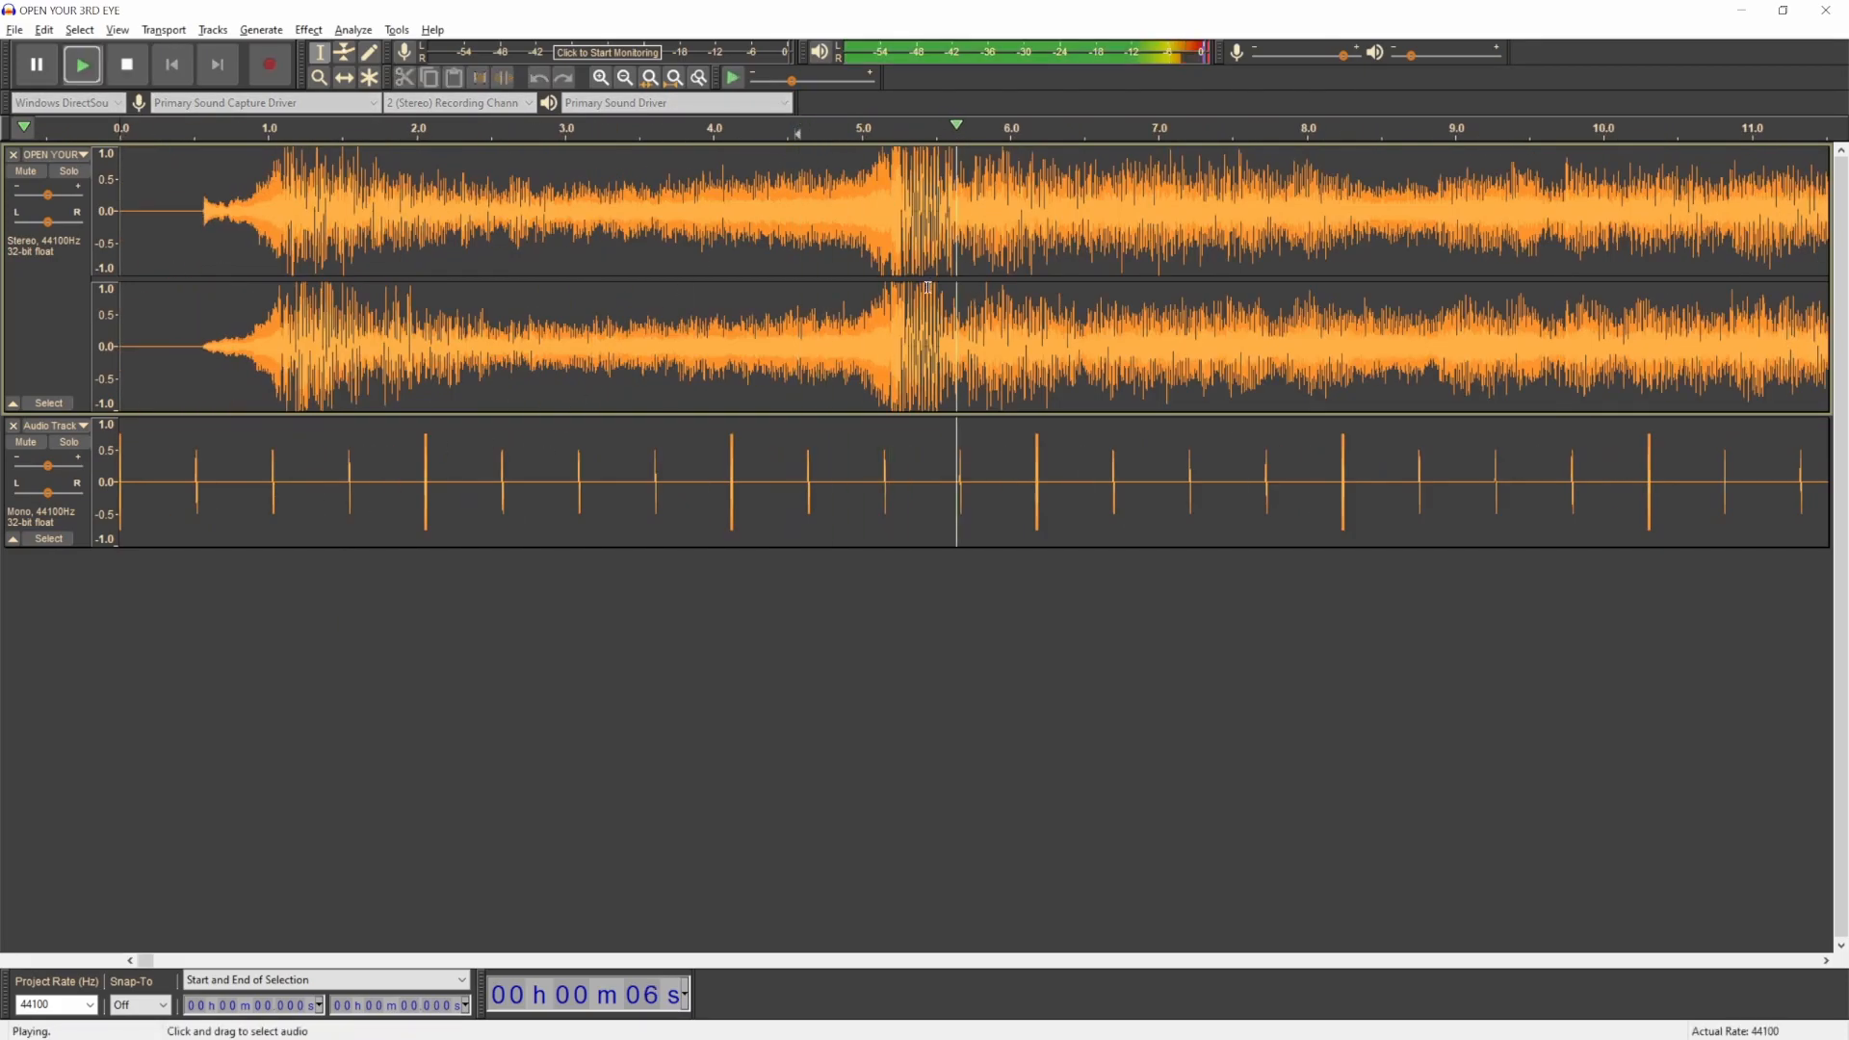
Step: Mark the song's beat at 21.677 s, shift the rhythm track so a strong beat lines up with it, and play back the alignment
scroll(886, 297, down, 2)
click(892, 309)
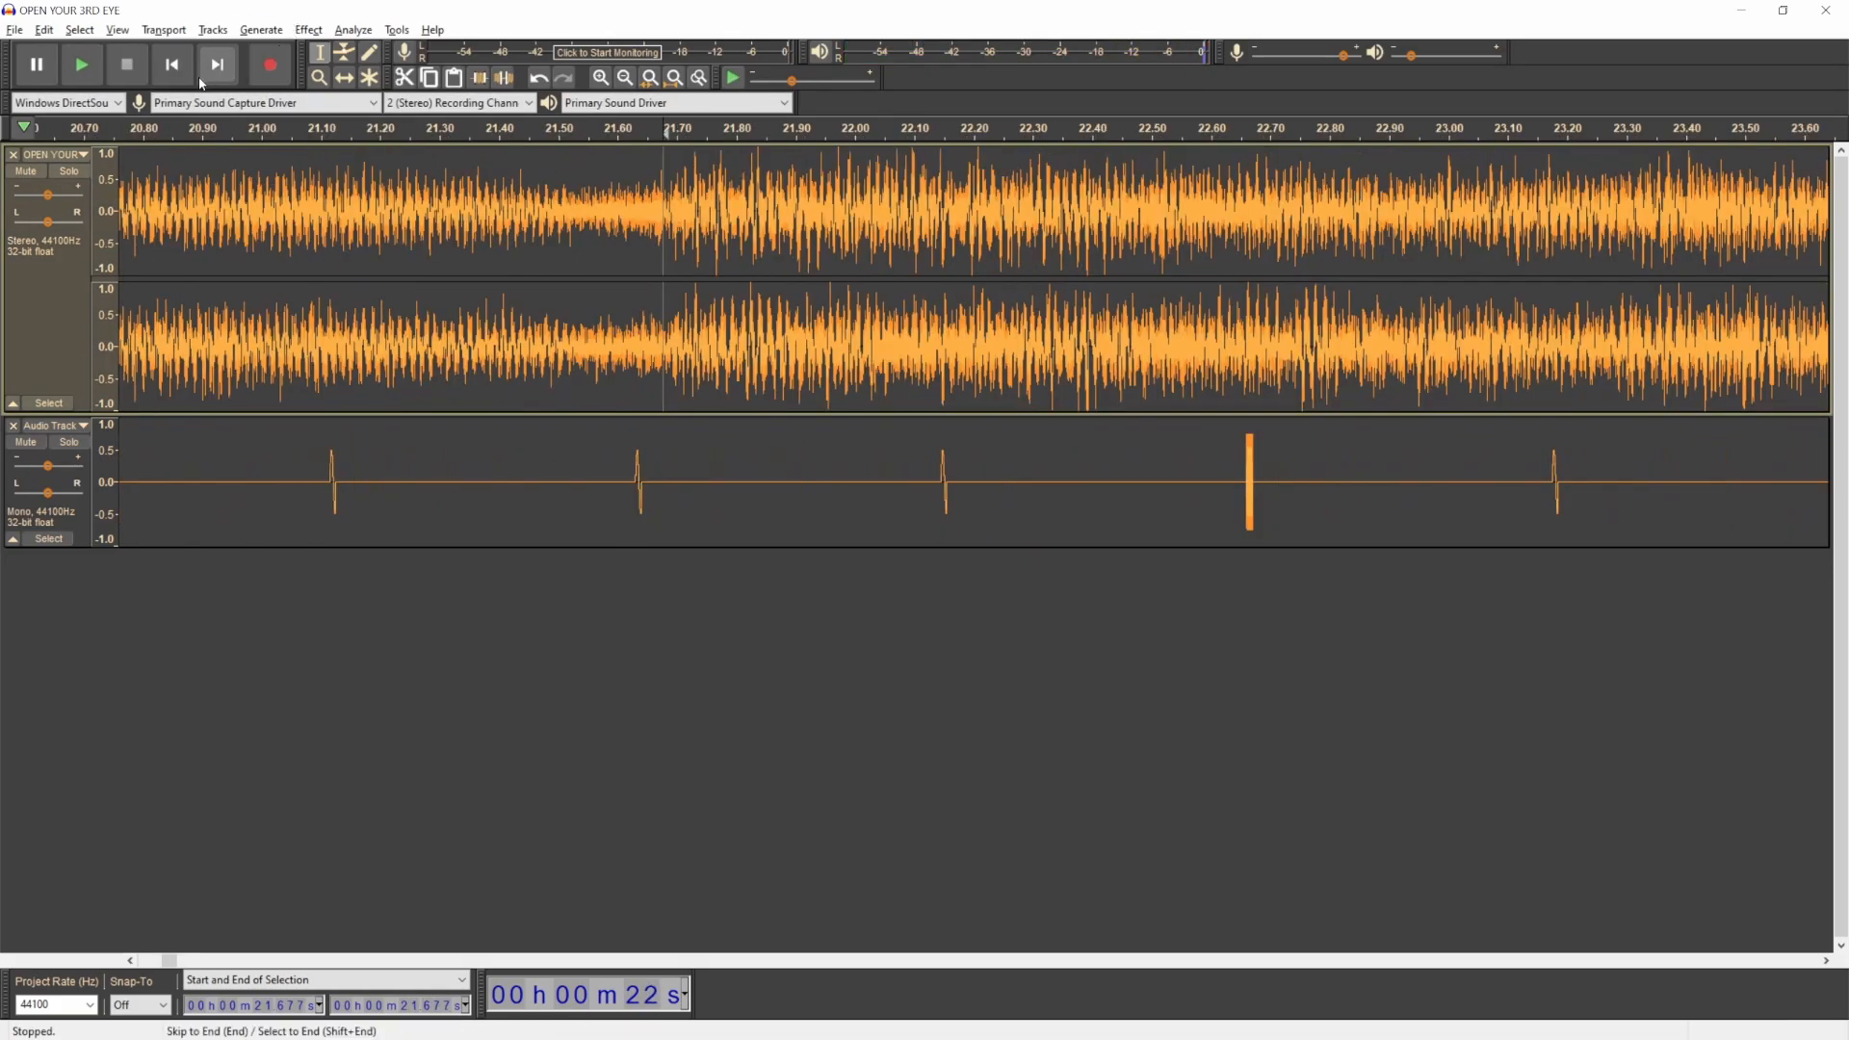
click(344, 78)
drag(640, 502, 1328, 510)
drag(855, 512, 807, 513)
key(space)
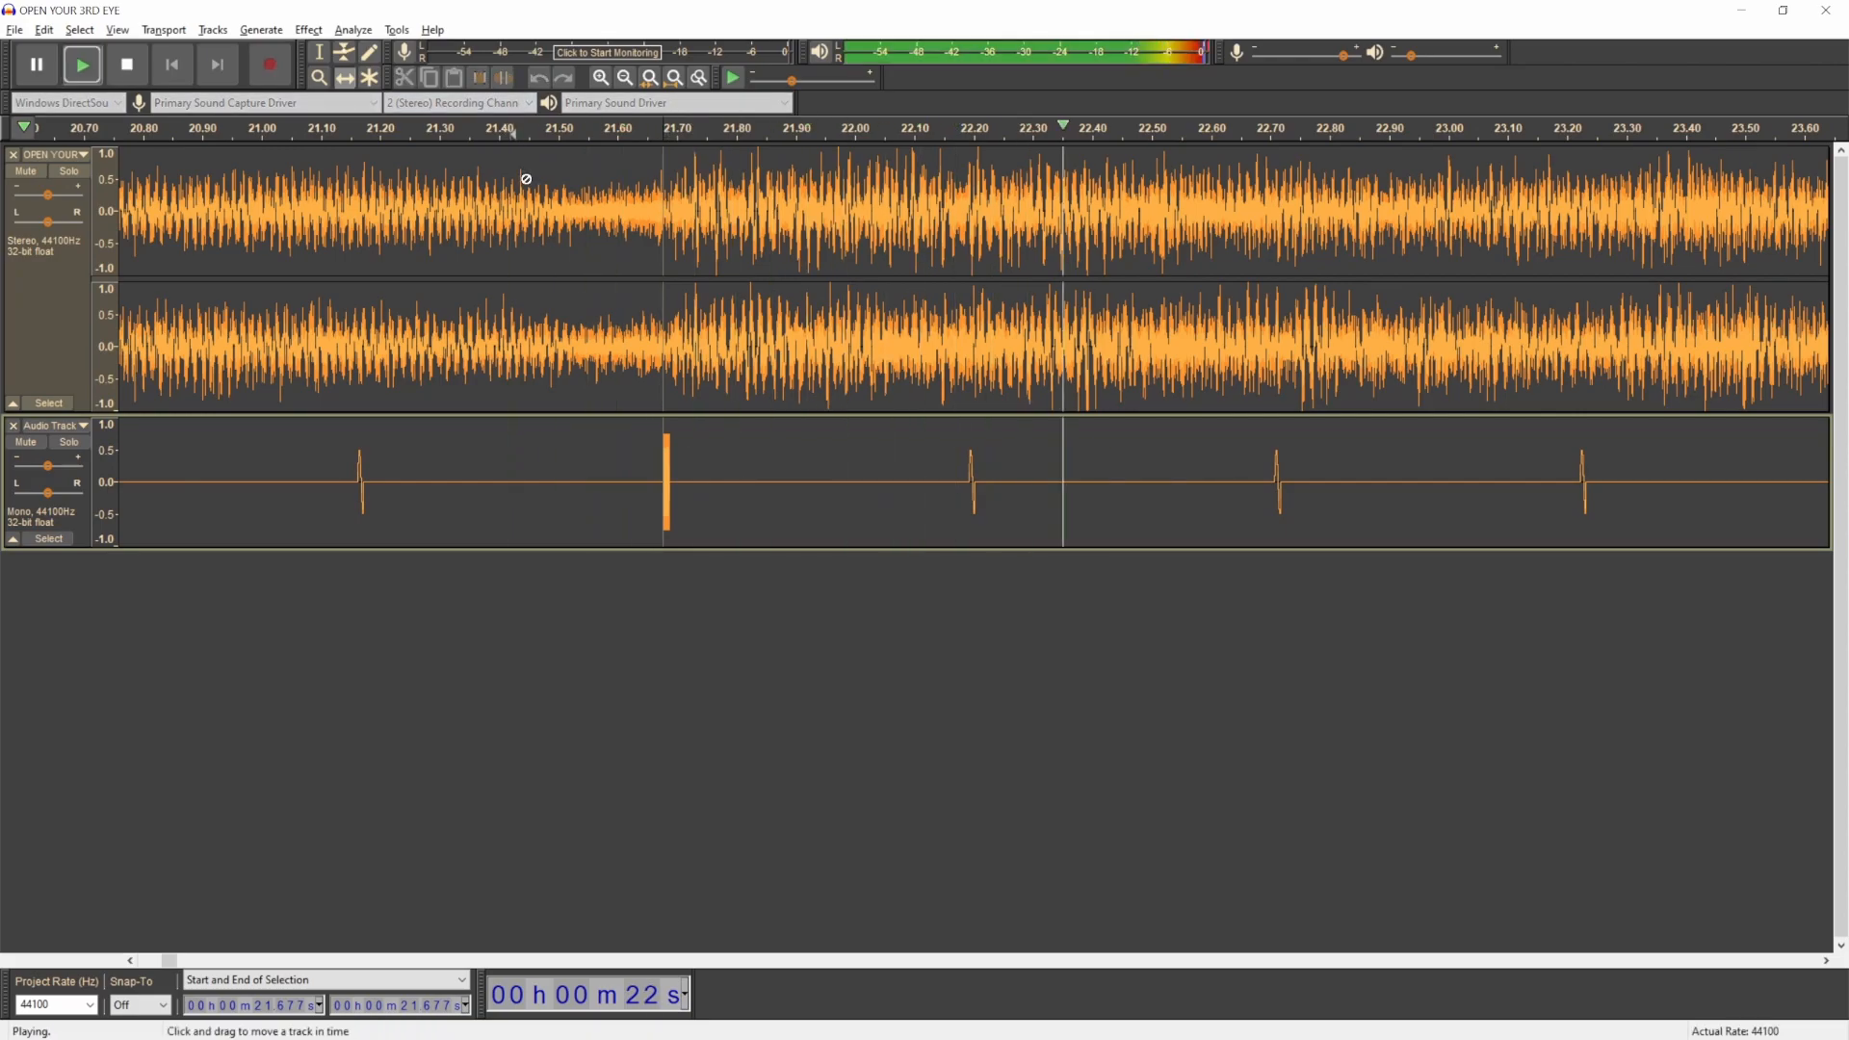
Step: Follow the rhythm track against OPEN YOUR 3RD EYE and check its alignment by playing from about 51 s
scroll(735, 384, down, 3)
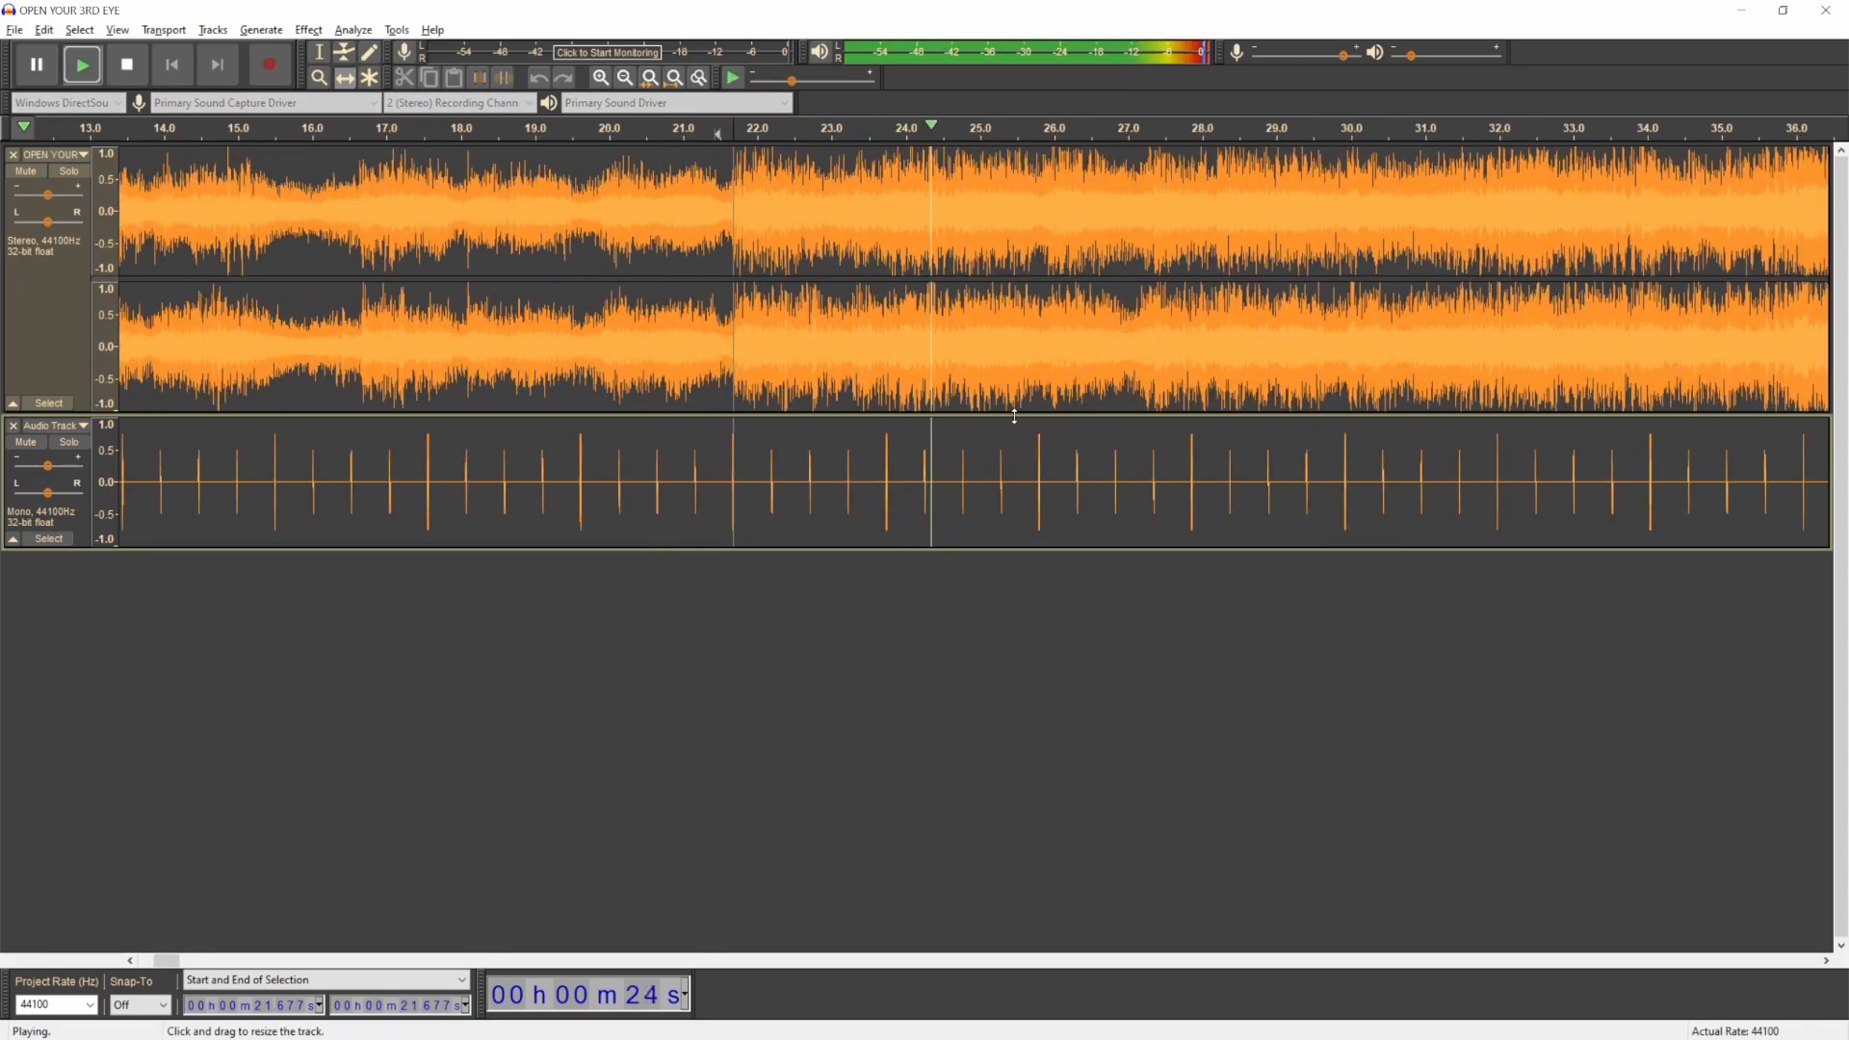
scroll(810, 389, right, 5)
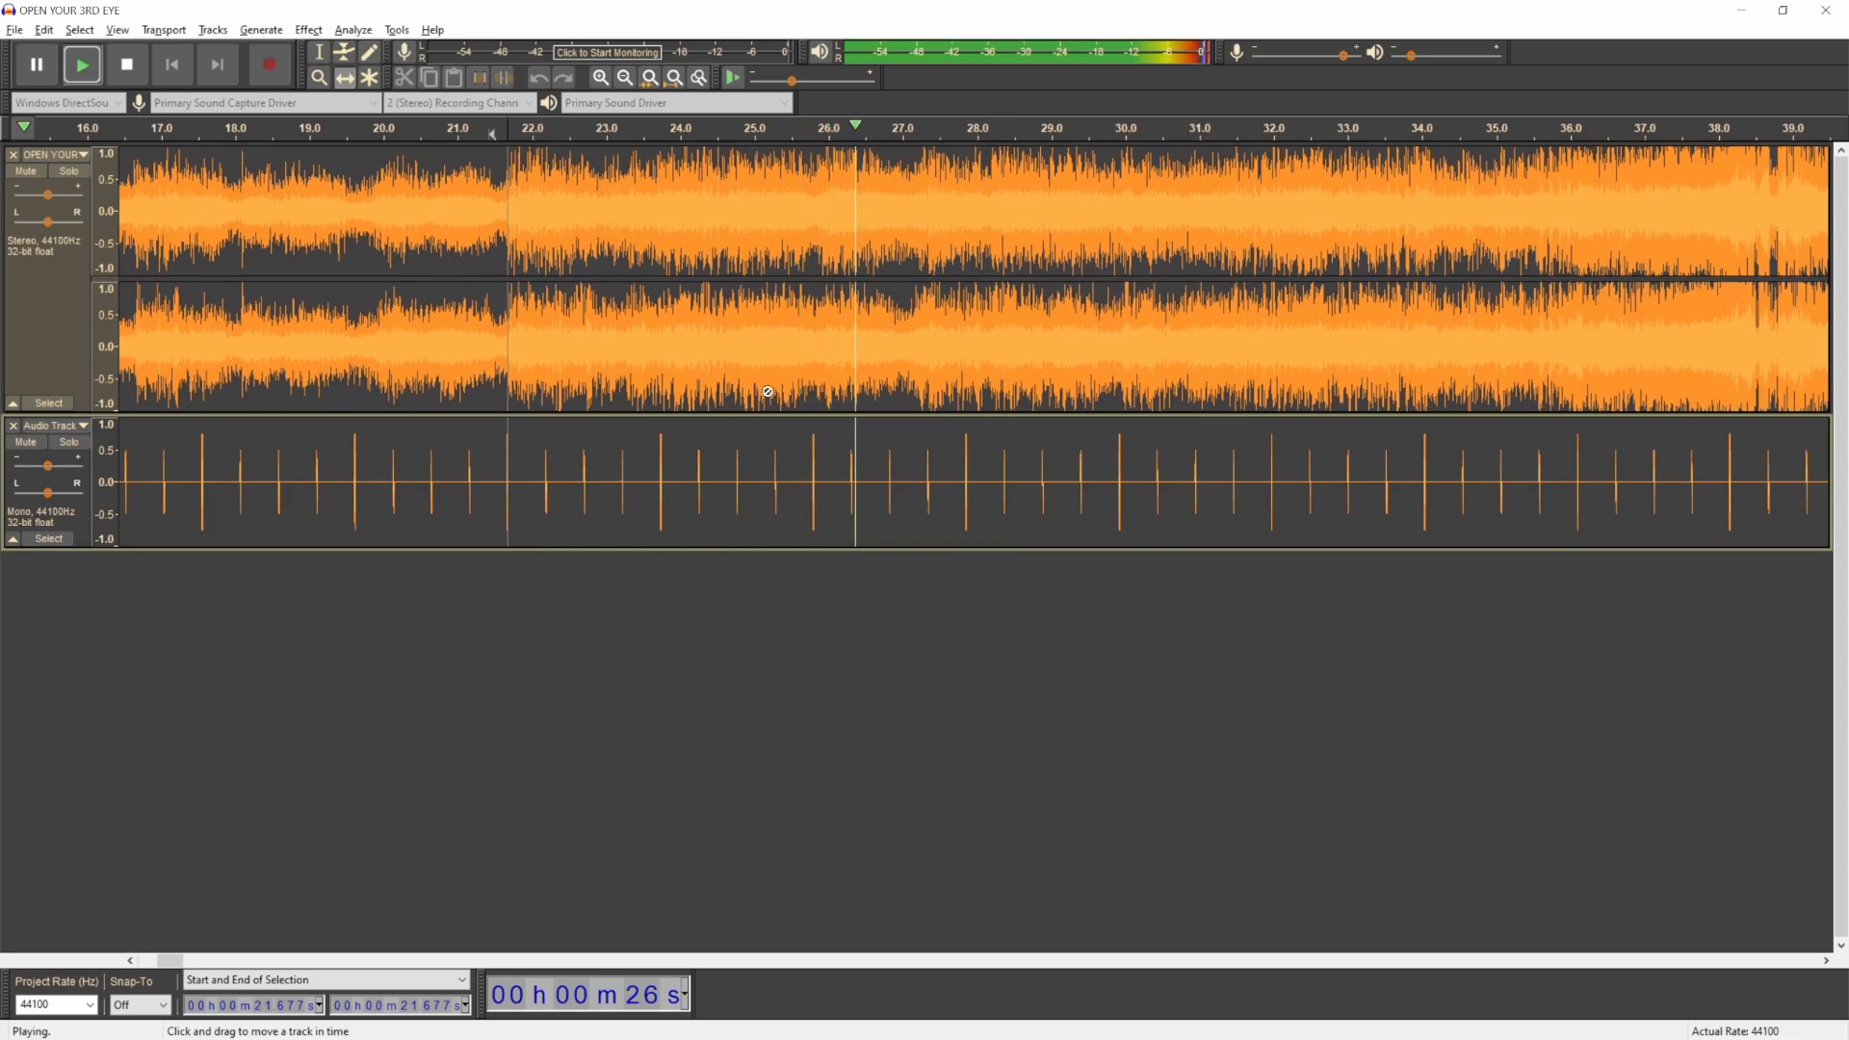
scroll(767, 391, down, 3)
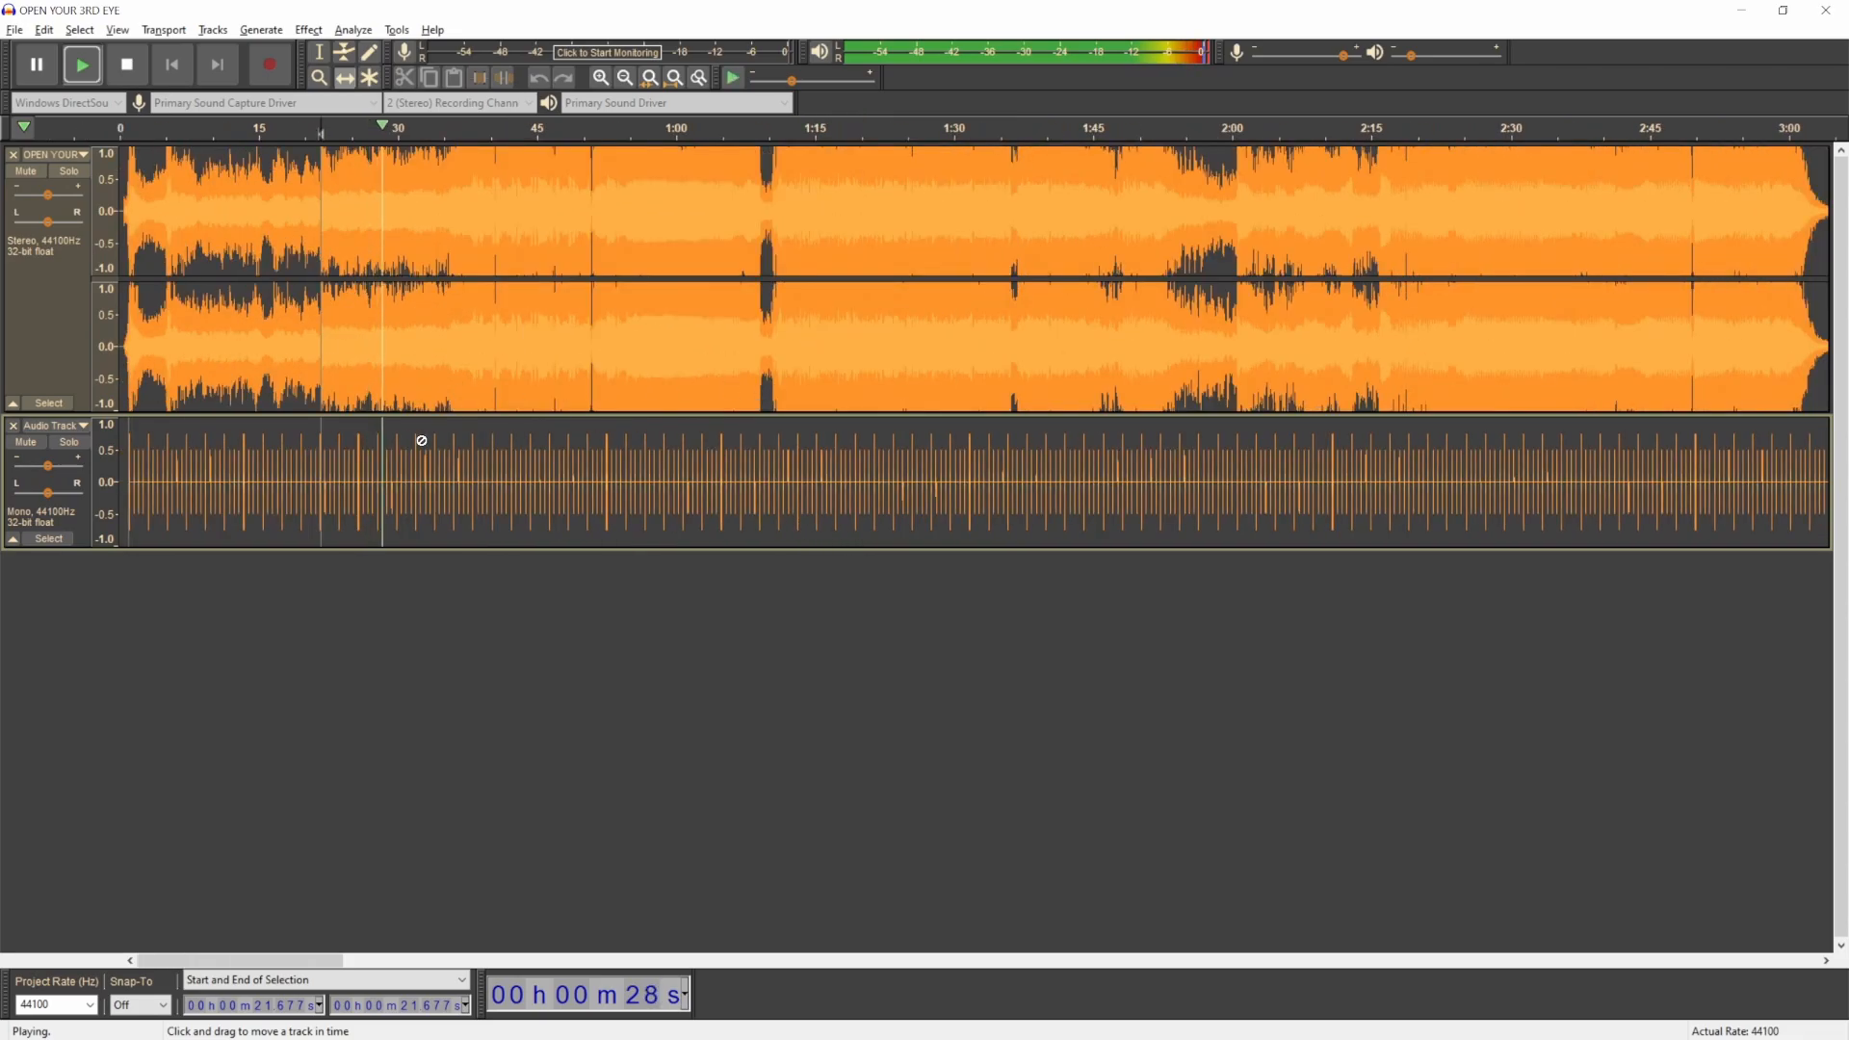
scroll(424, 485, up, 3)
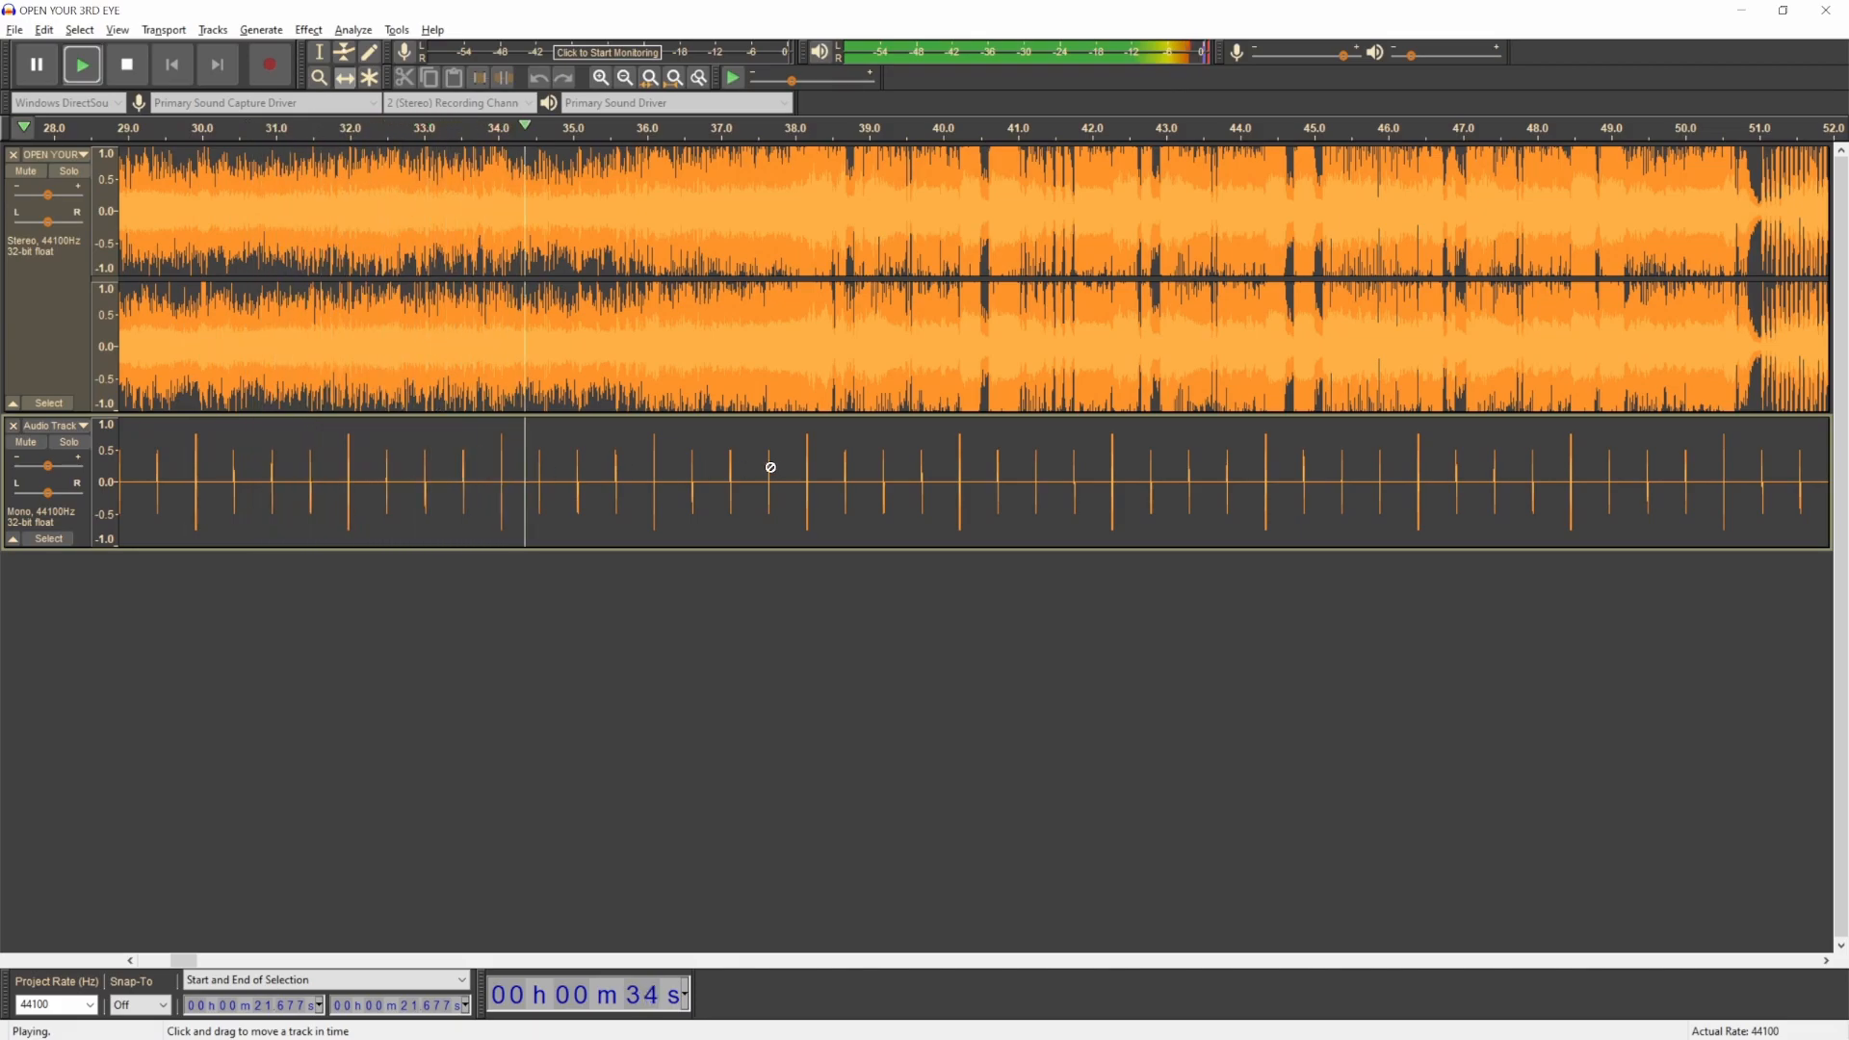
key(space)
scroll(797, 457, down, 1)
click(1275, 133)
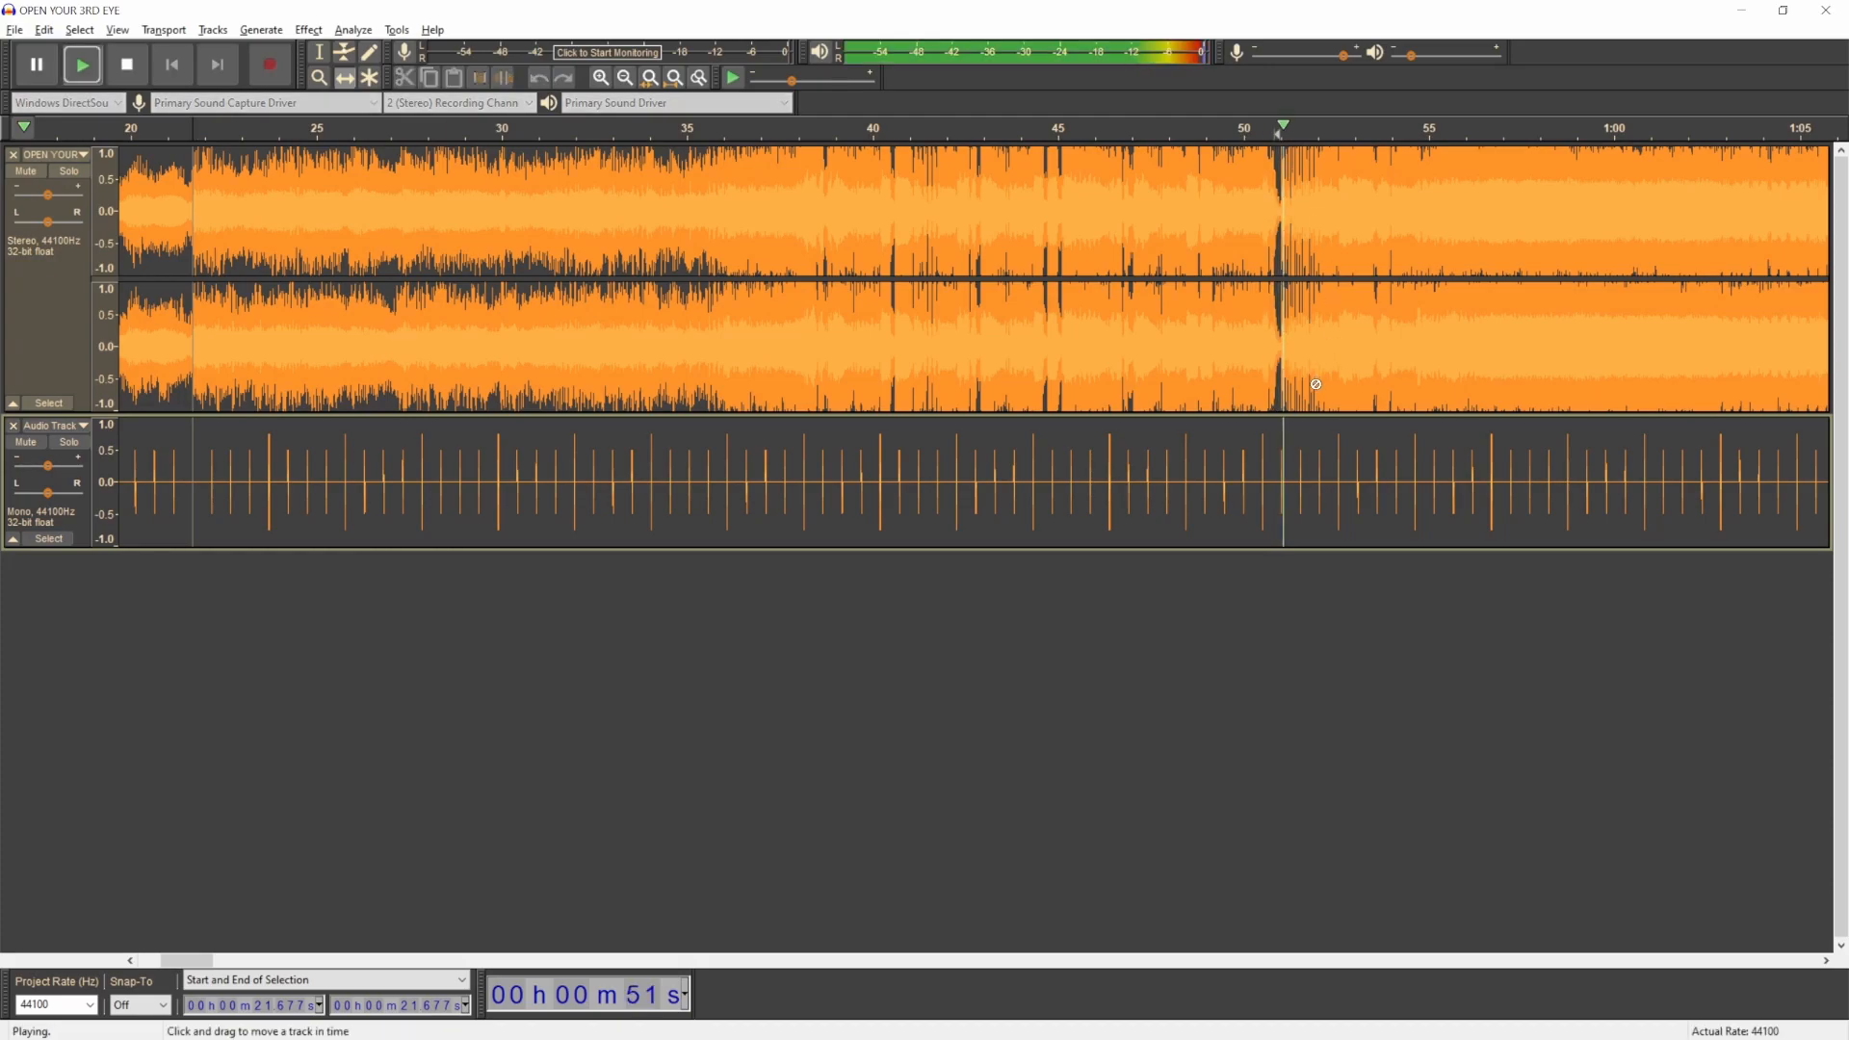
scroll(1279, 491, right, 1)
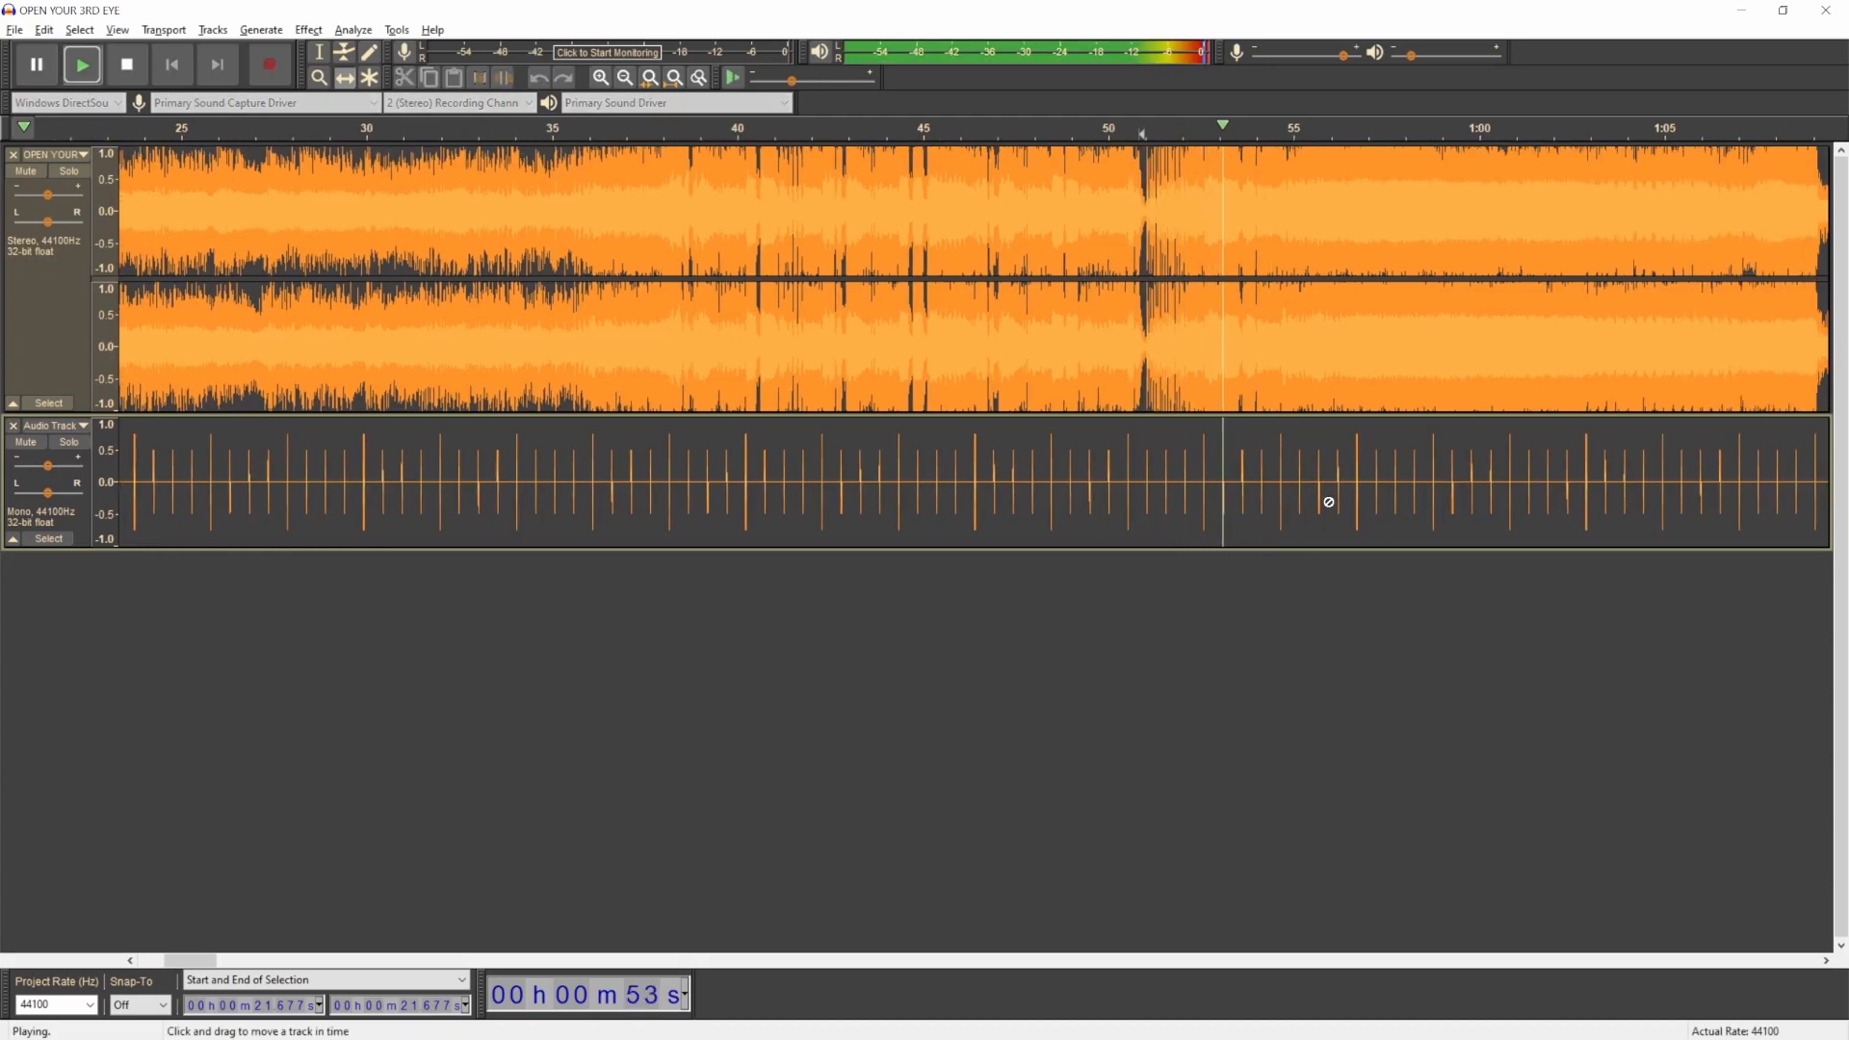
scroll(1307, 502, up, 3)
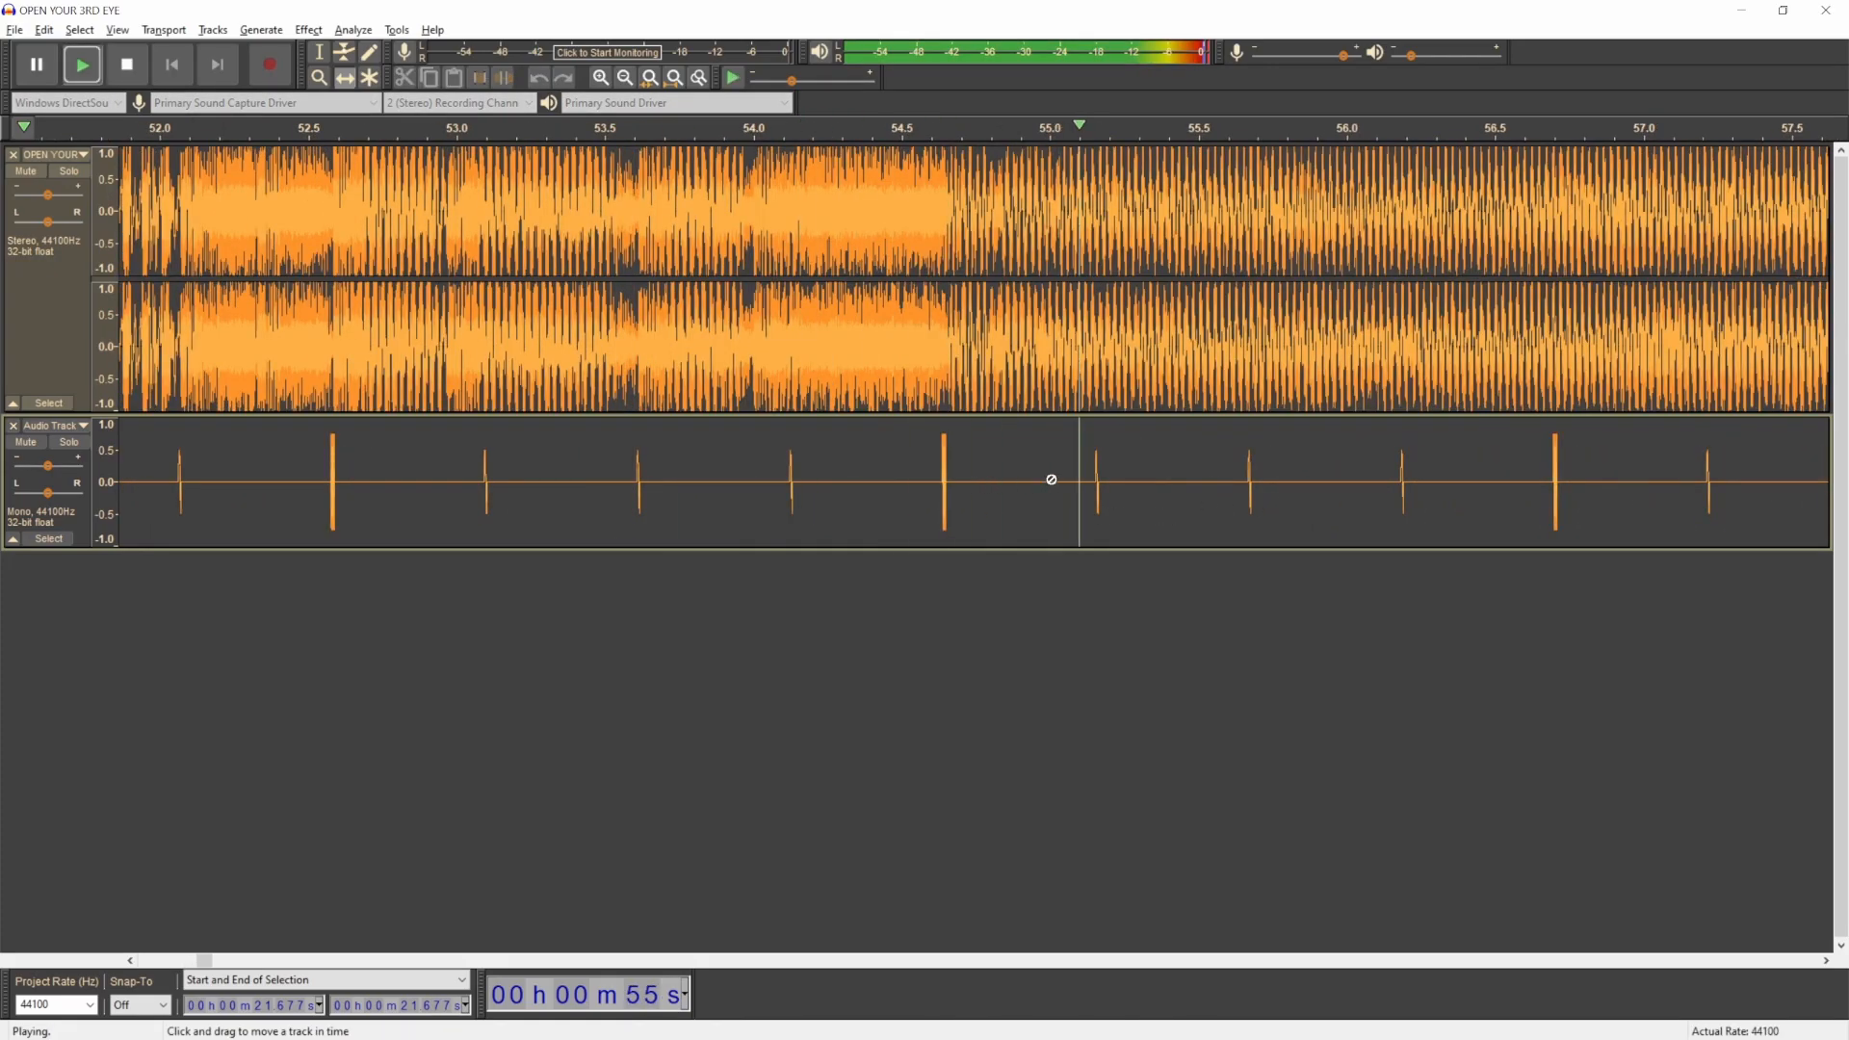
Step: Play the song with the rhythm track from about 1:10 to check the alignment around the quiet break
key(space)
scroll(1324, 485, down, 2)
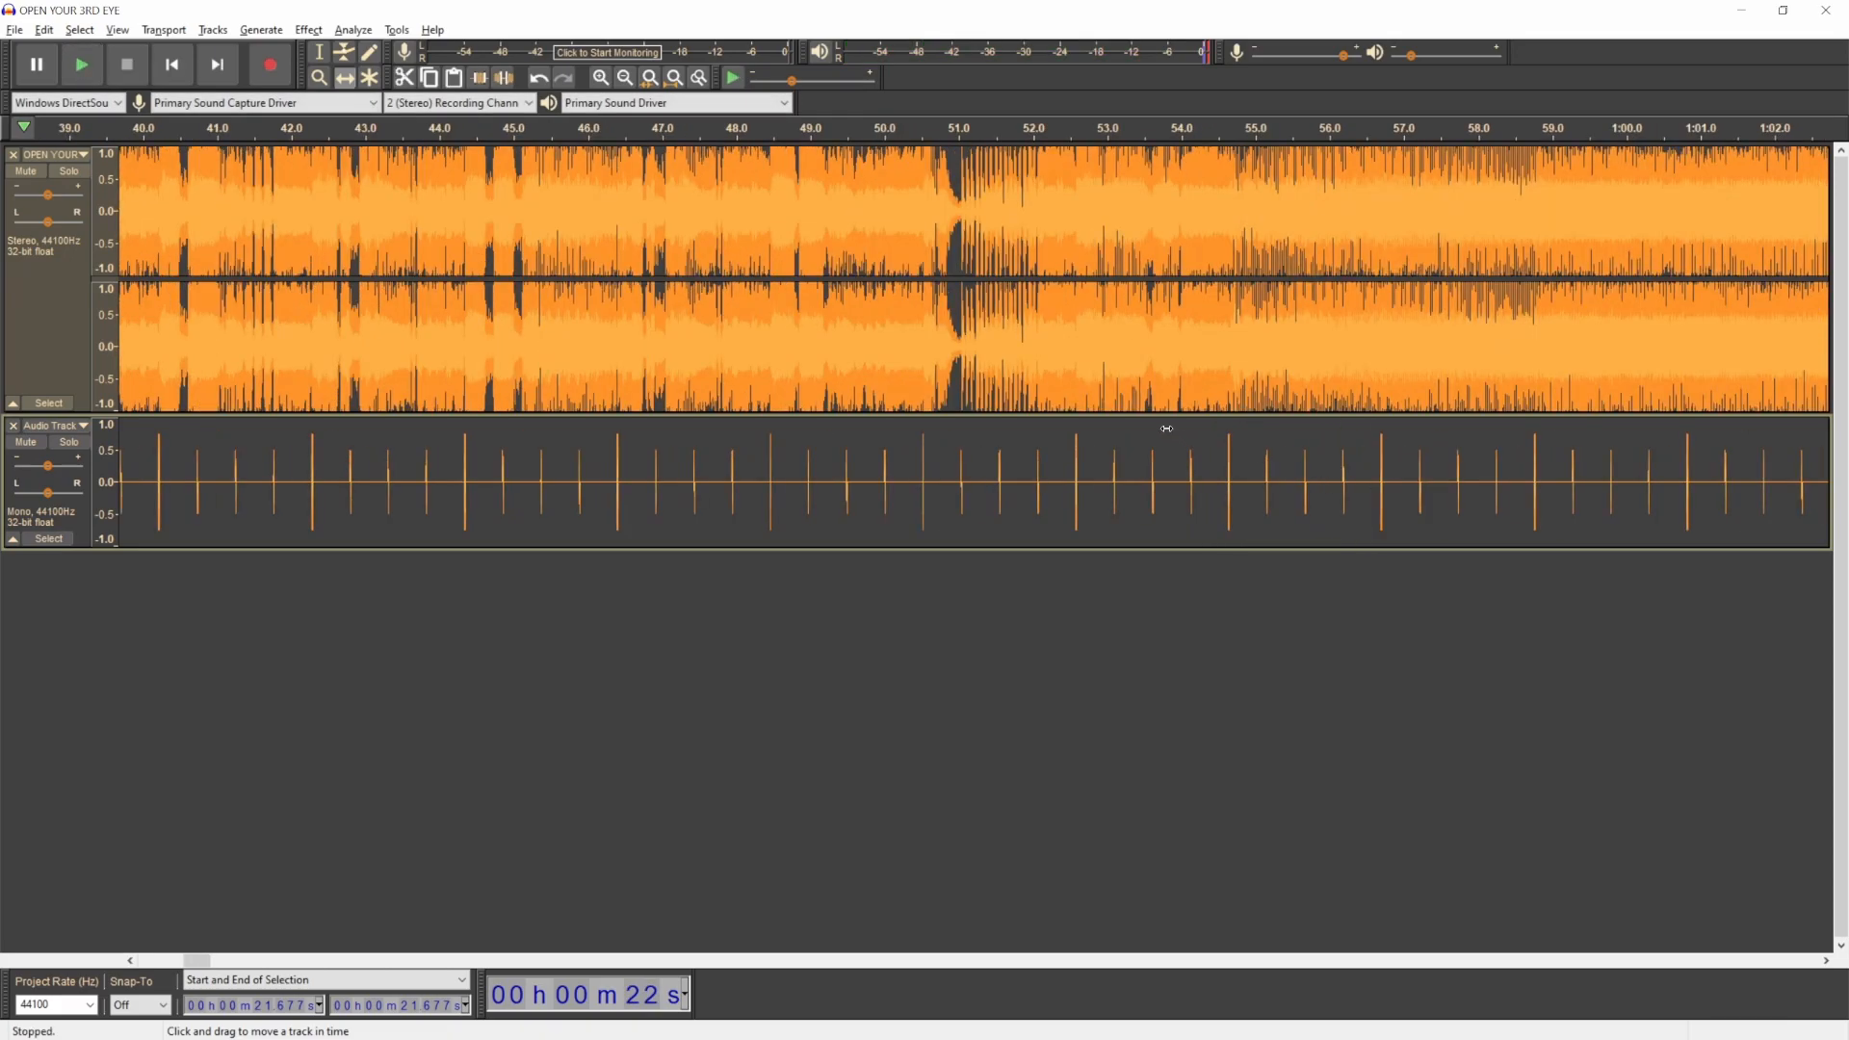
scroll(1145, 424, right, 5)
click(1297, 135)
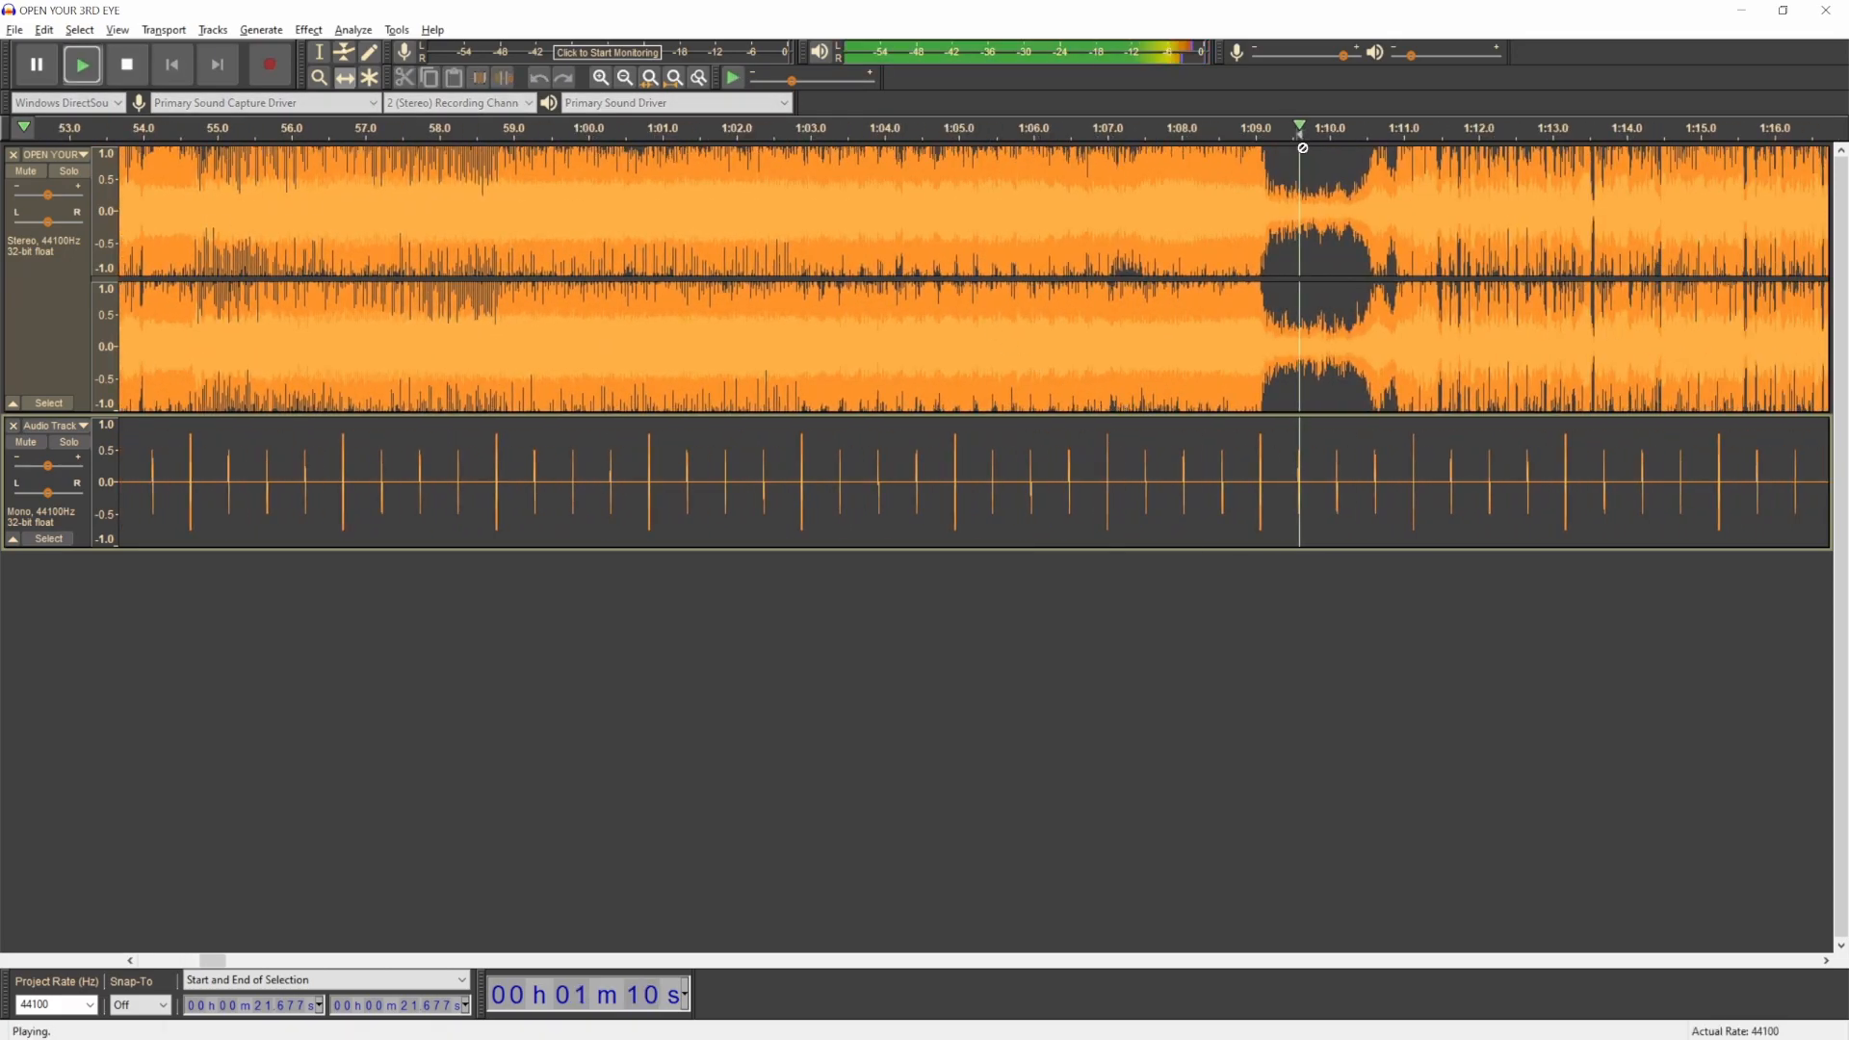
scroll(1179, 495, right, 1)
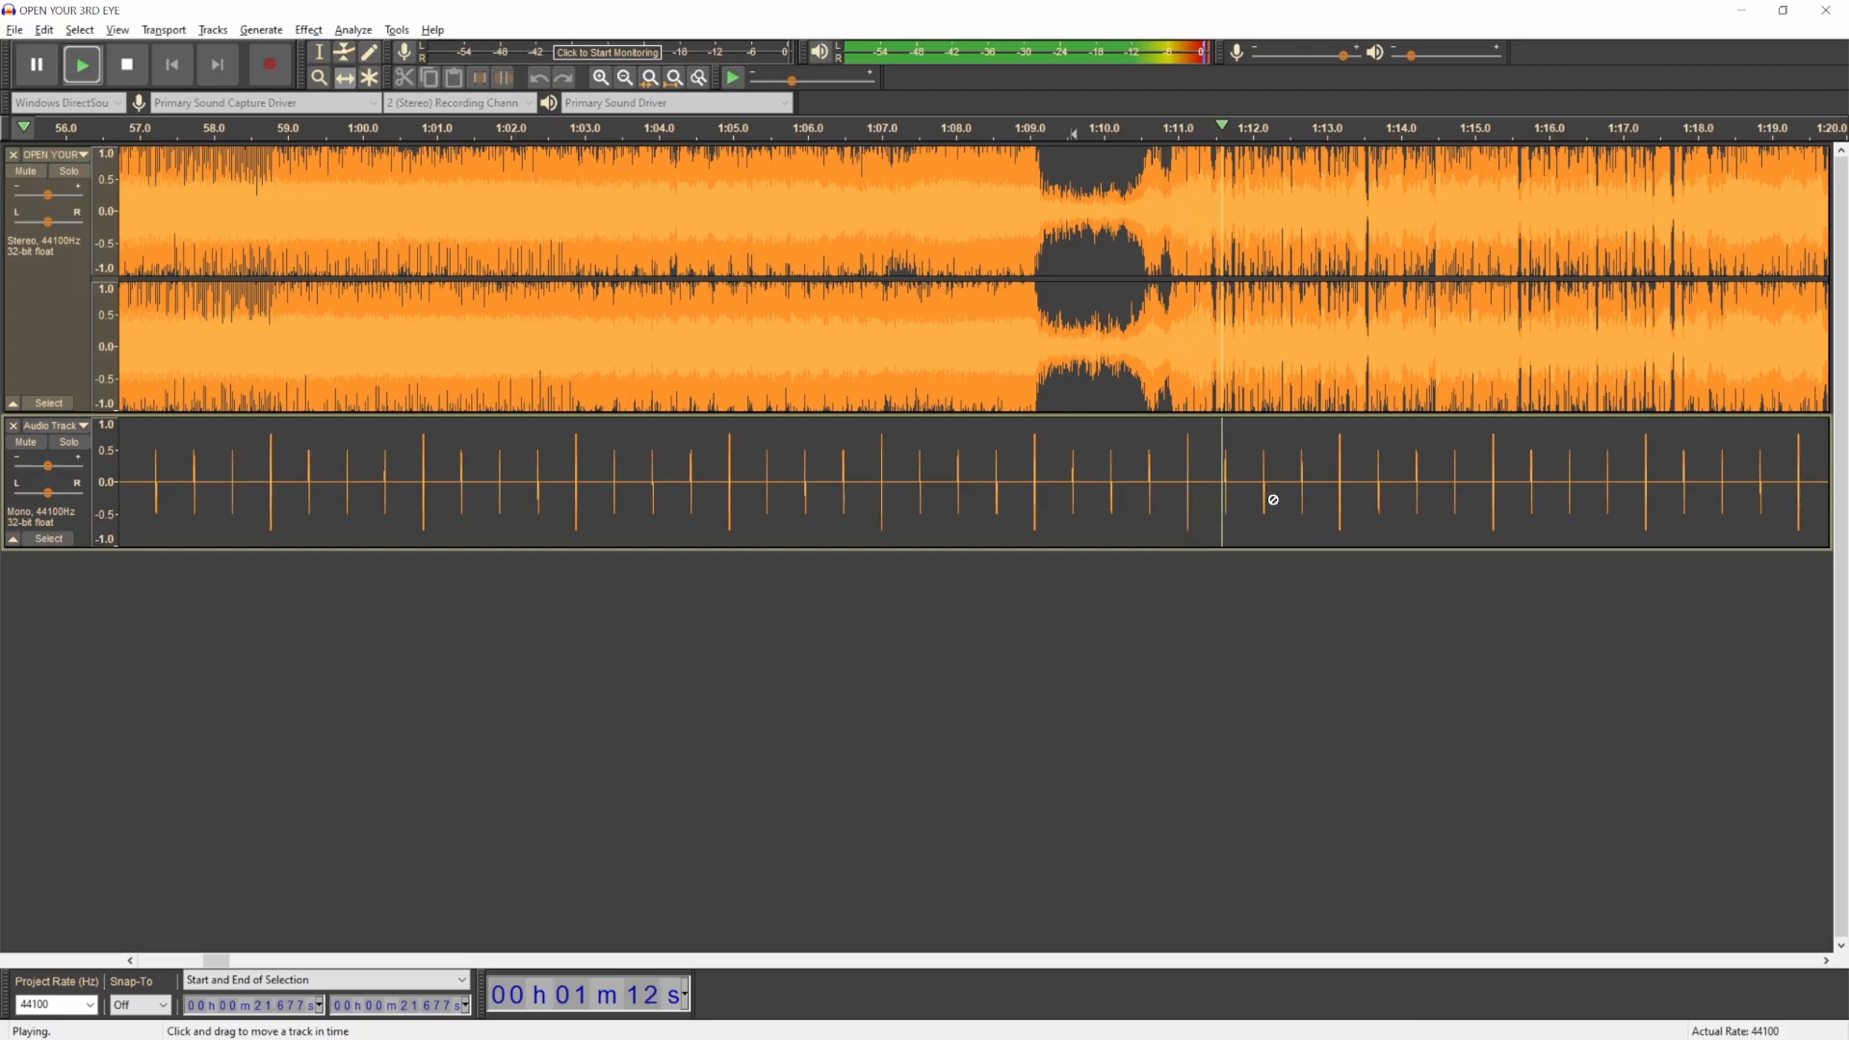
scroll(1338, 511, up, 3)
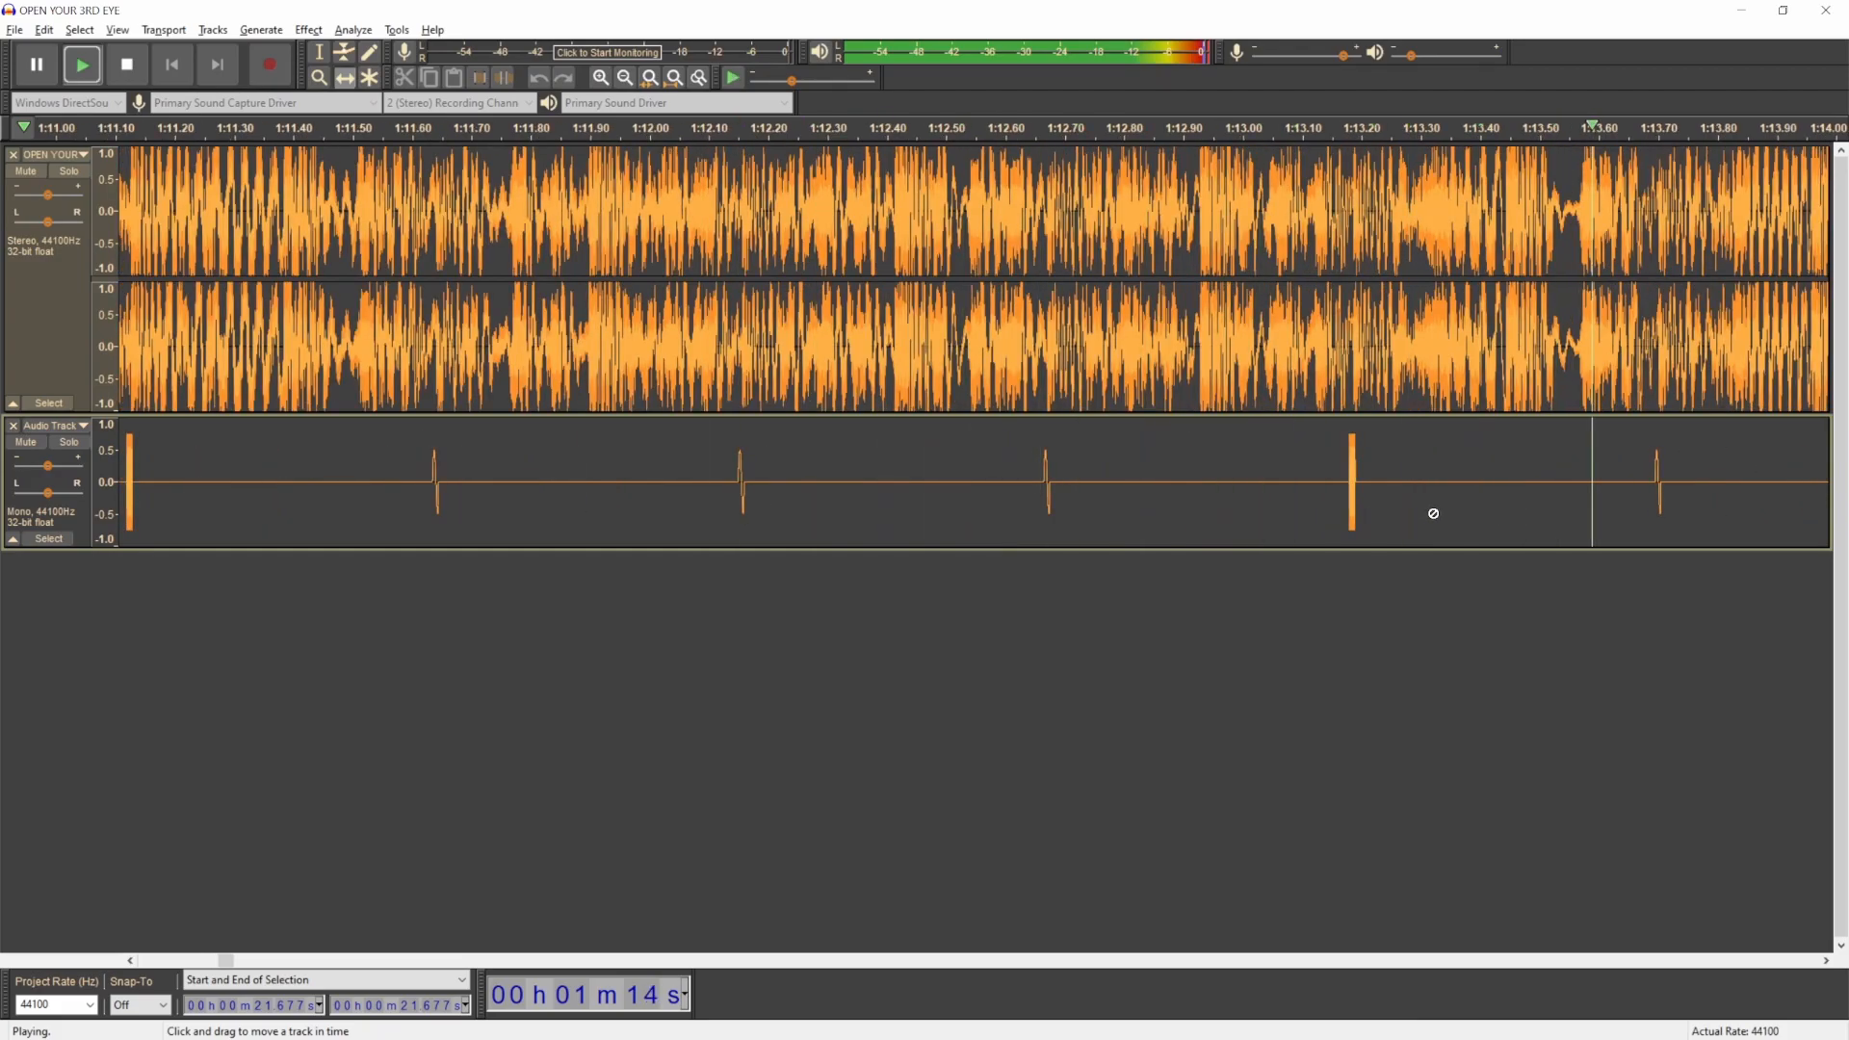
scroll(1433, 513, down, 2)
scroll(1433, 513, down, 1)
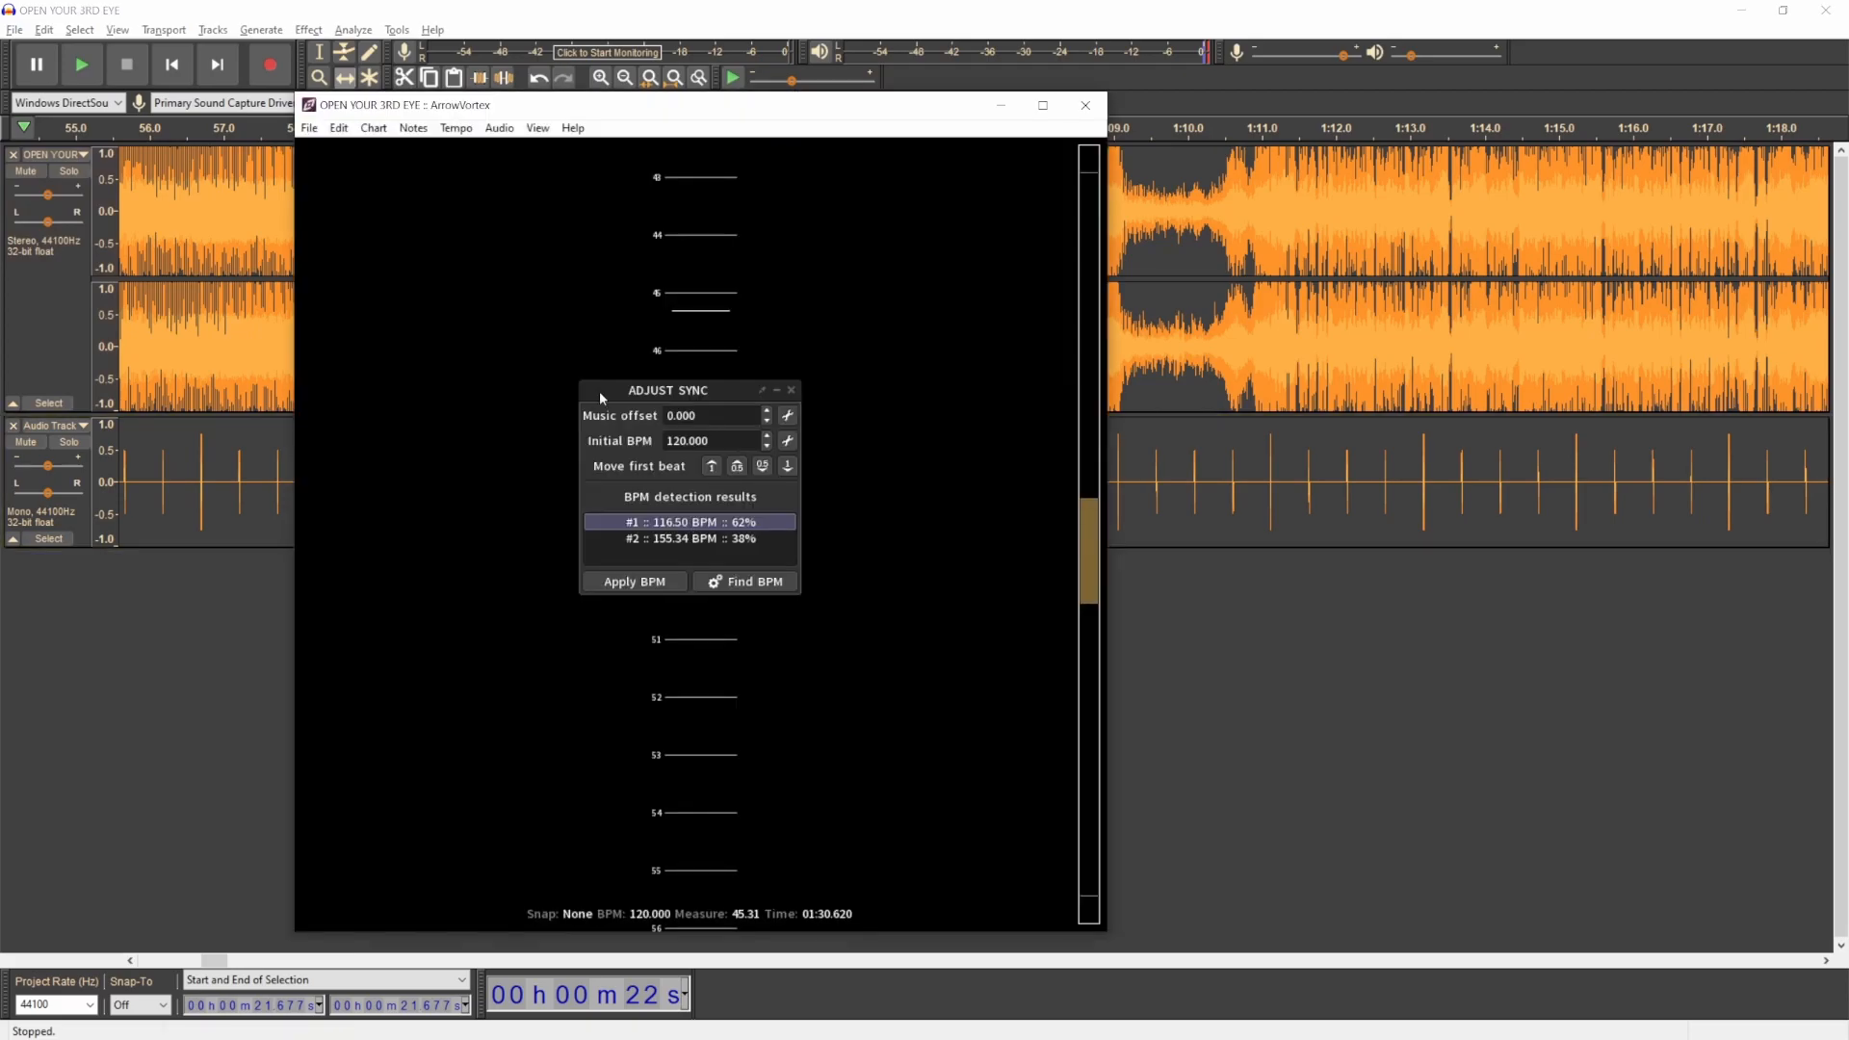
Step: Open the audio file Extra Credit on The Extratone Test! VICTORY ROYALE!!! in ArrowVortex
click(309, 128)
click(311, 152)
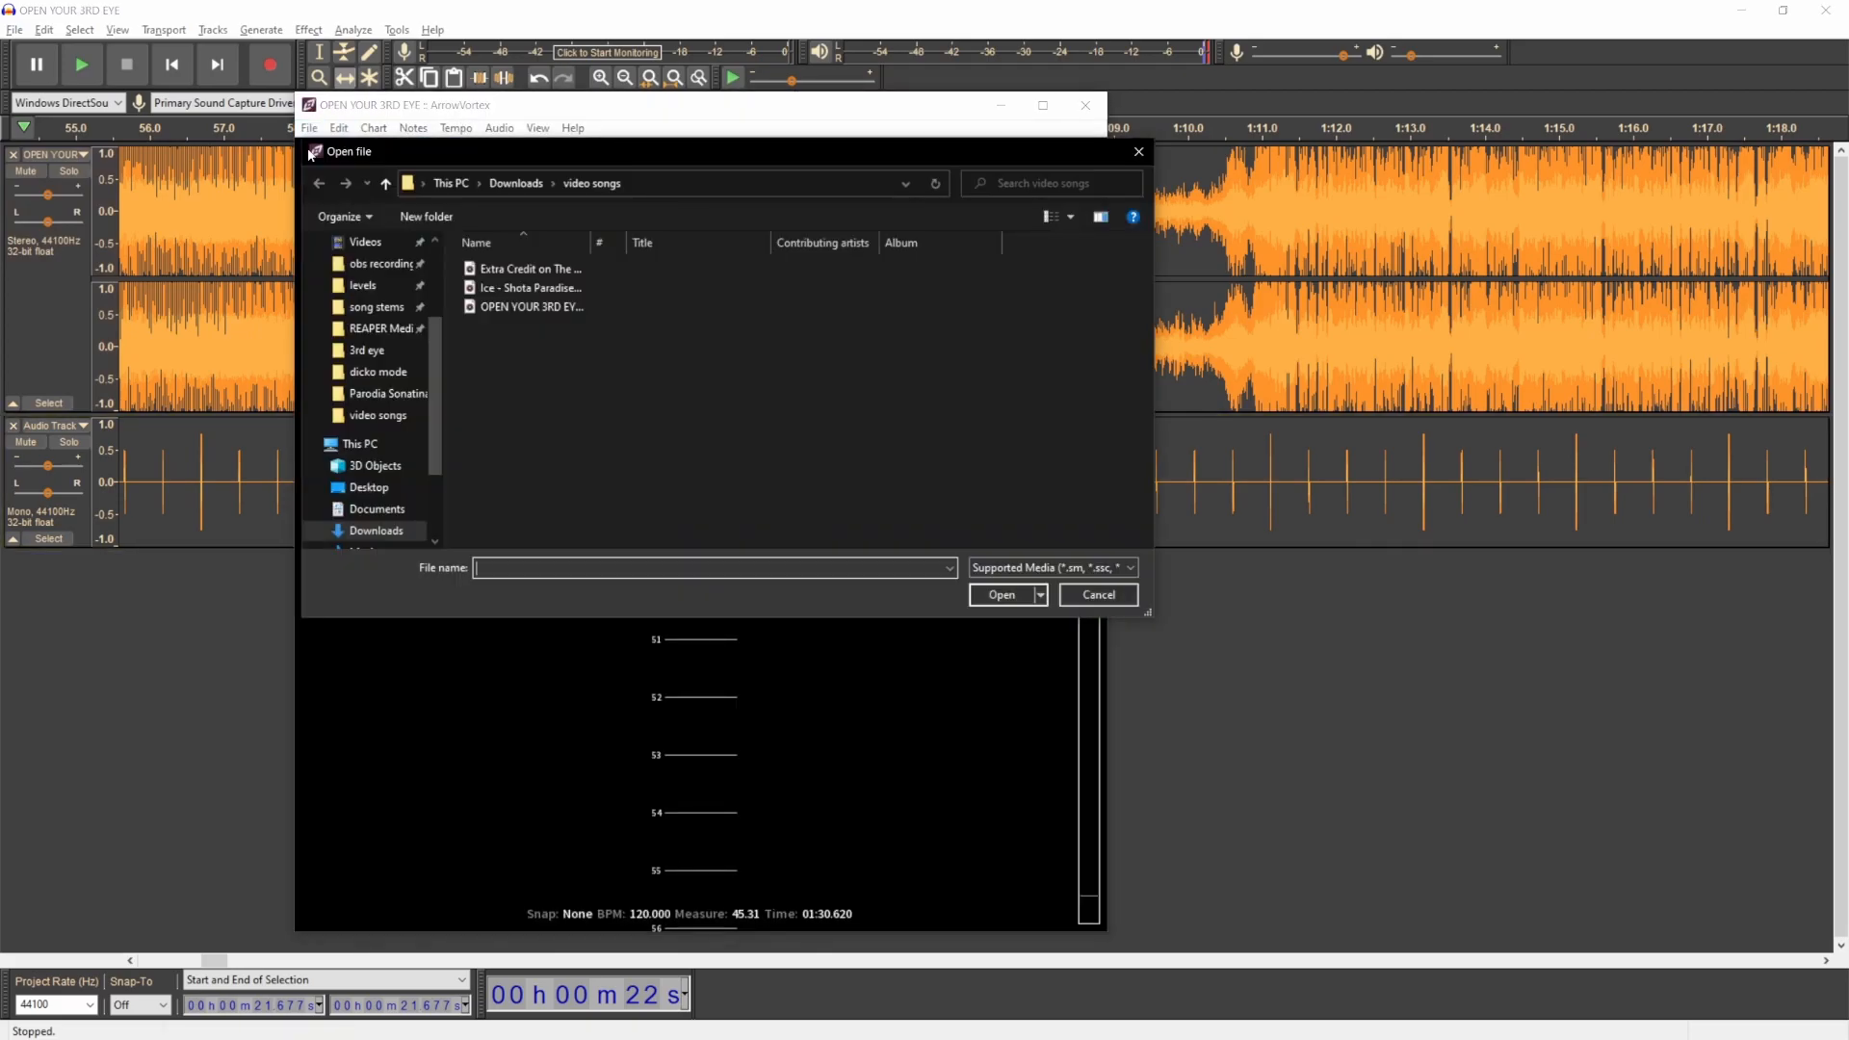
double_click(552, 269)
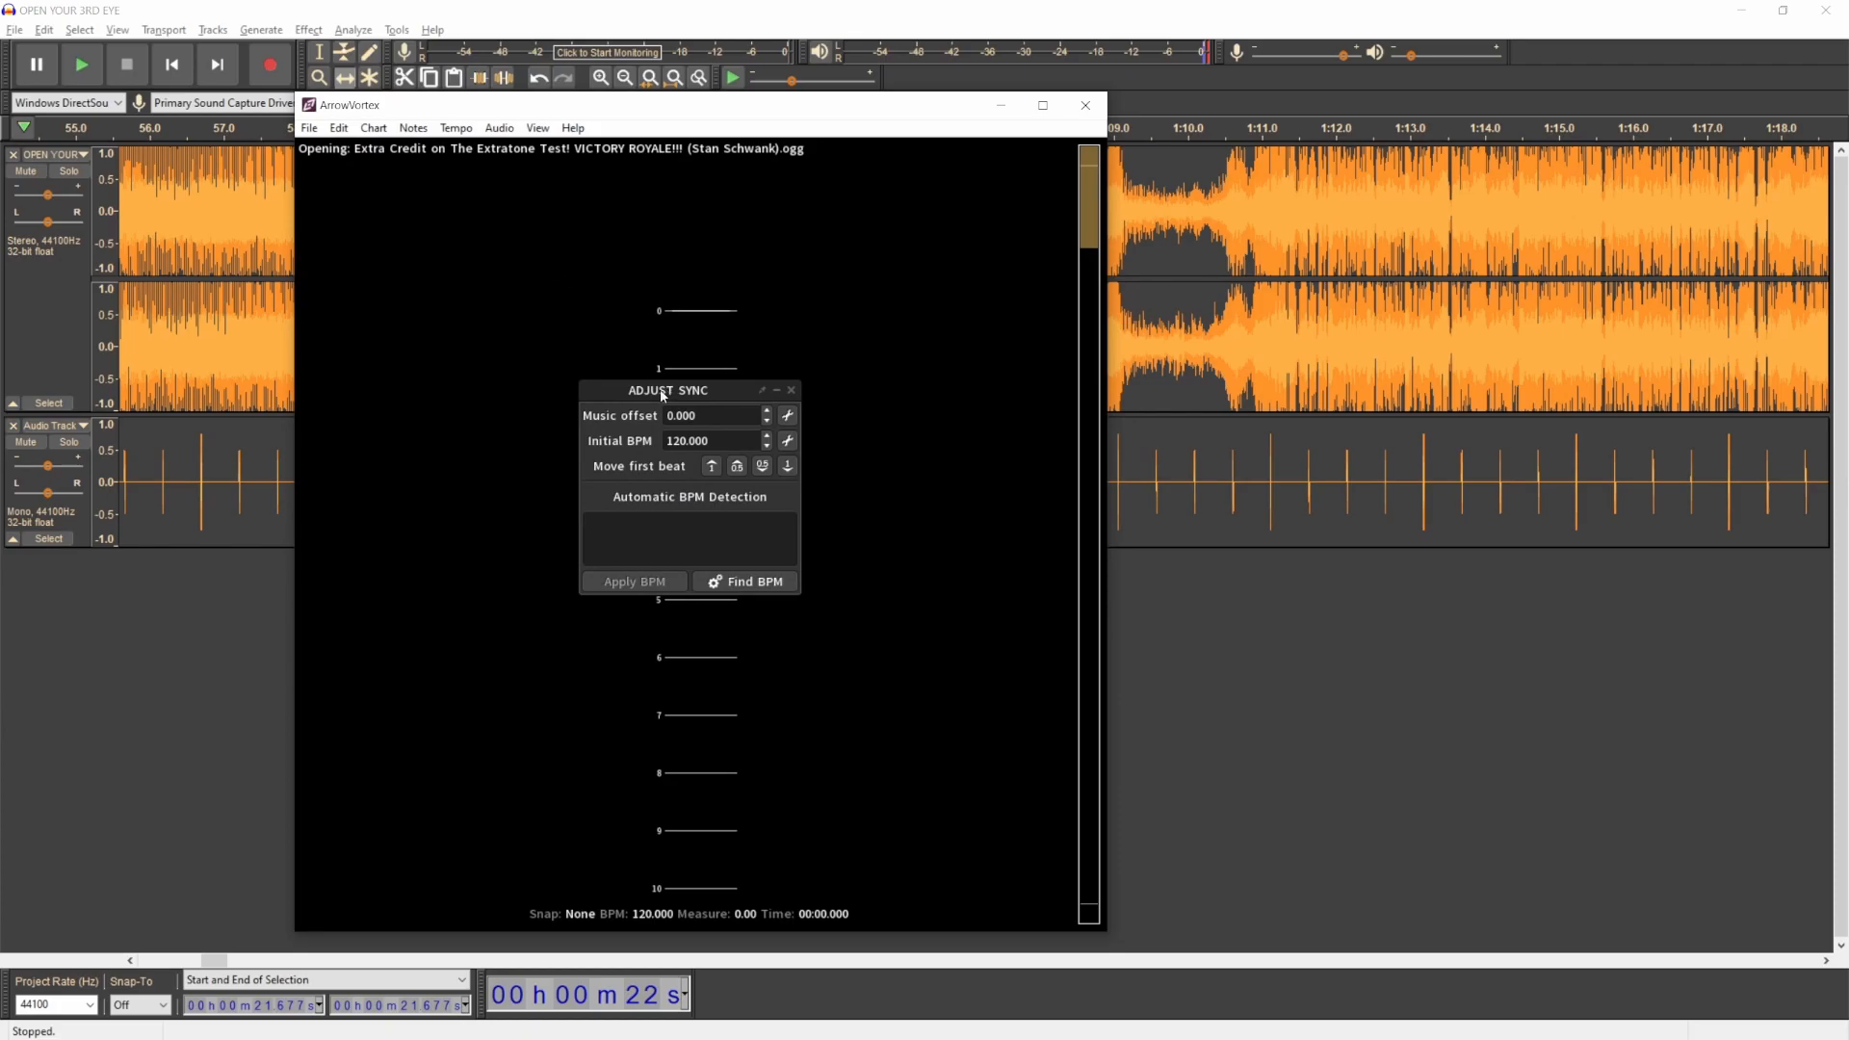
Step: Reopen the Adjust Sync window and run BPM detection on the Extra Credit song
click(790, 391)
click(455, 127)
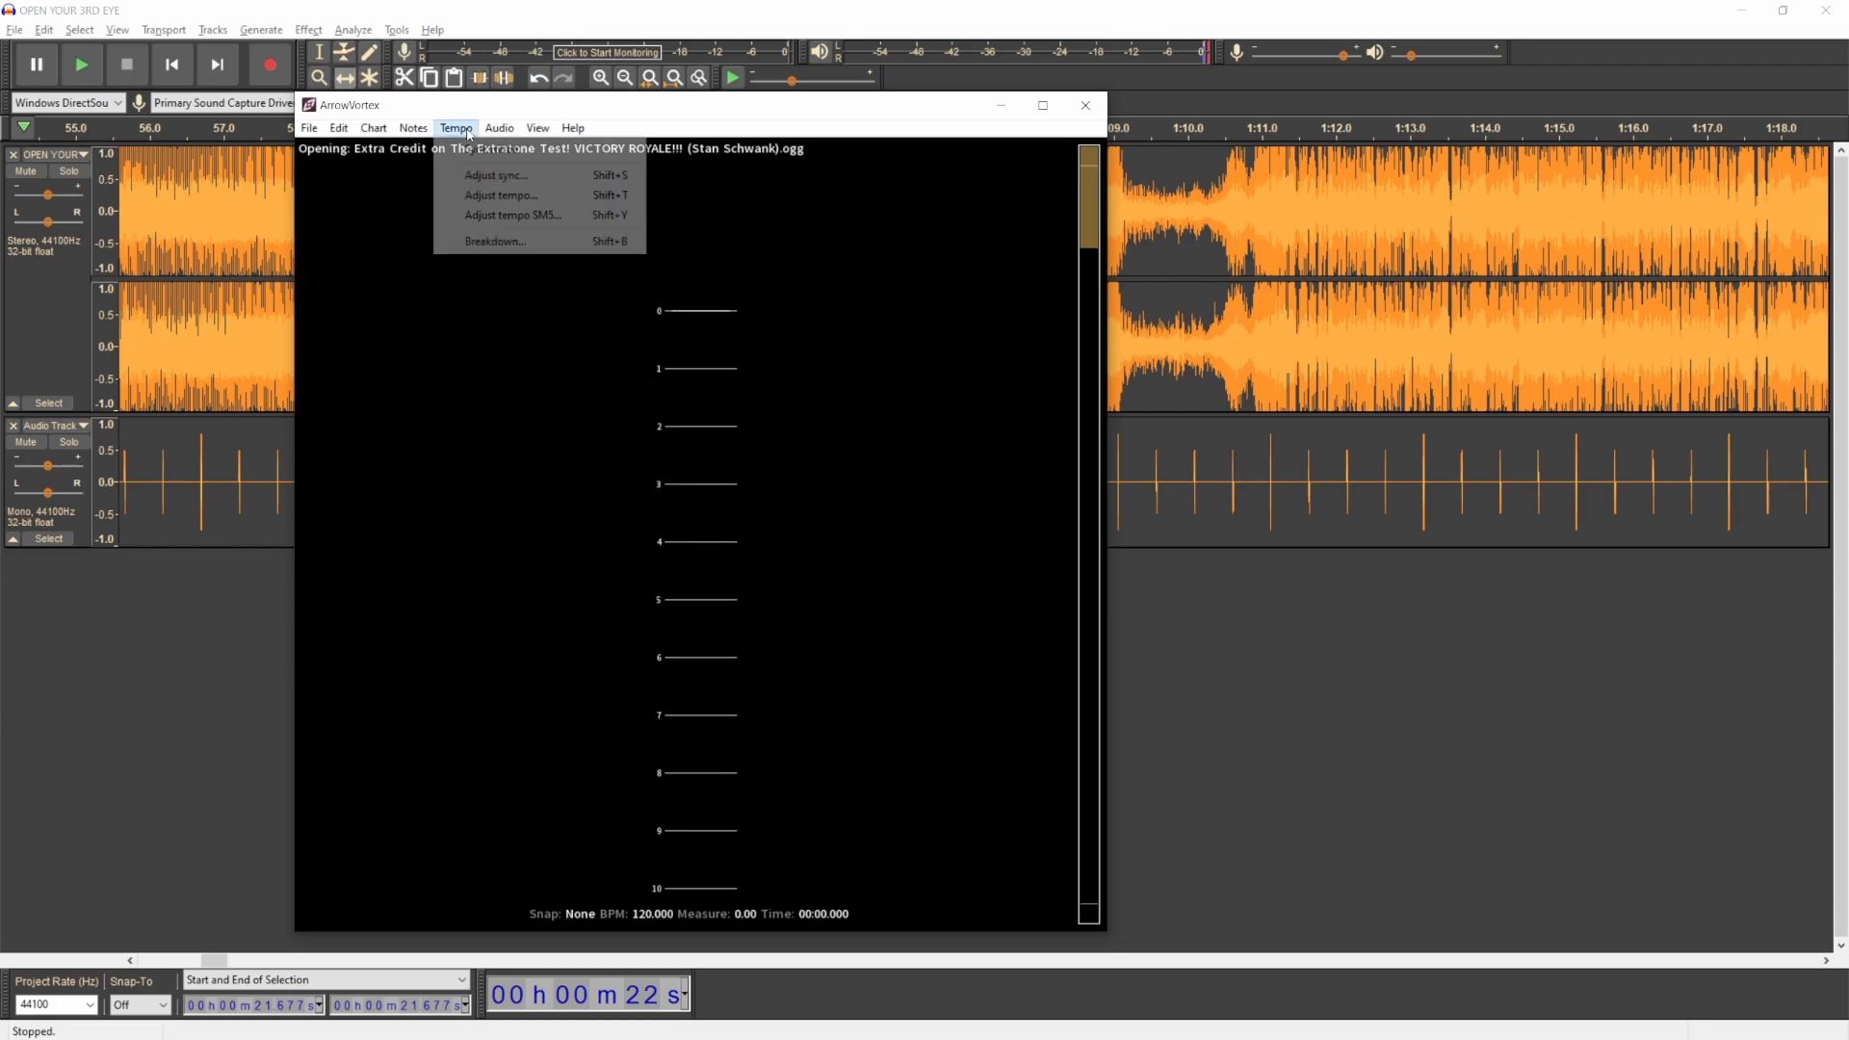
click(481, 177)
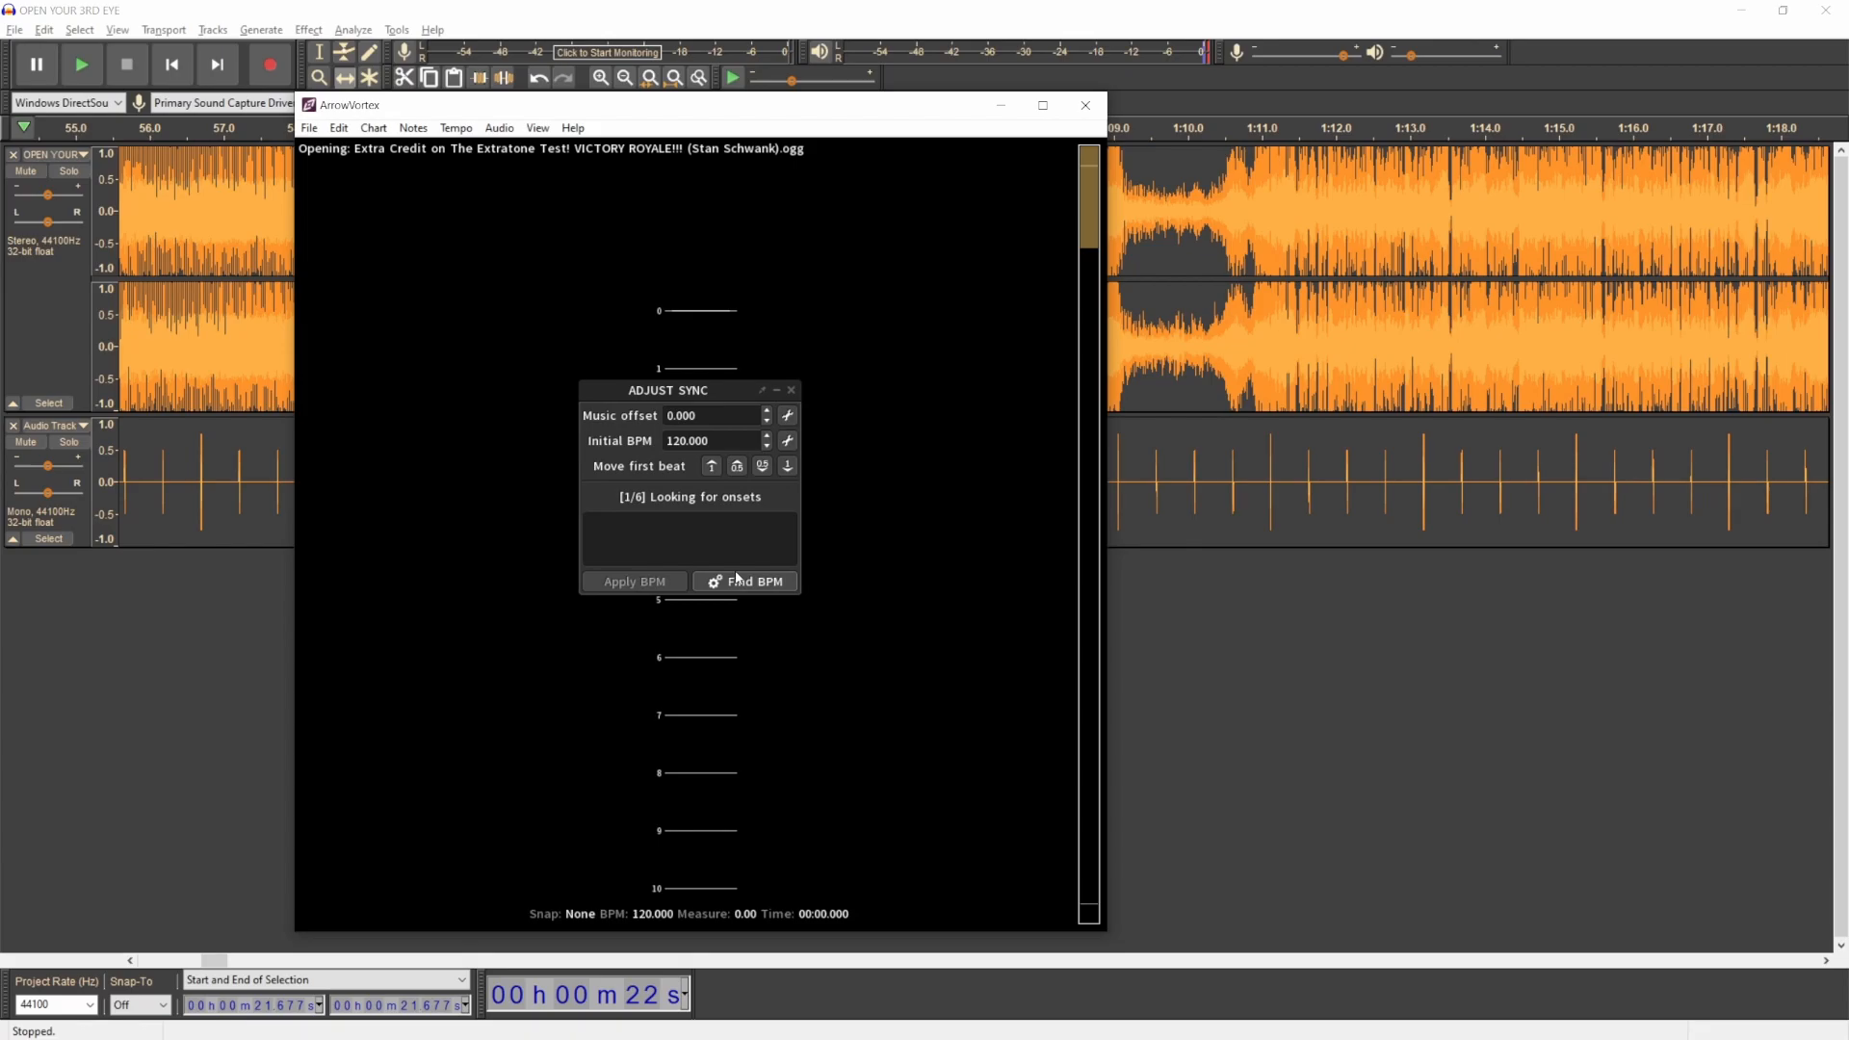
scroll(787, 556, down, 2)
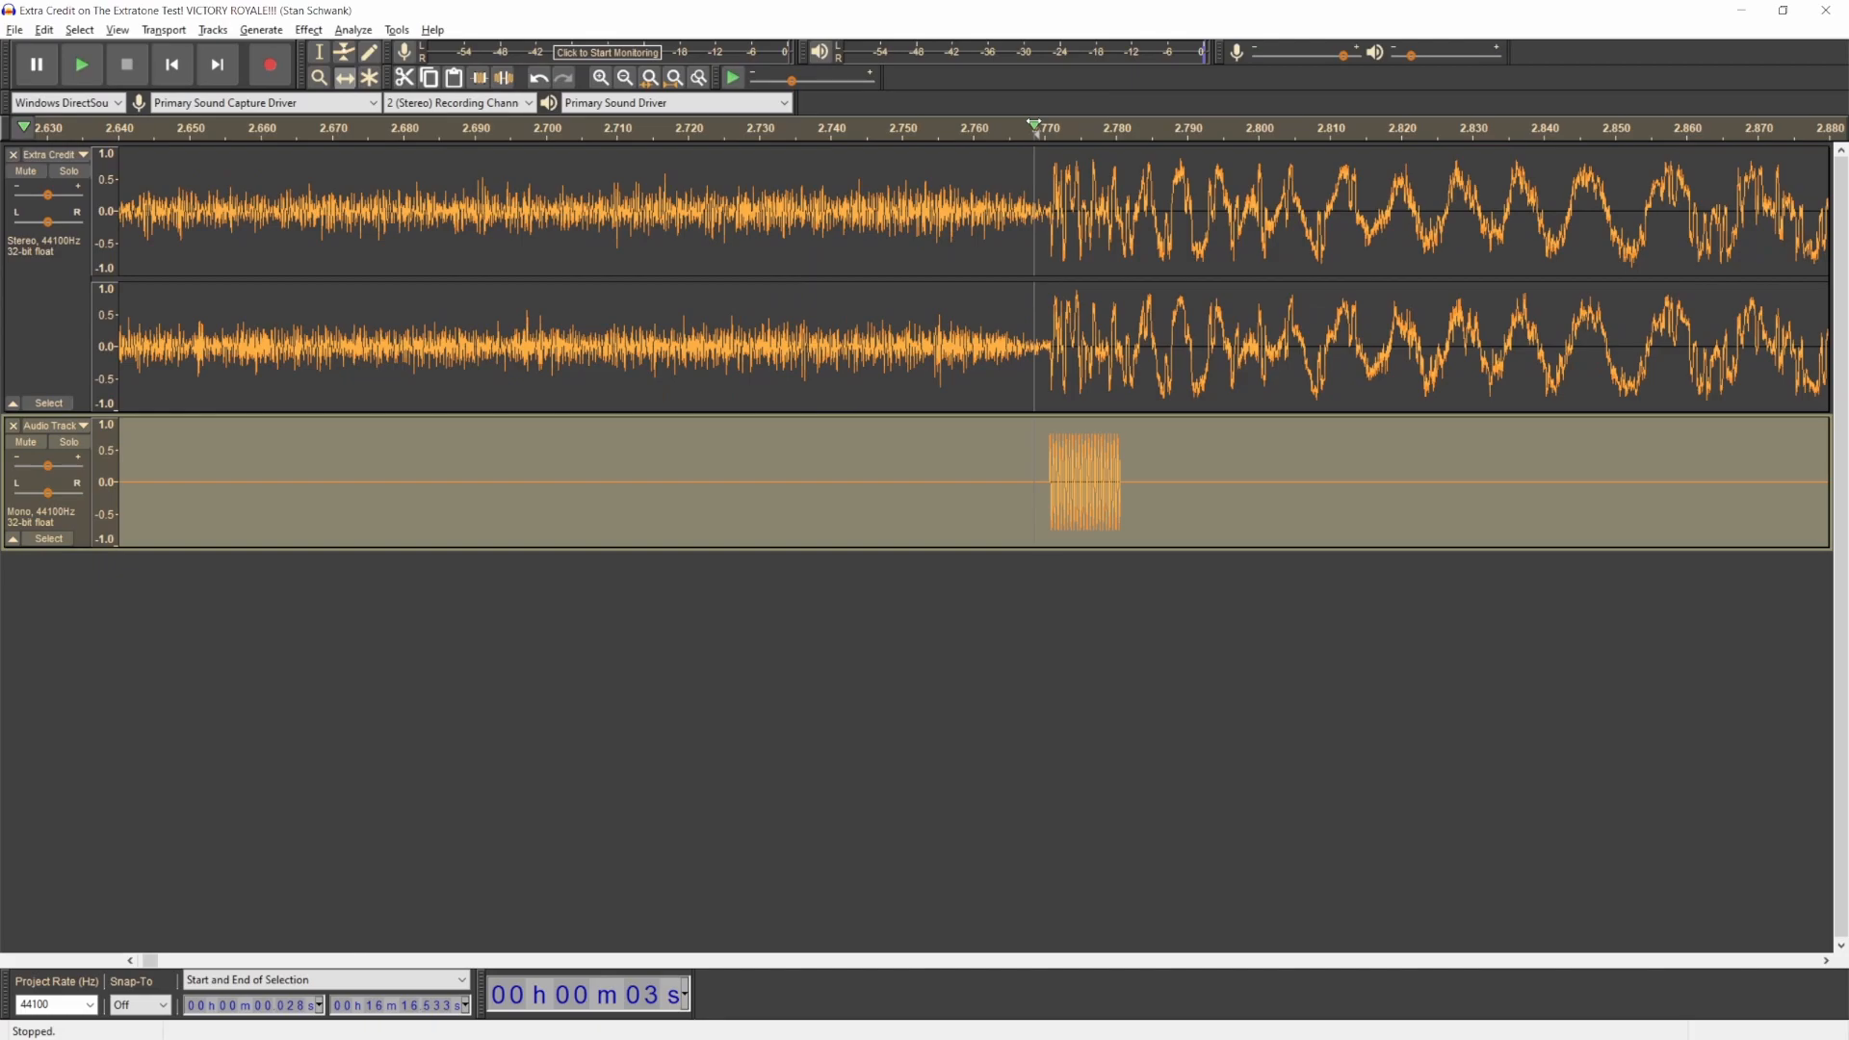
Step: Raise the rhythm track's gain in Audacity and check the Extra Credit song against it from about 2.77 s
drag(47, 465, 58, 465)
scroll(760, 470, down, 2)
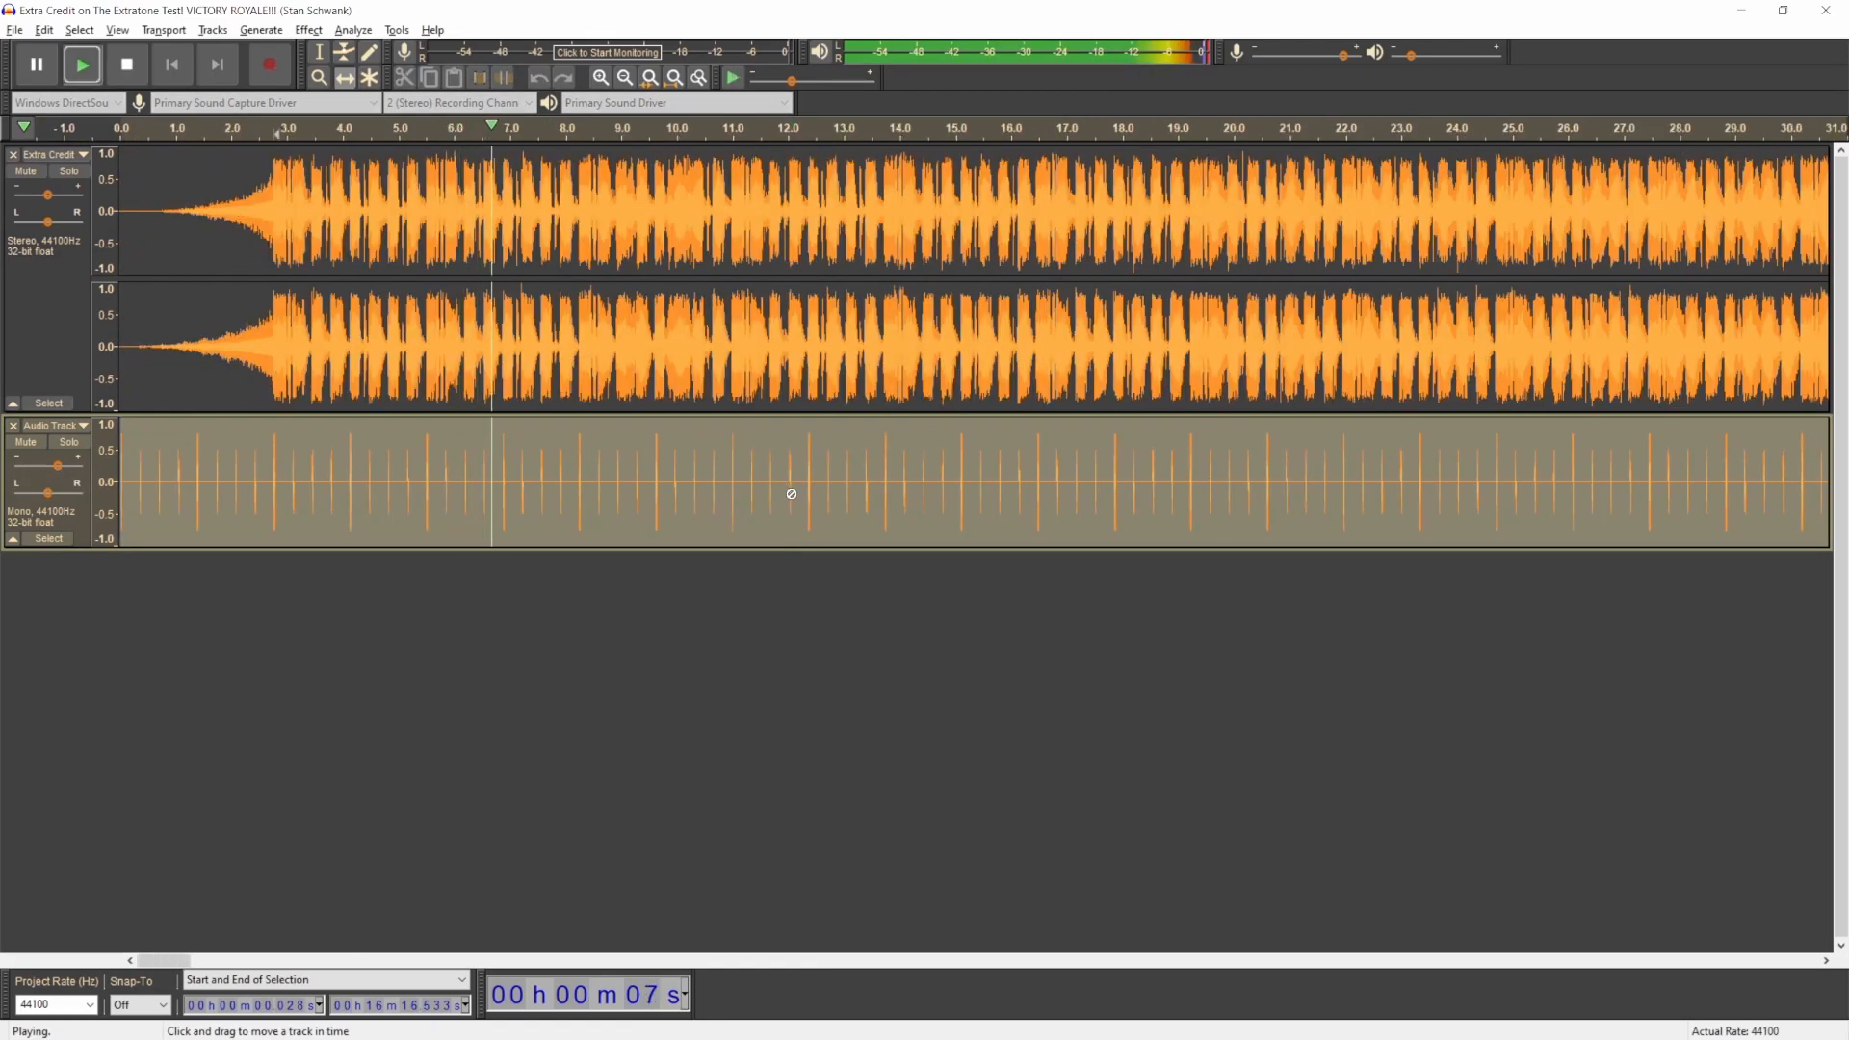
scroll(789, 487, right, 3)
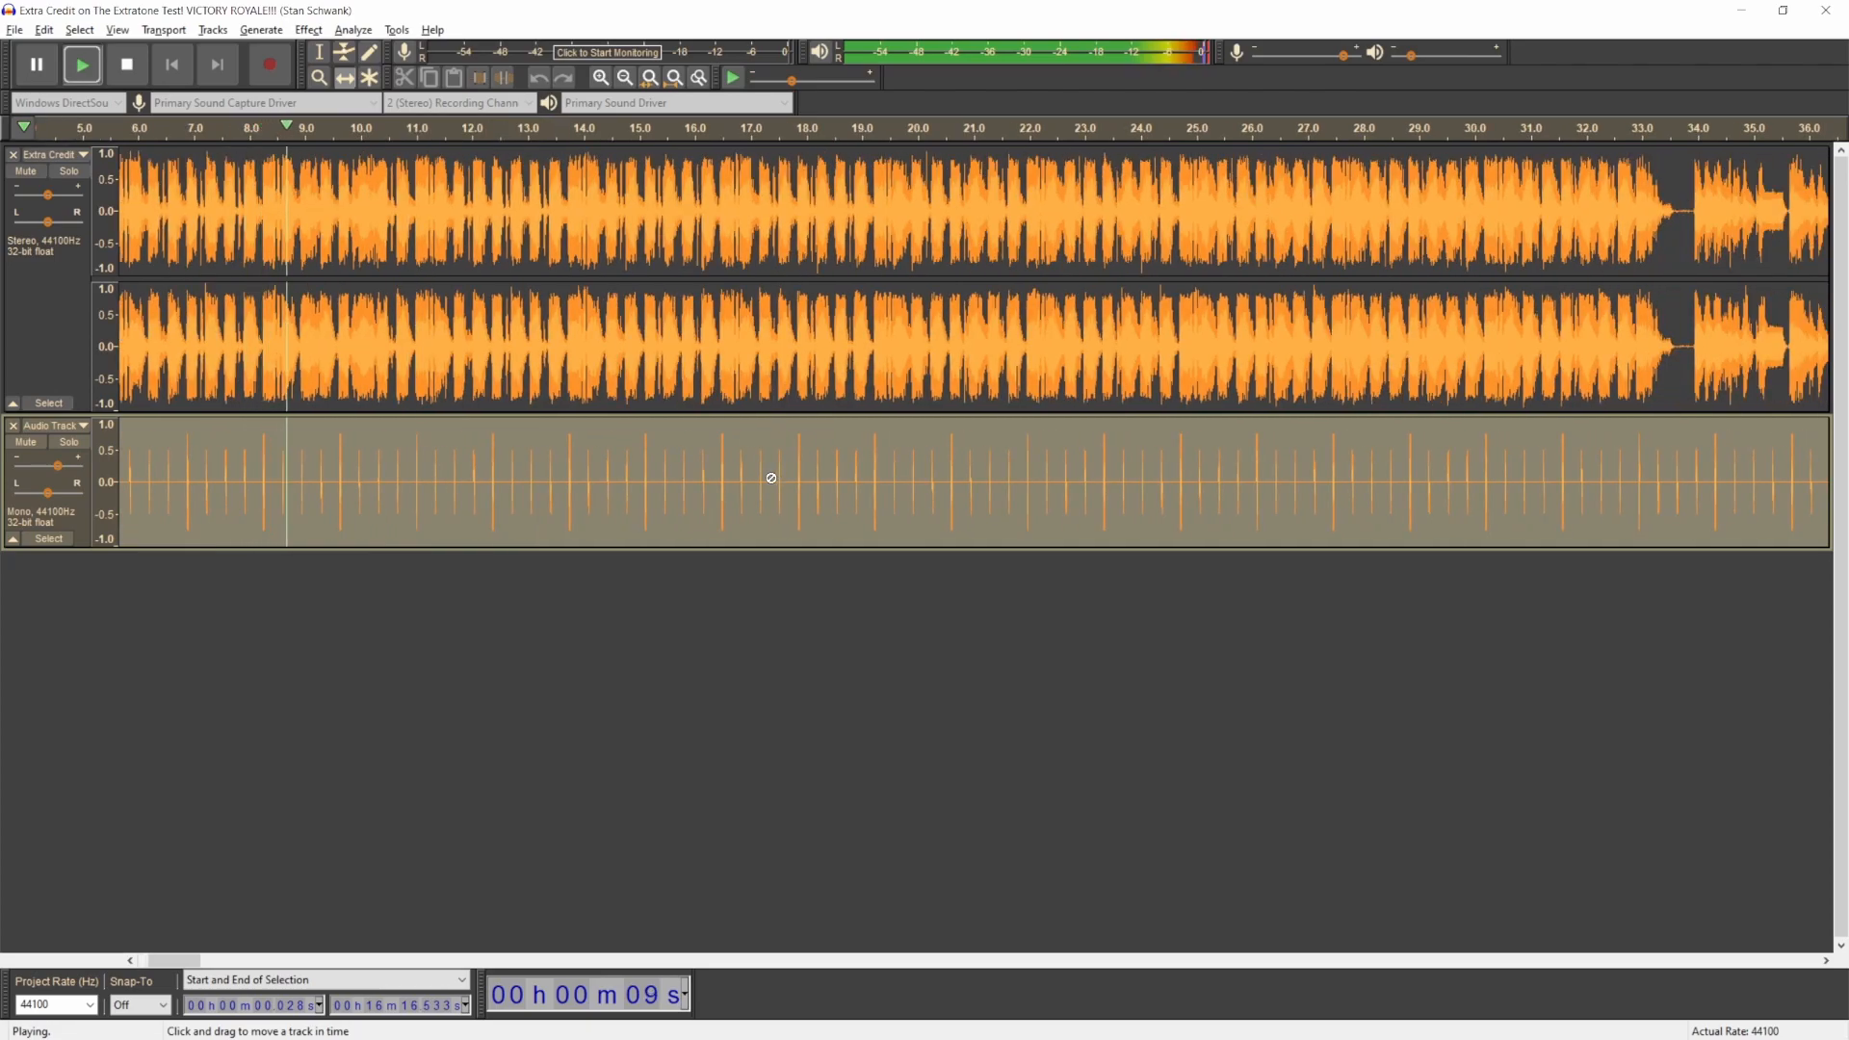
scroll(771, 478, down, 3)
key(space)
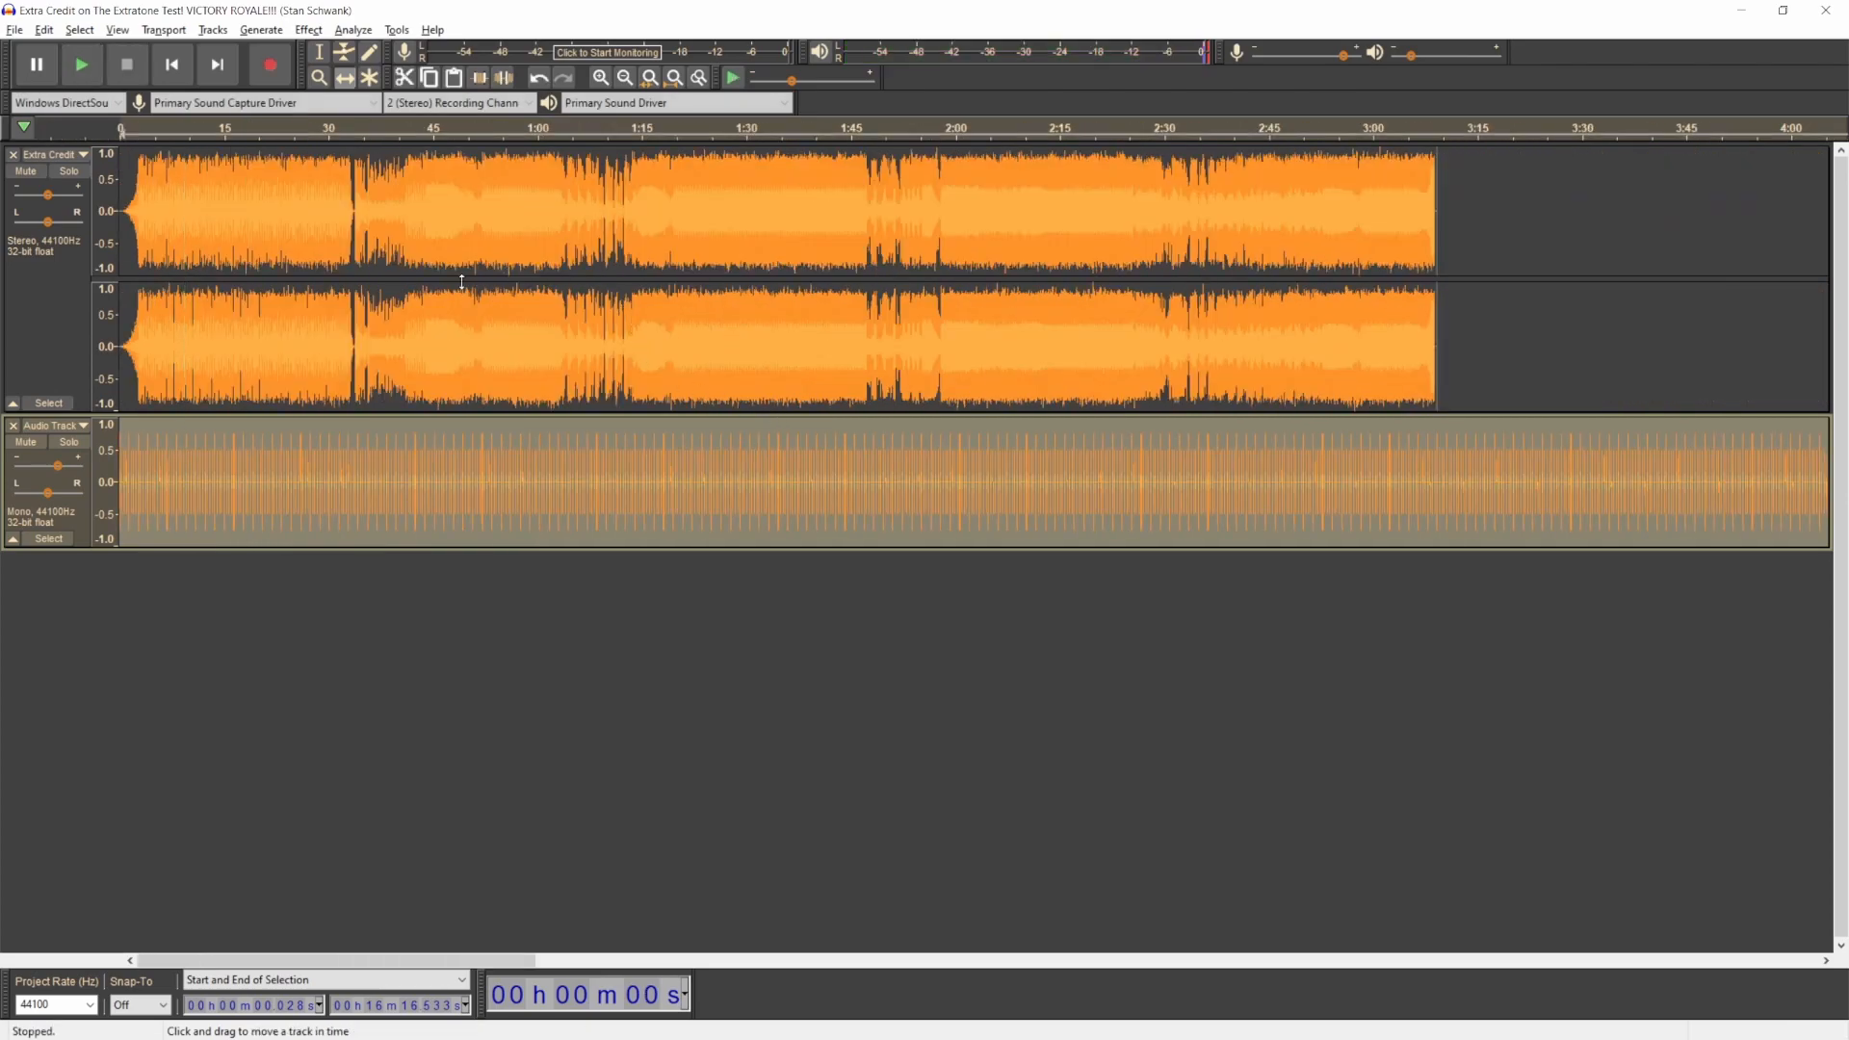
Step: Play the Extra Credit song with the rhythm track from about 42 s and inspect the beat alignment up close
click(416, 144)
scroll(463, 469, up, 4)
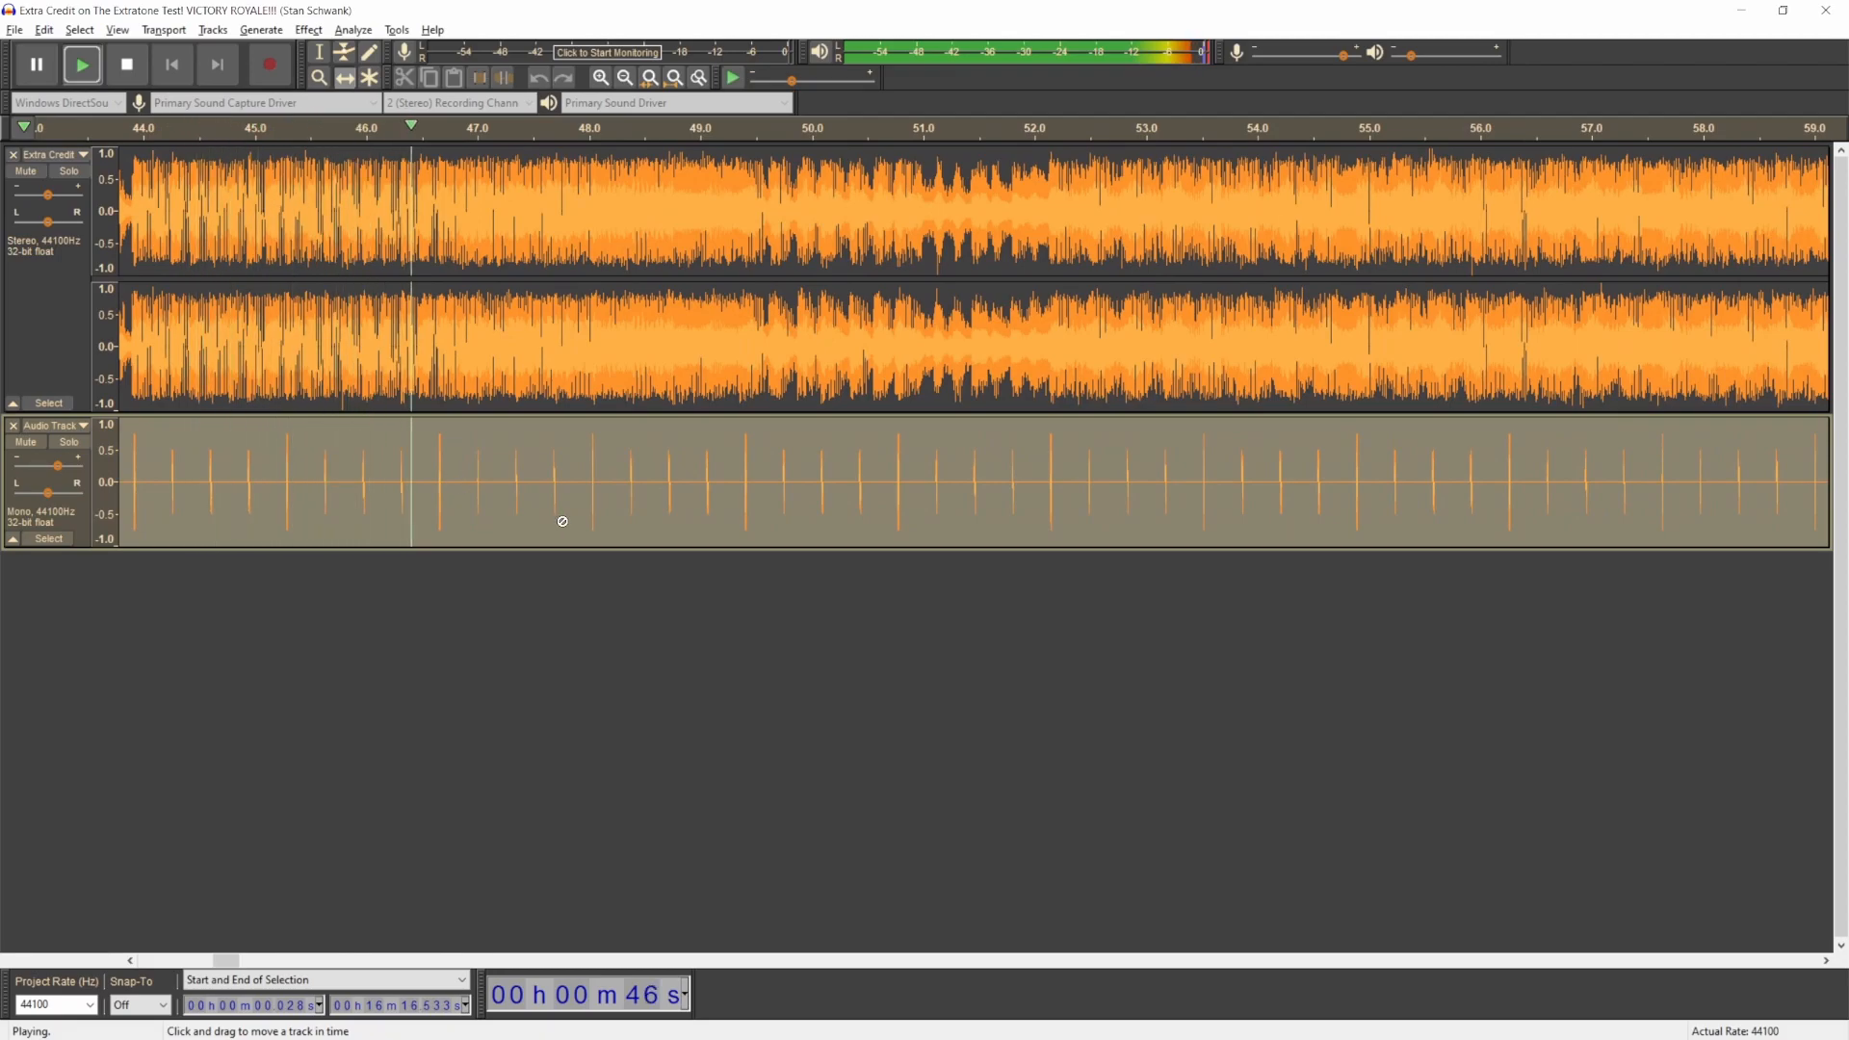
scroll(549, 510, up, 3)
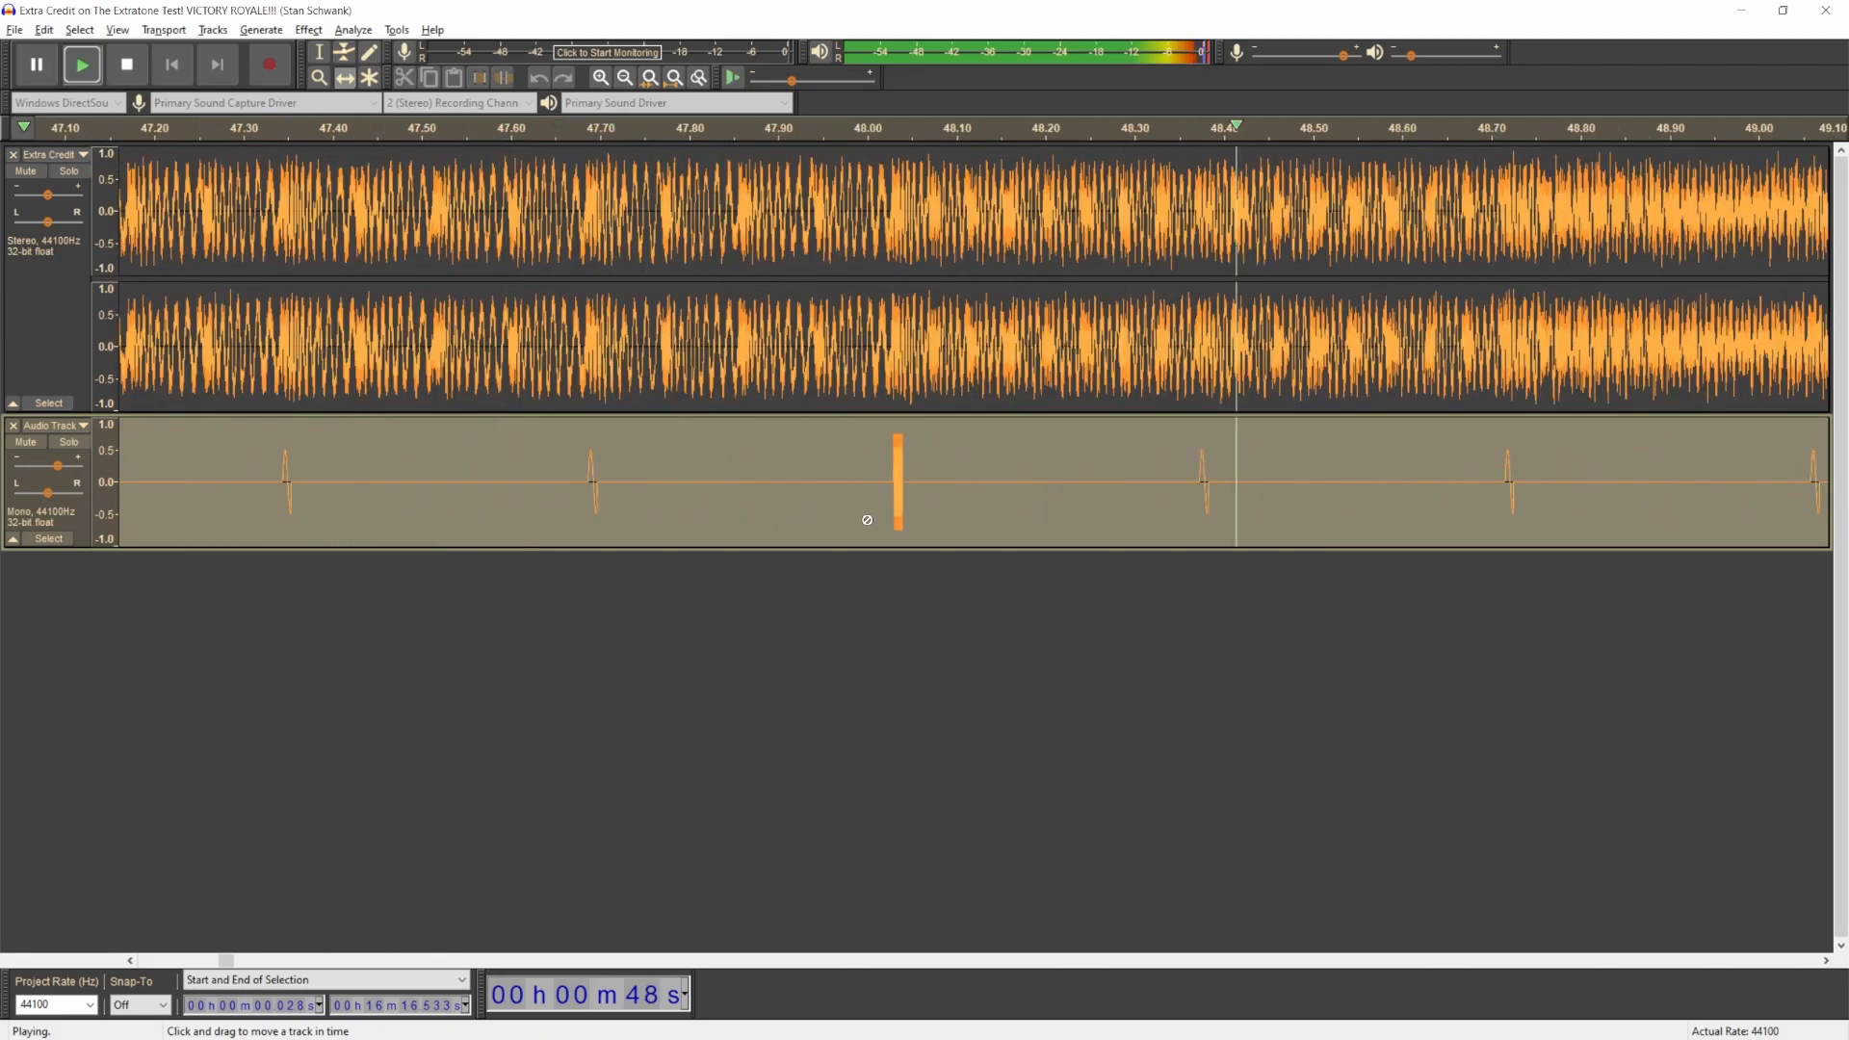
scroll(867, 520, down, 4)
scroll(1011, 508, up, 2)
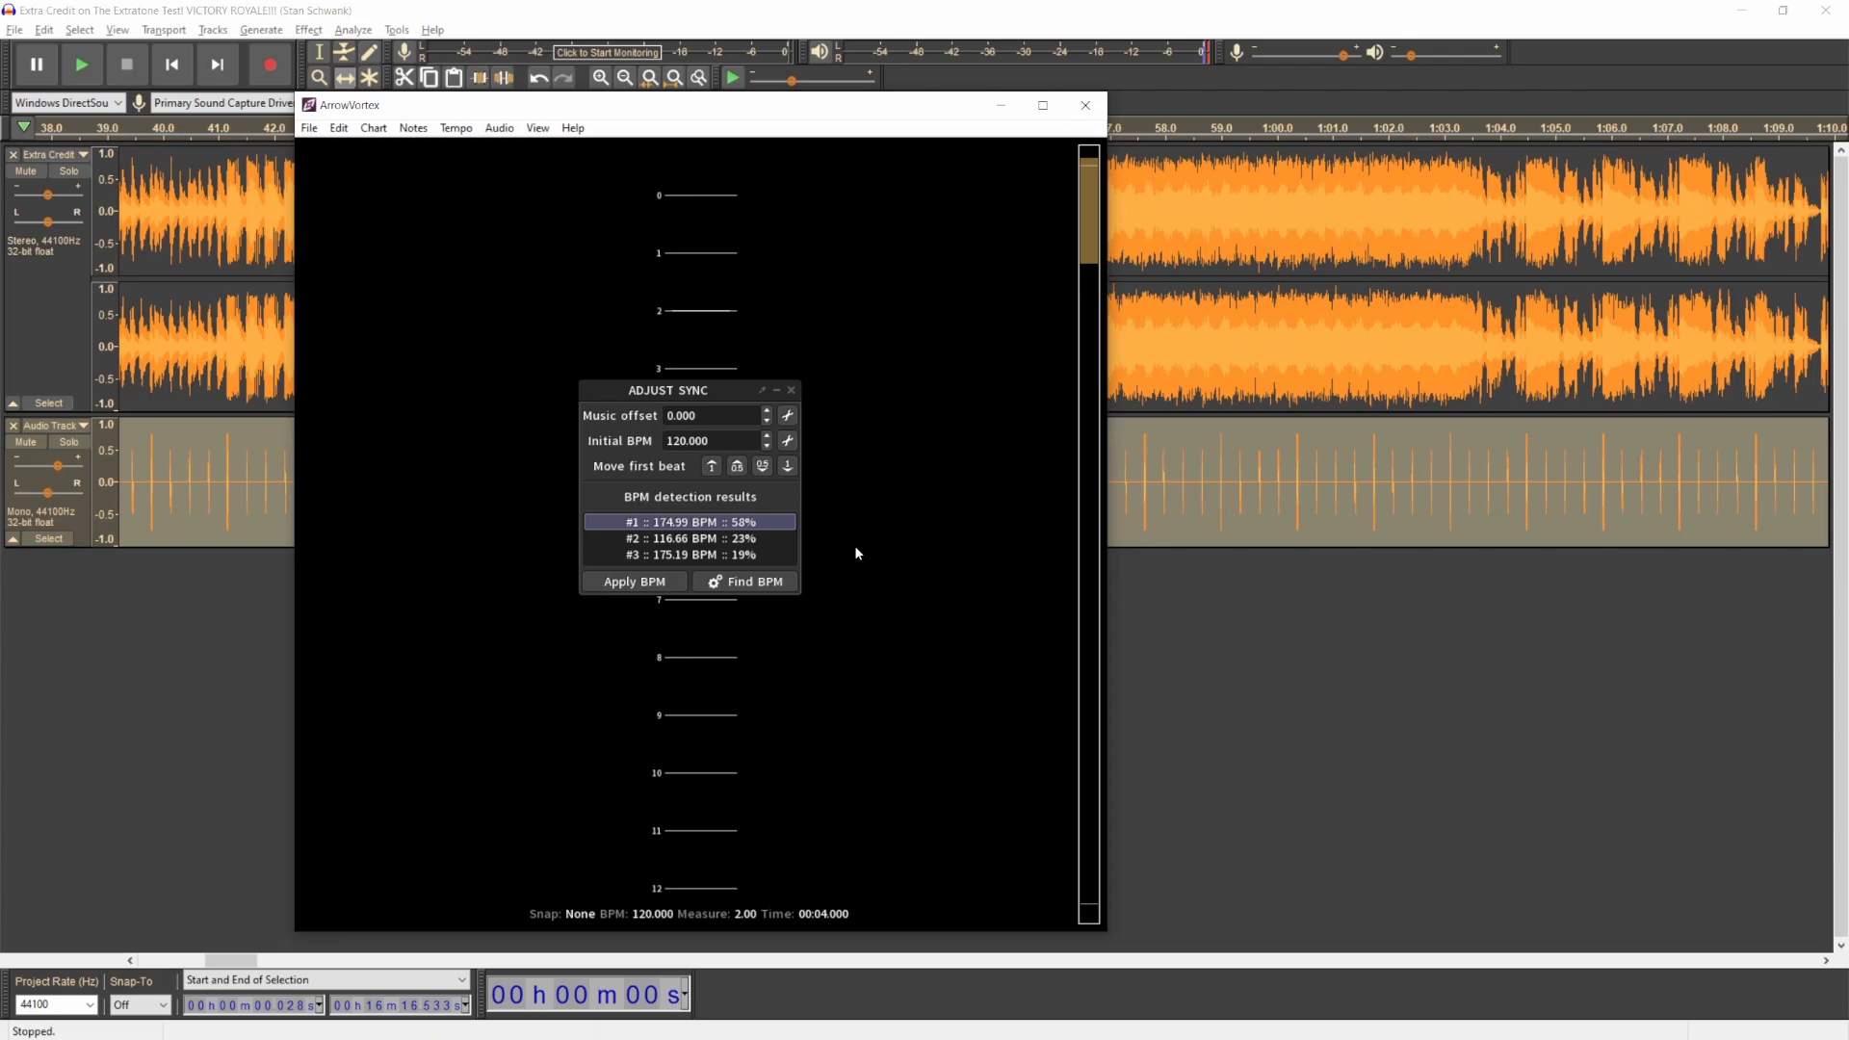
Step: Open Ice - Shota Paradise - 05 Parodia Sonatina -Grande-.ogg in ArrowVortex and run BPM detection on it
click(310, 128)
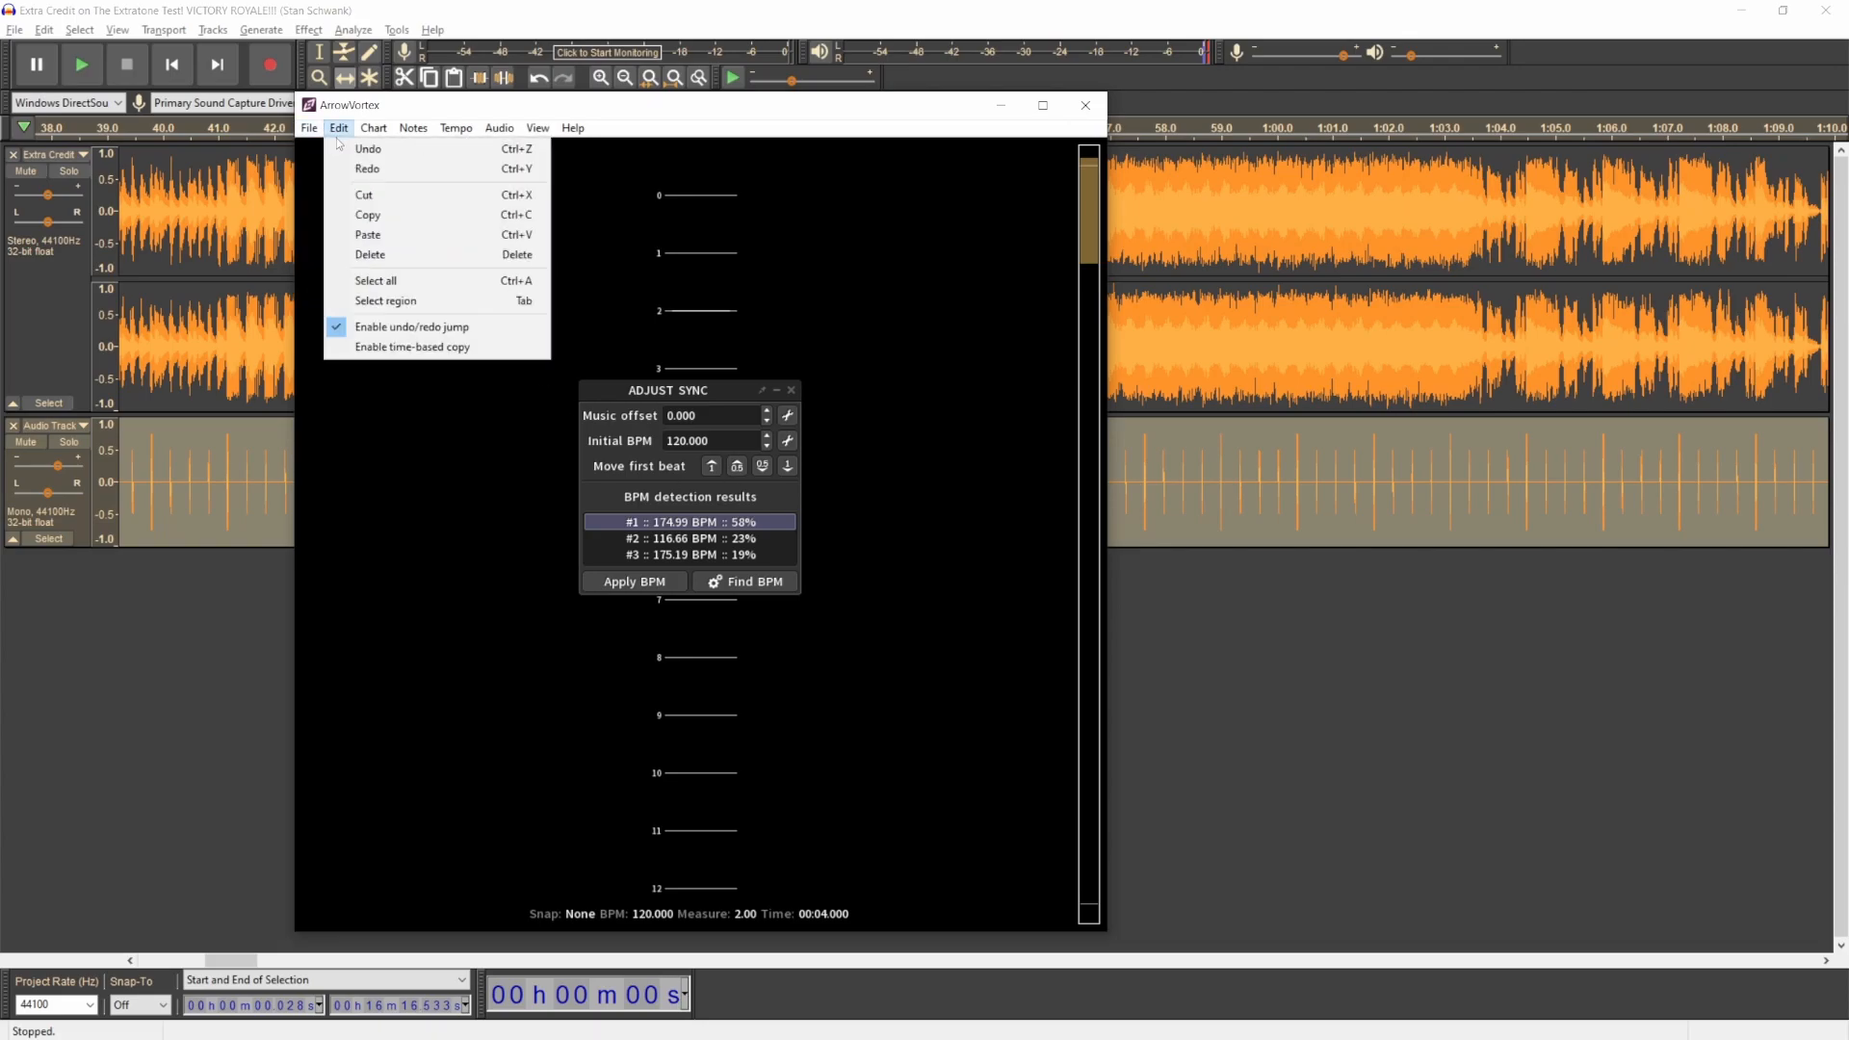
click(347, 146)
double_click(574, 289)
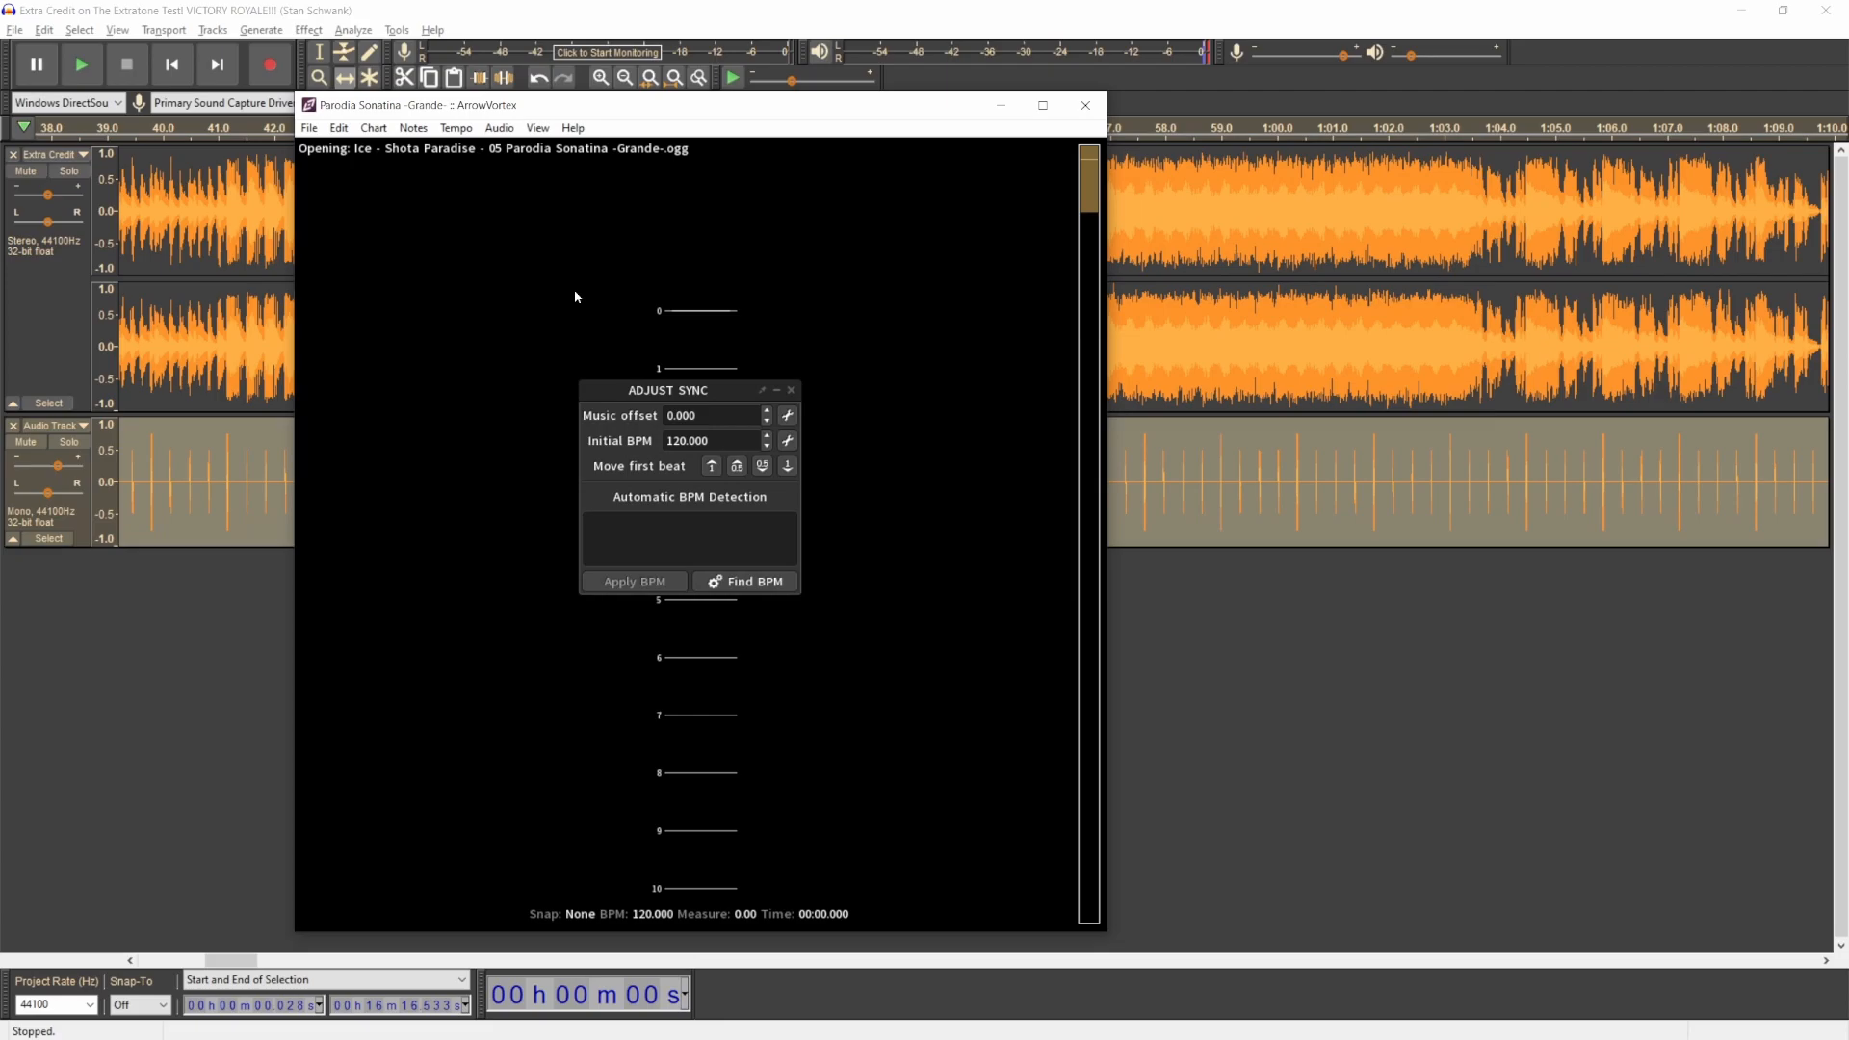
click(765, 582)
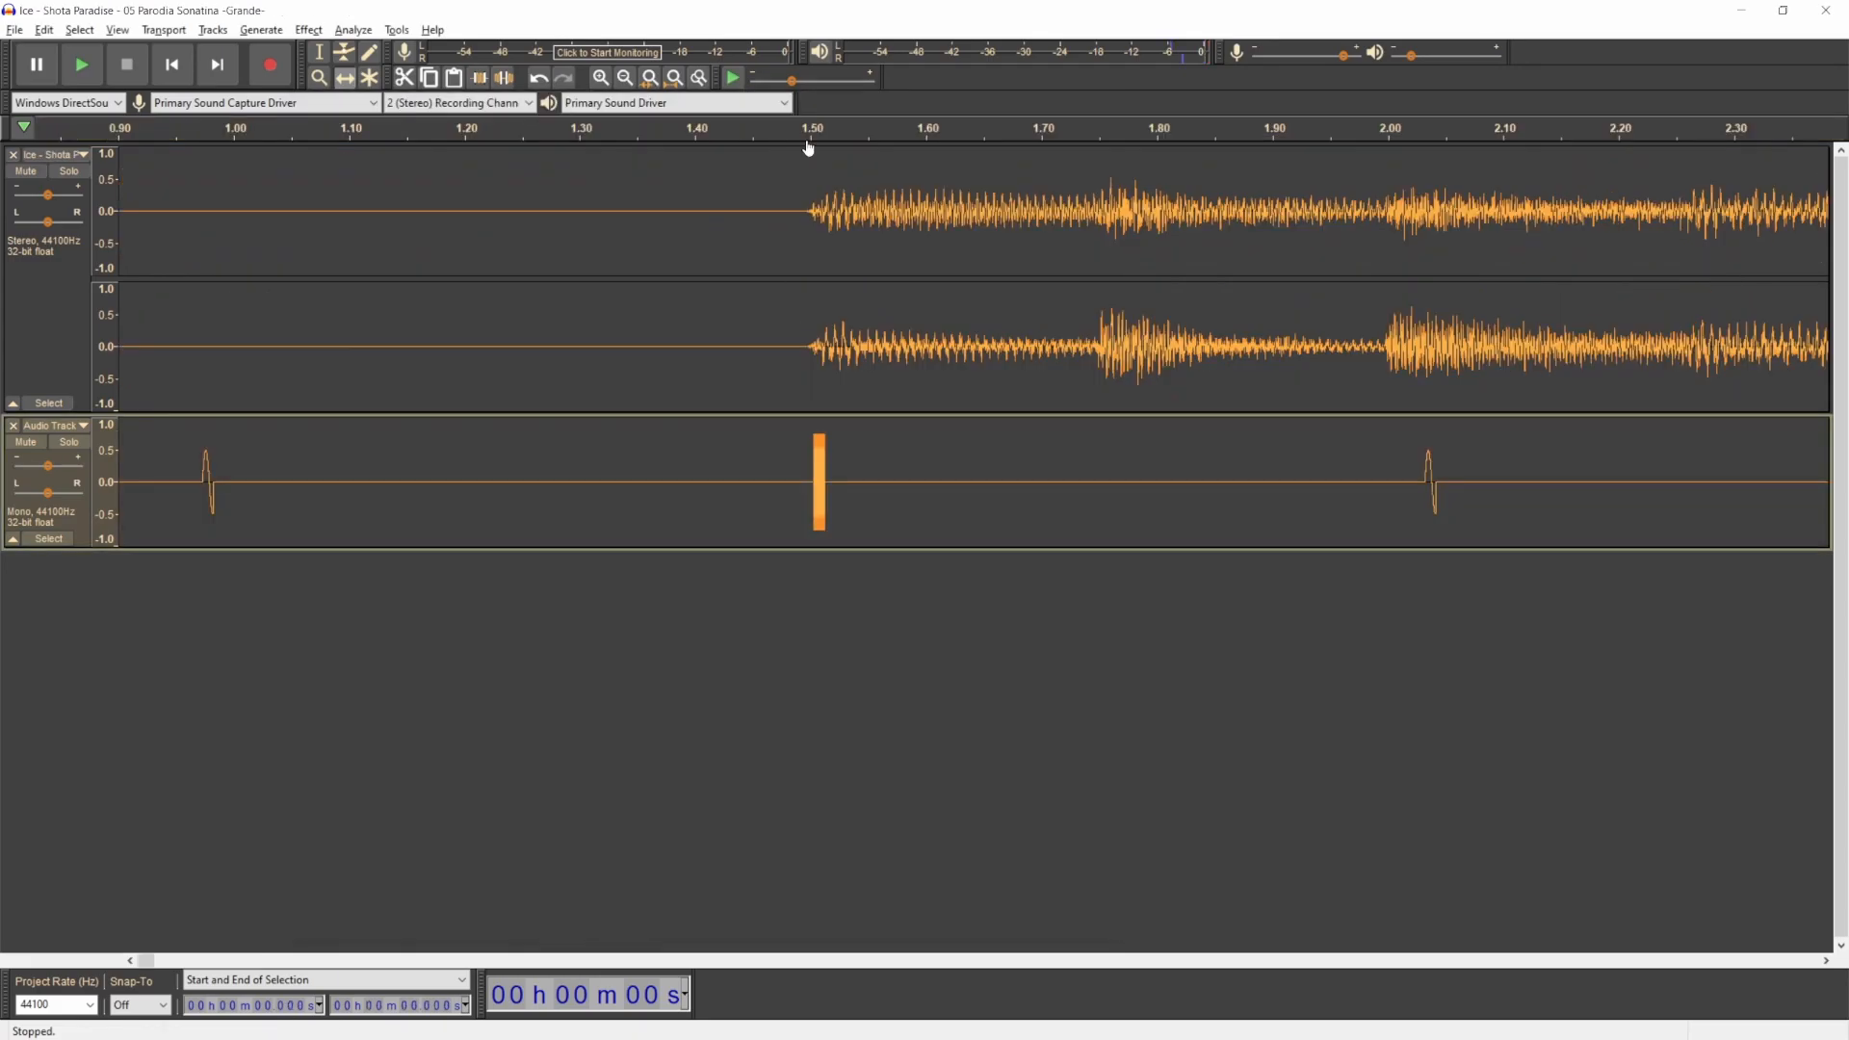
Step: Shift the rhythm track slightly earlier in Audacity to match the song's first note near 1.5 s, and play from about 1.45 s
key(space)
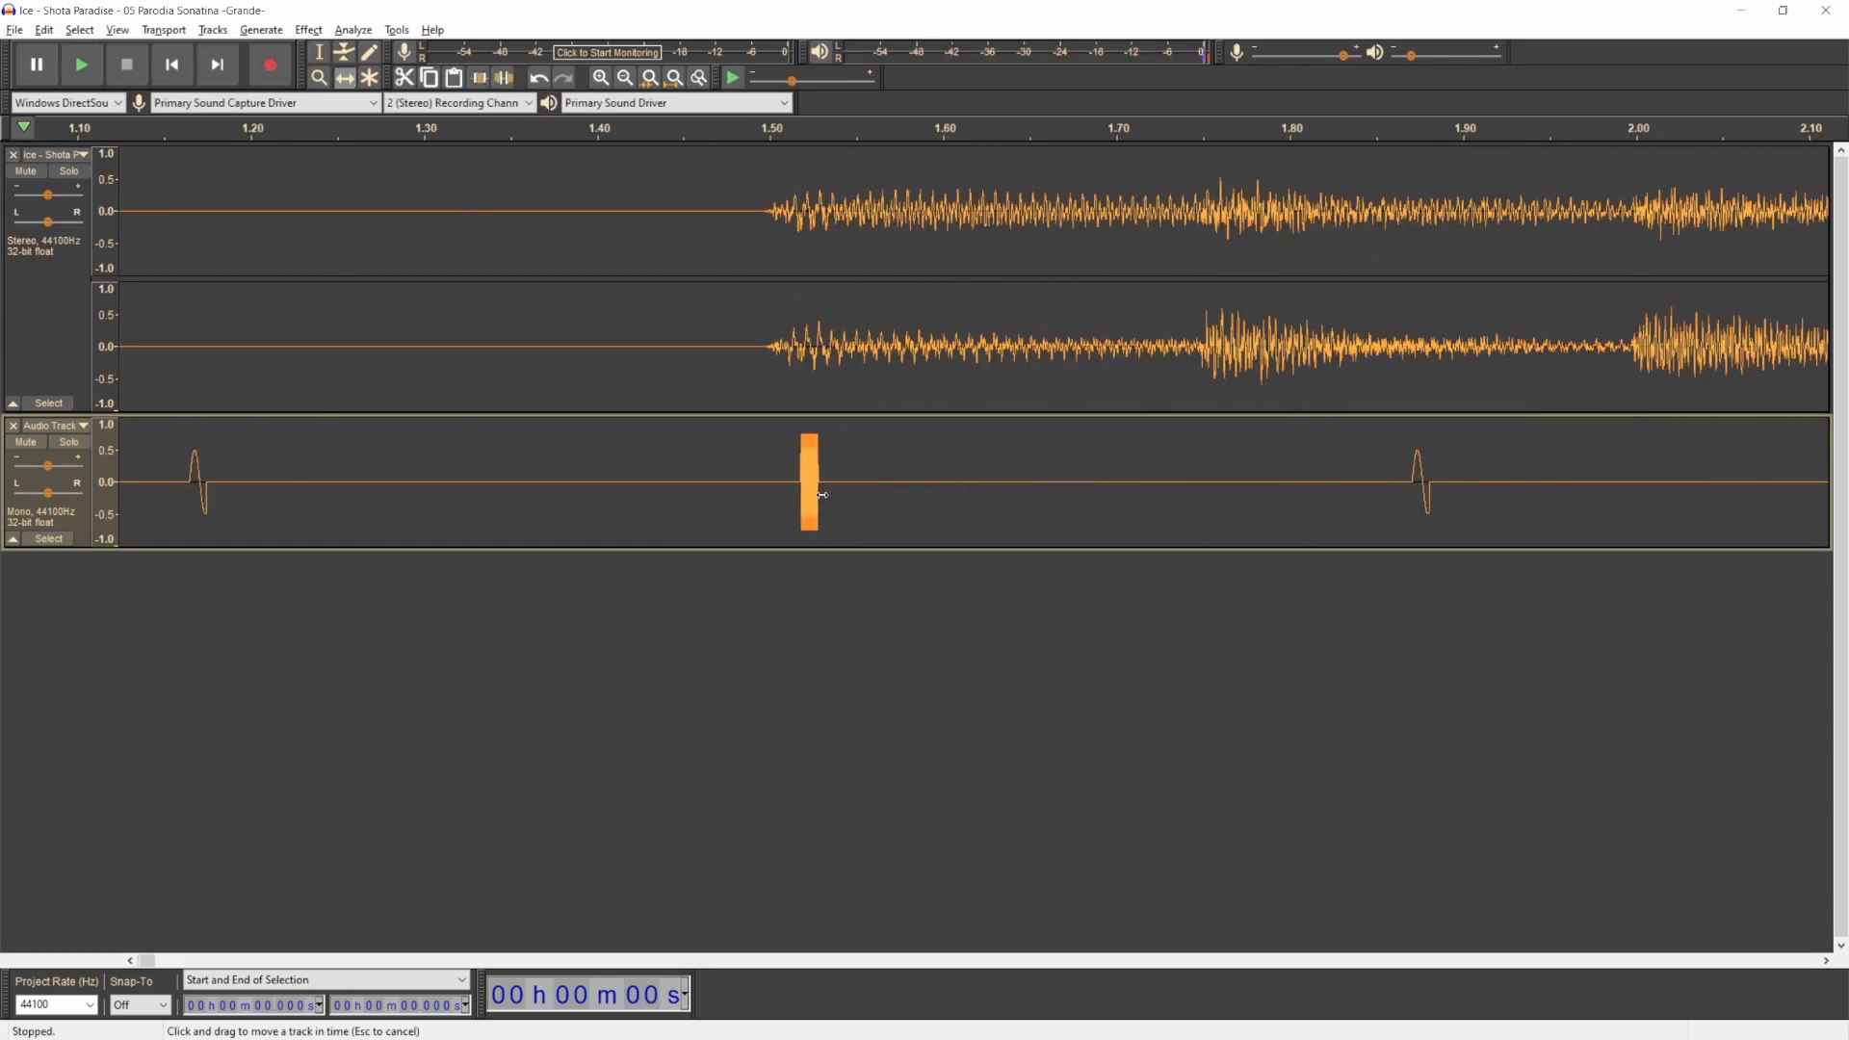
drag(821, 495, 798, 492)
click(682, 133)
scroll(861, 360, down, 2)
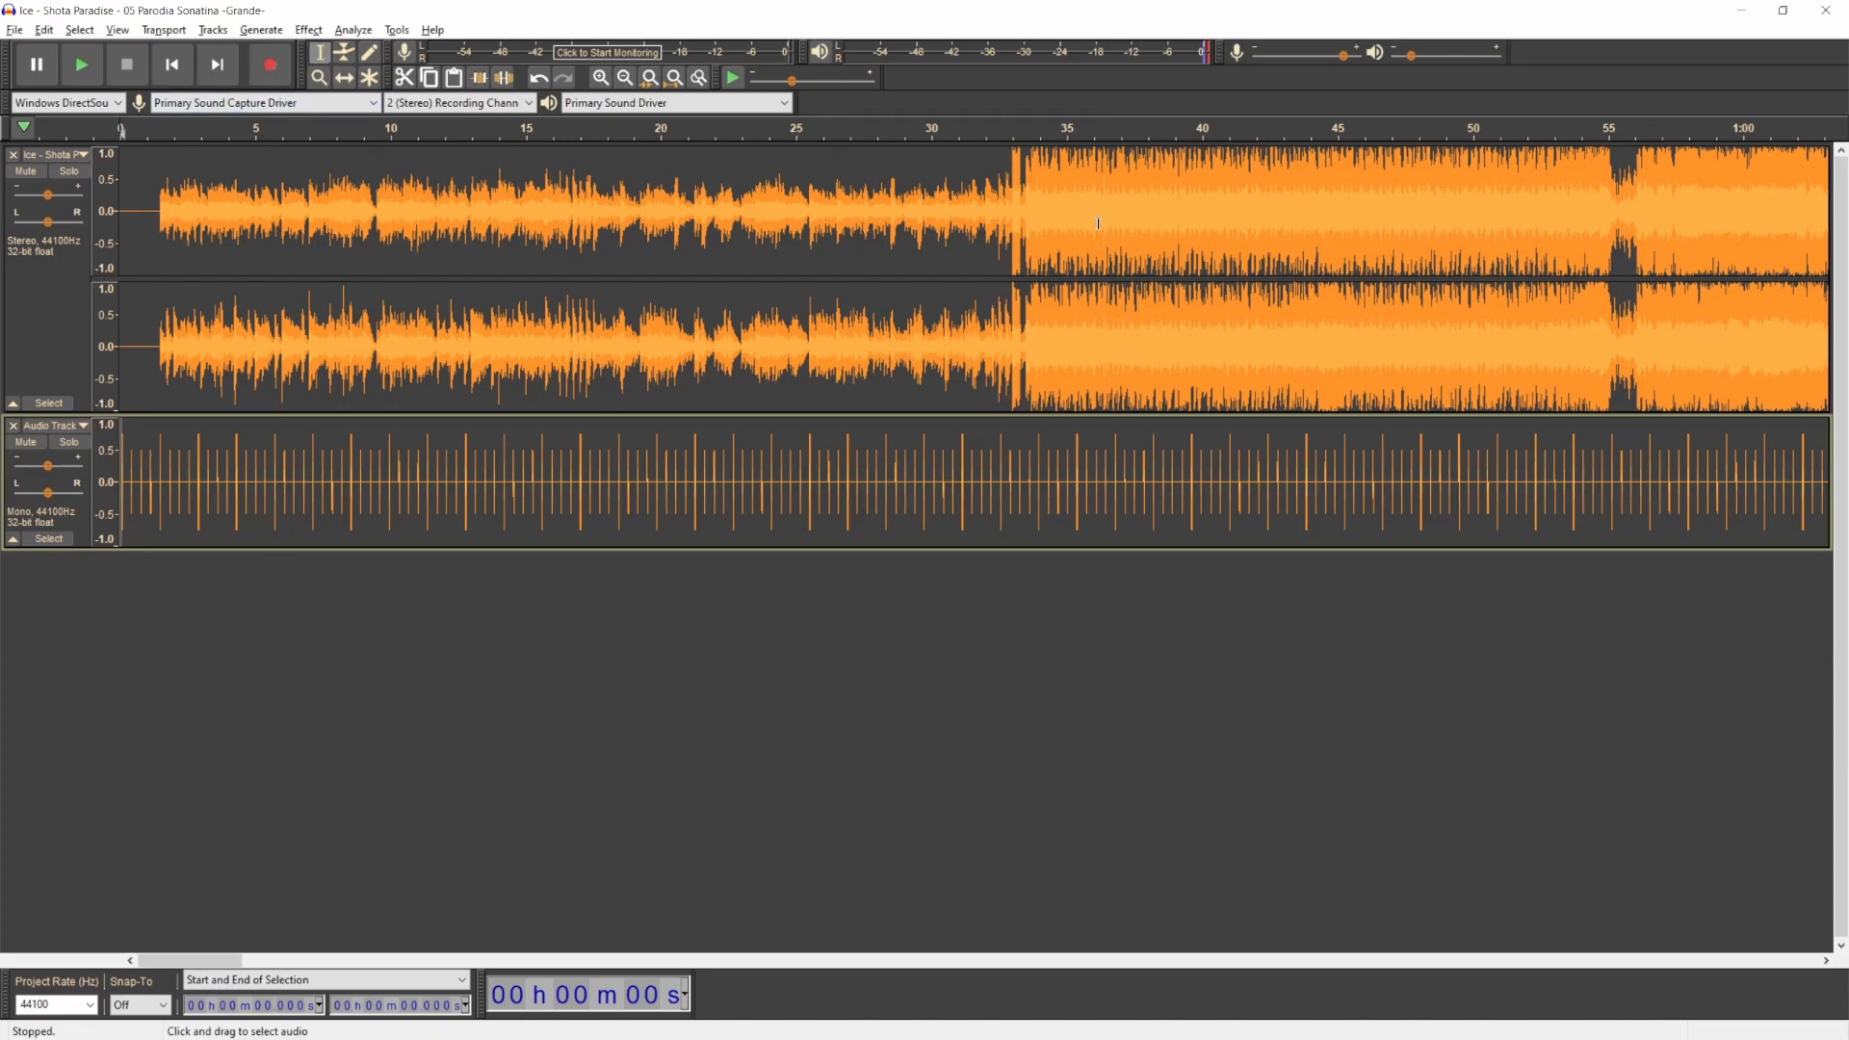
Step: Delete everything after 31.295 s from the Parodia Sonatina track
drag(968, 220, 969, 222)
scroll(968, 221, down, 4)
key(Delete)
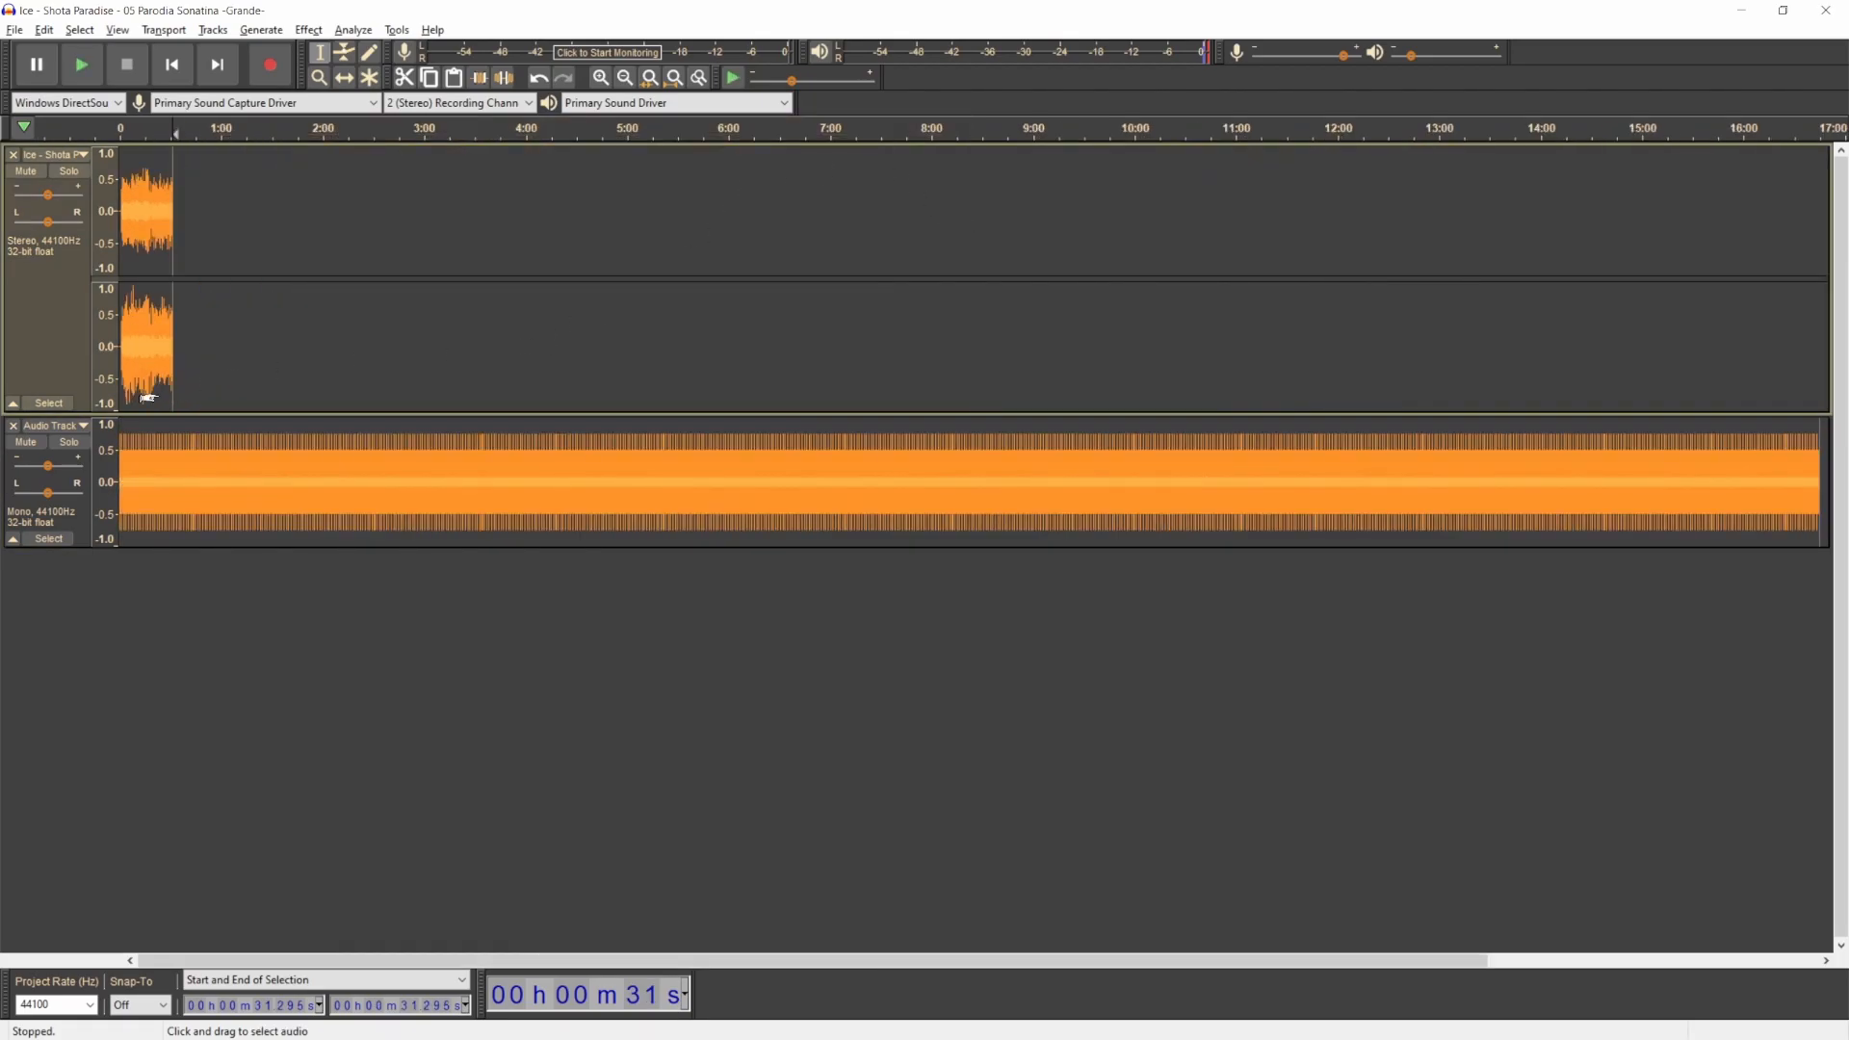
Step: Remove the rhythm track, return to the project start, and briefly play the trimmed song from about 27.7 s
click(12, 427)
scroll(173, 222, up, 5)
click(171, 64)
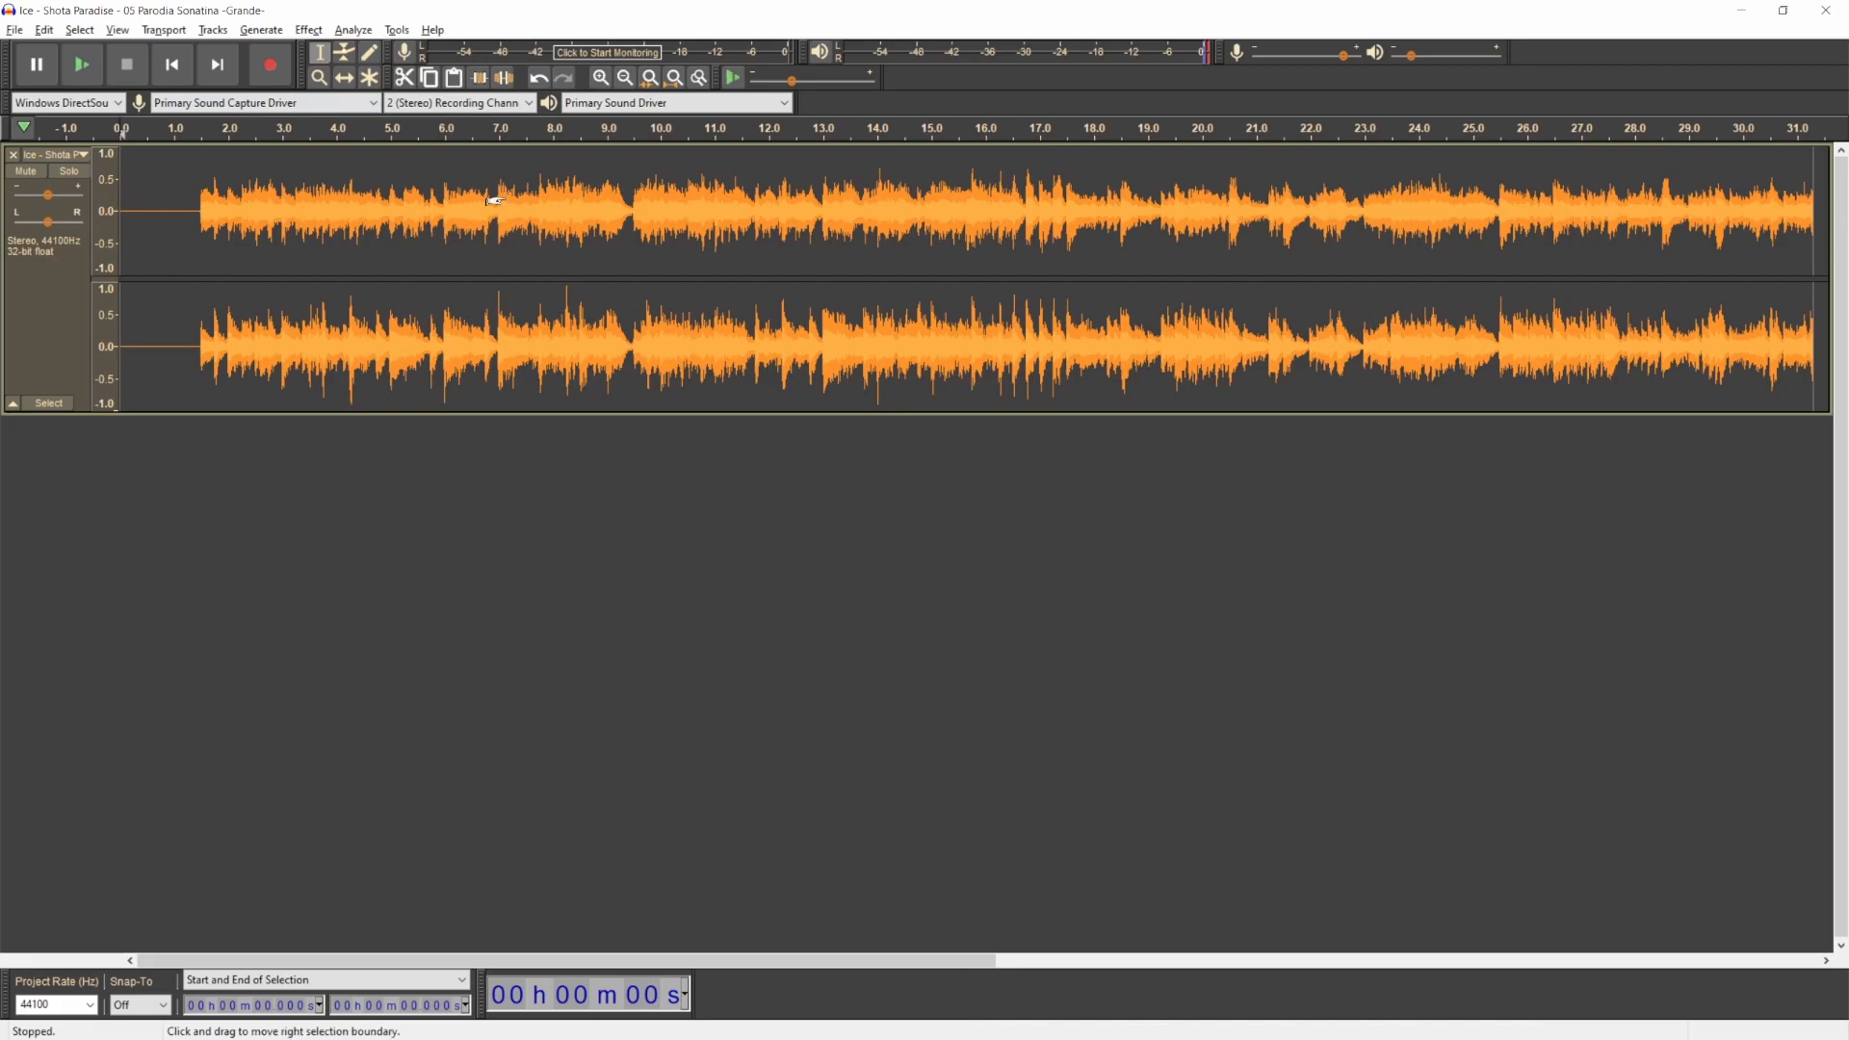
scroll(493, 198, down, 1)
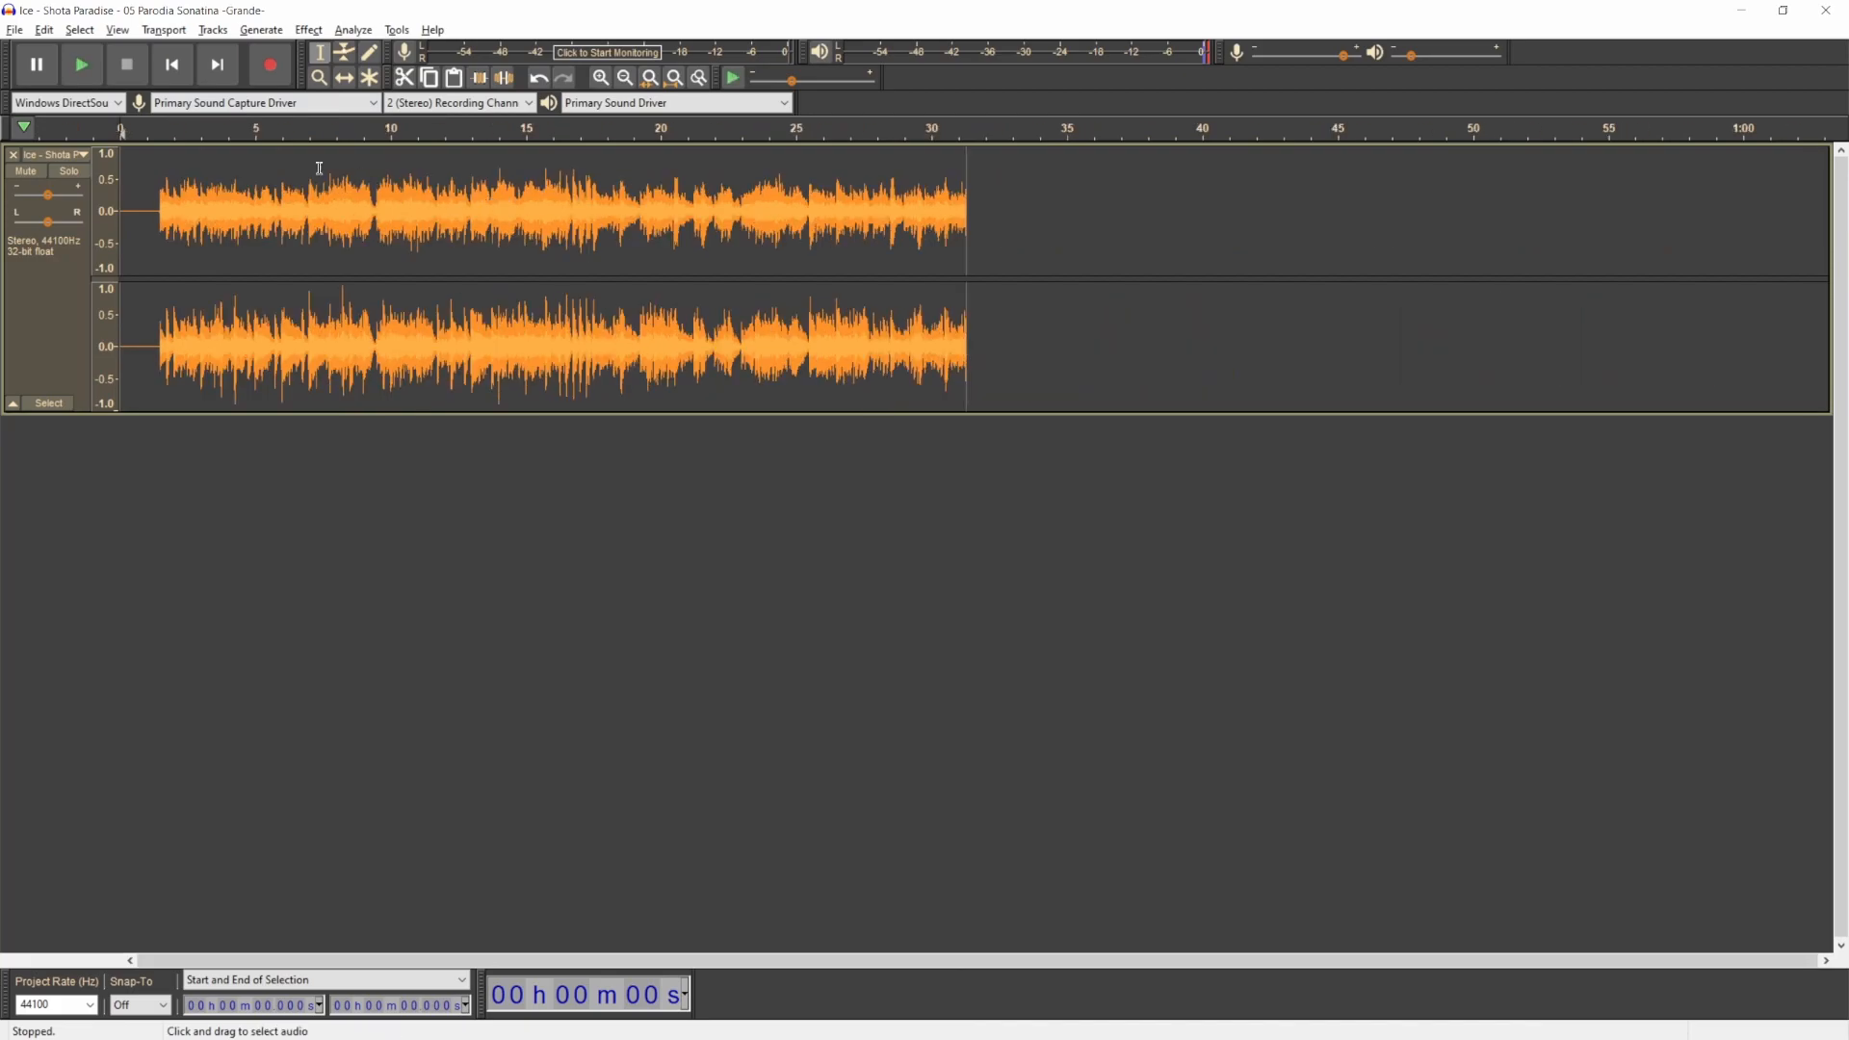
click(870, 133)
key(space)
click(15, 30)
mouse_move(79, 171)
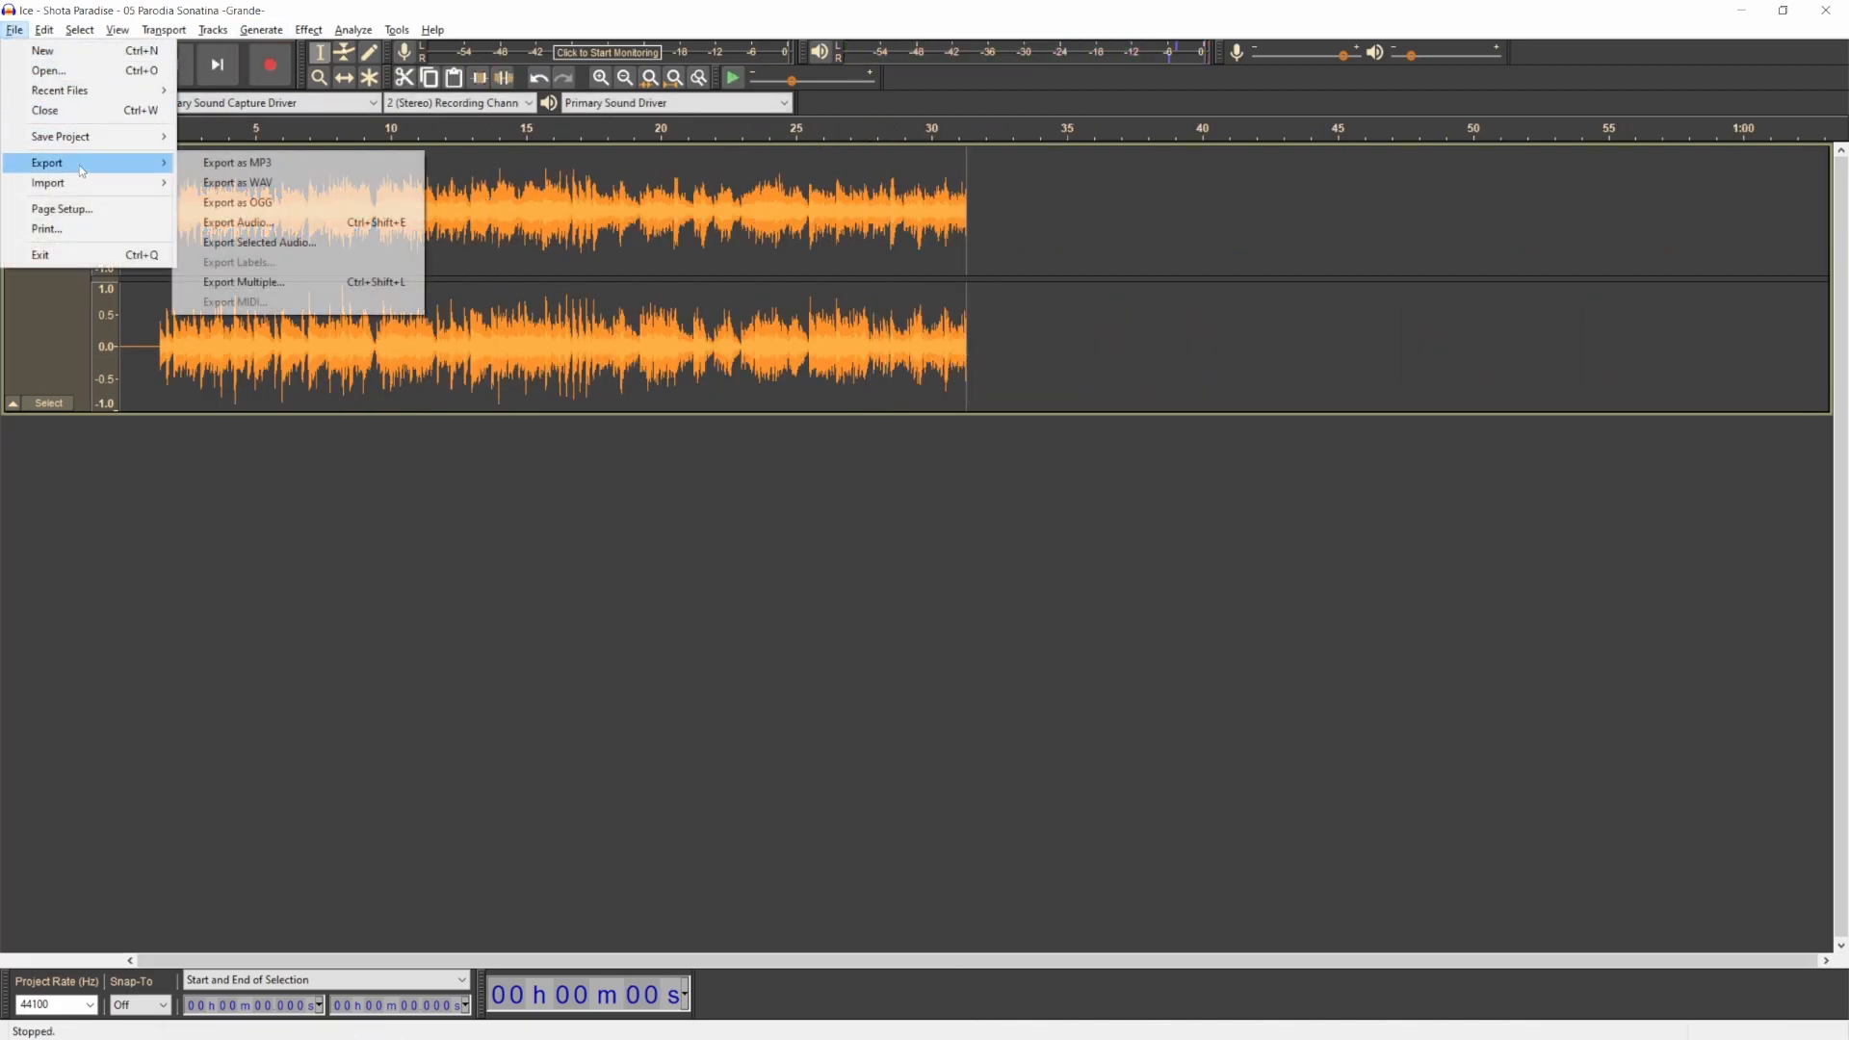
click(210, 164)
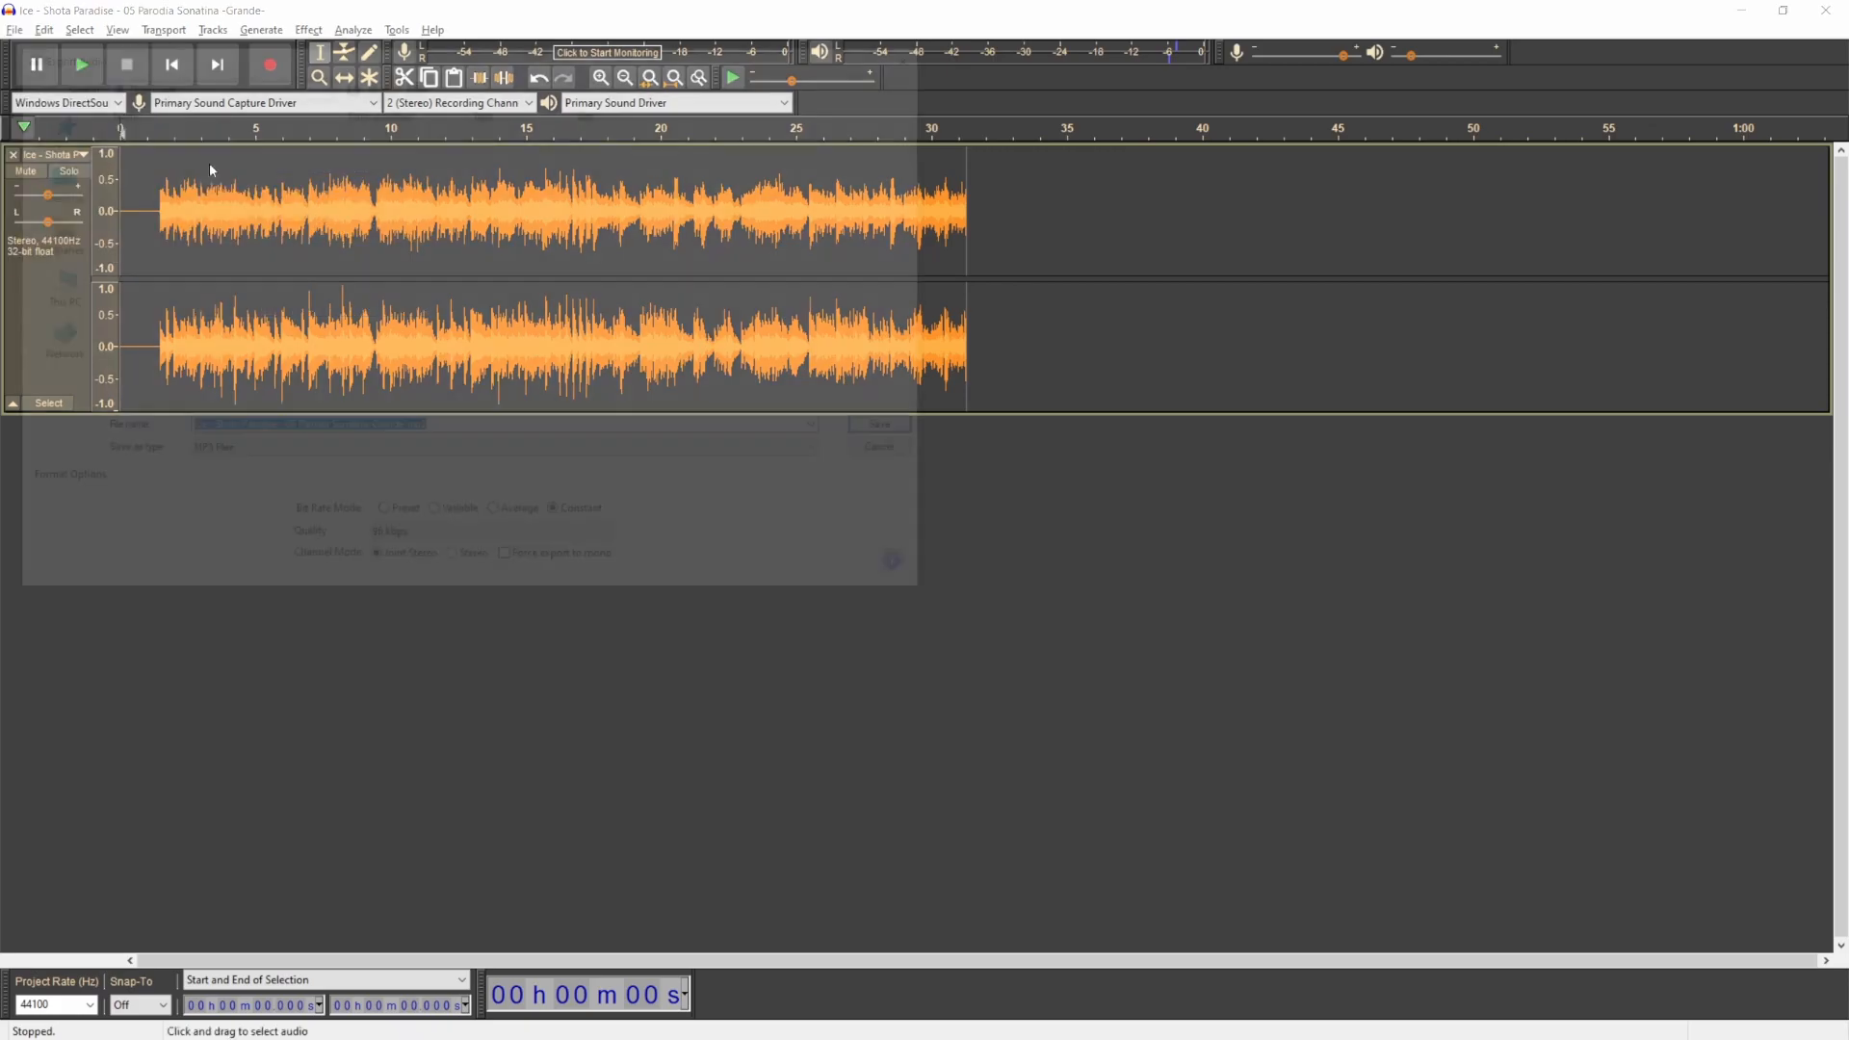
double_click(168, 185)
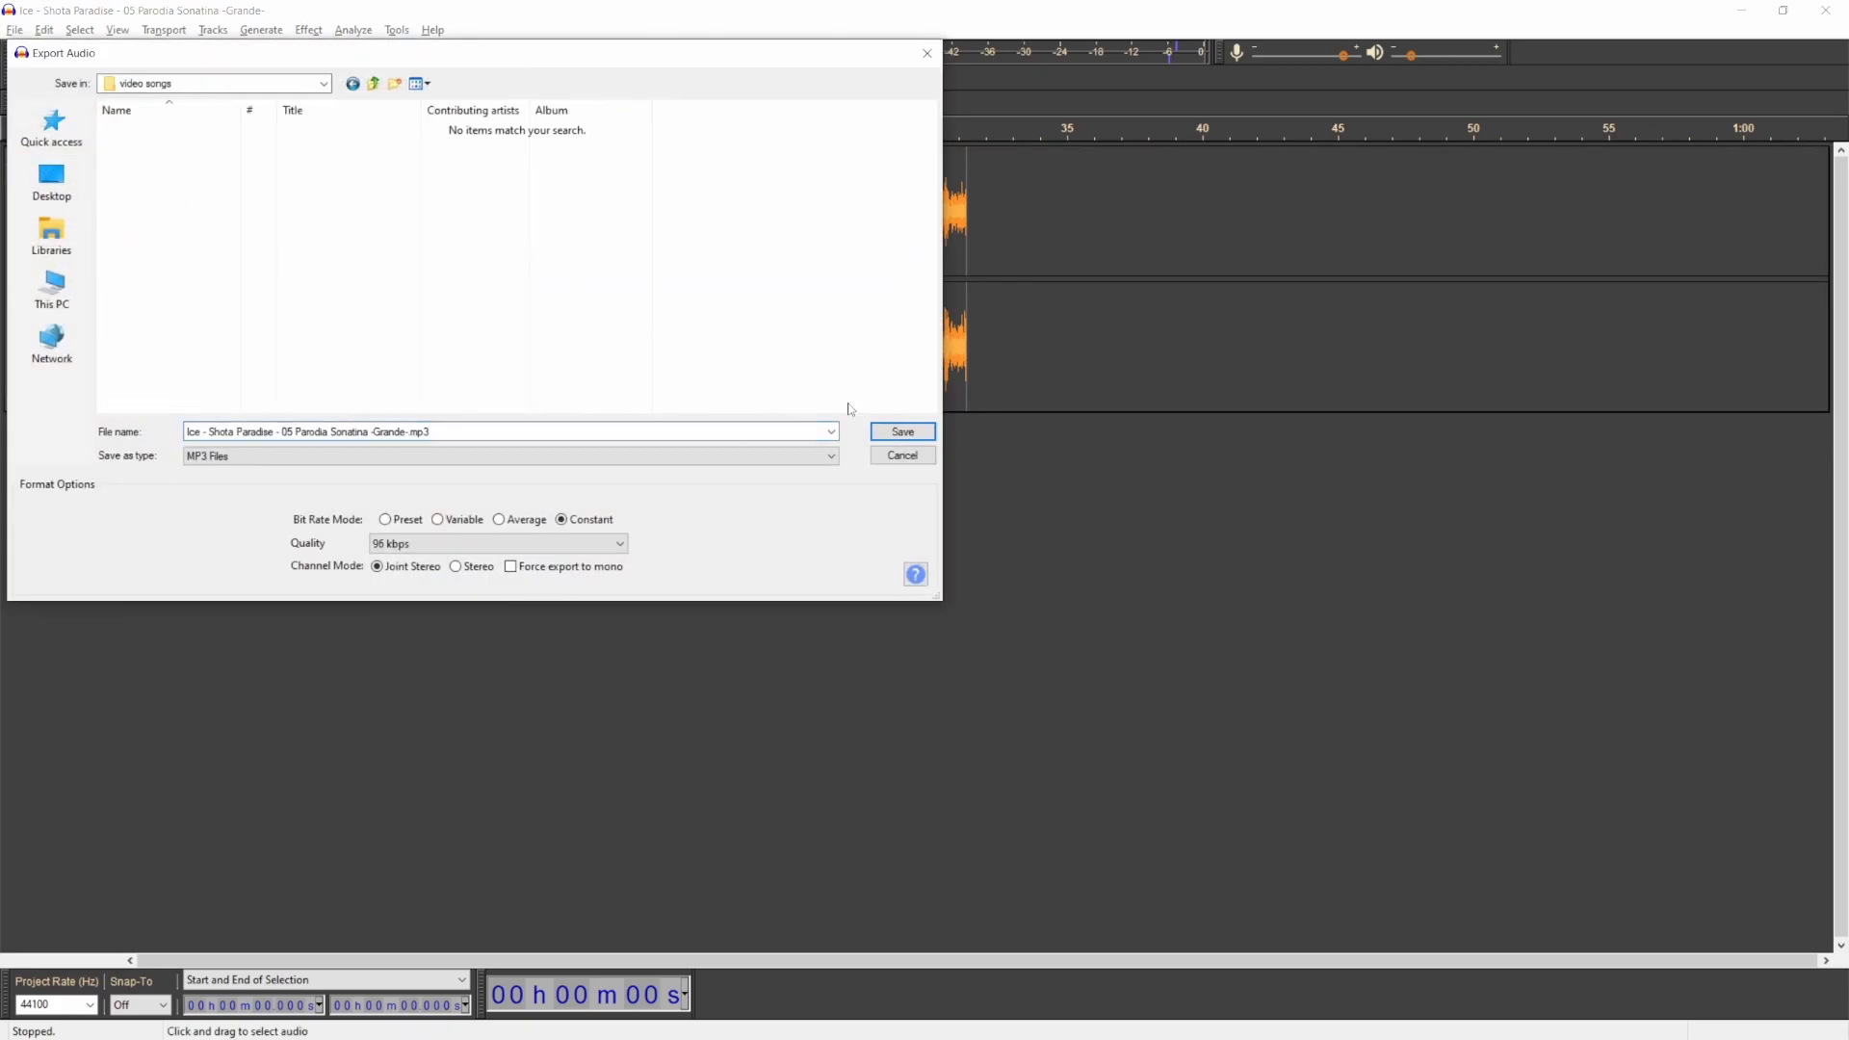
click(467, 430)
click(449, 430)
text(123123123123123)
click(902, 433)
key(alt+Tab)
click(534, 124)
click(563, 143)
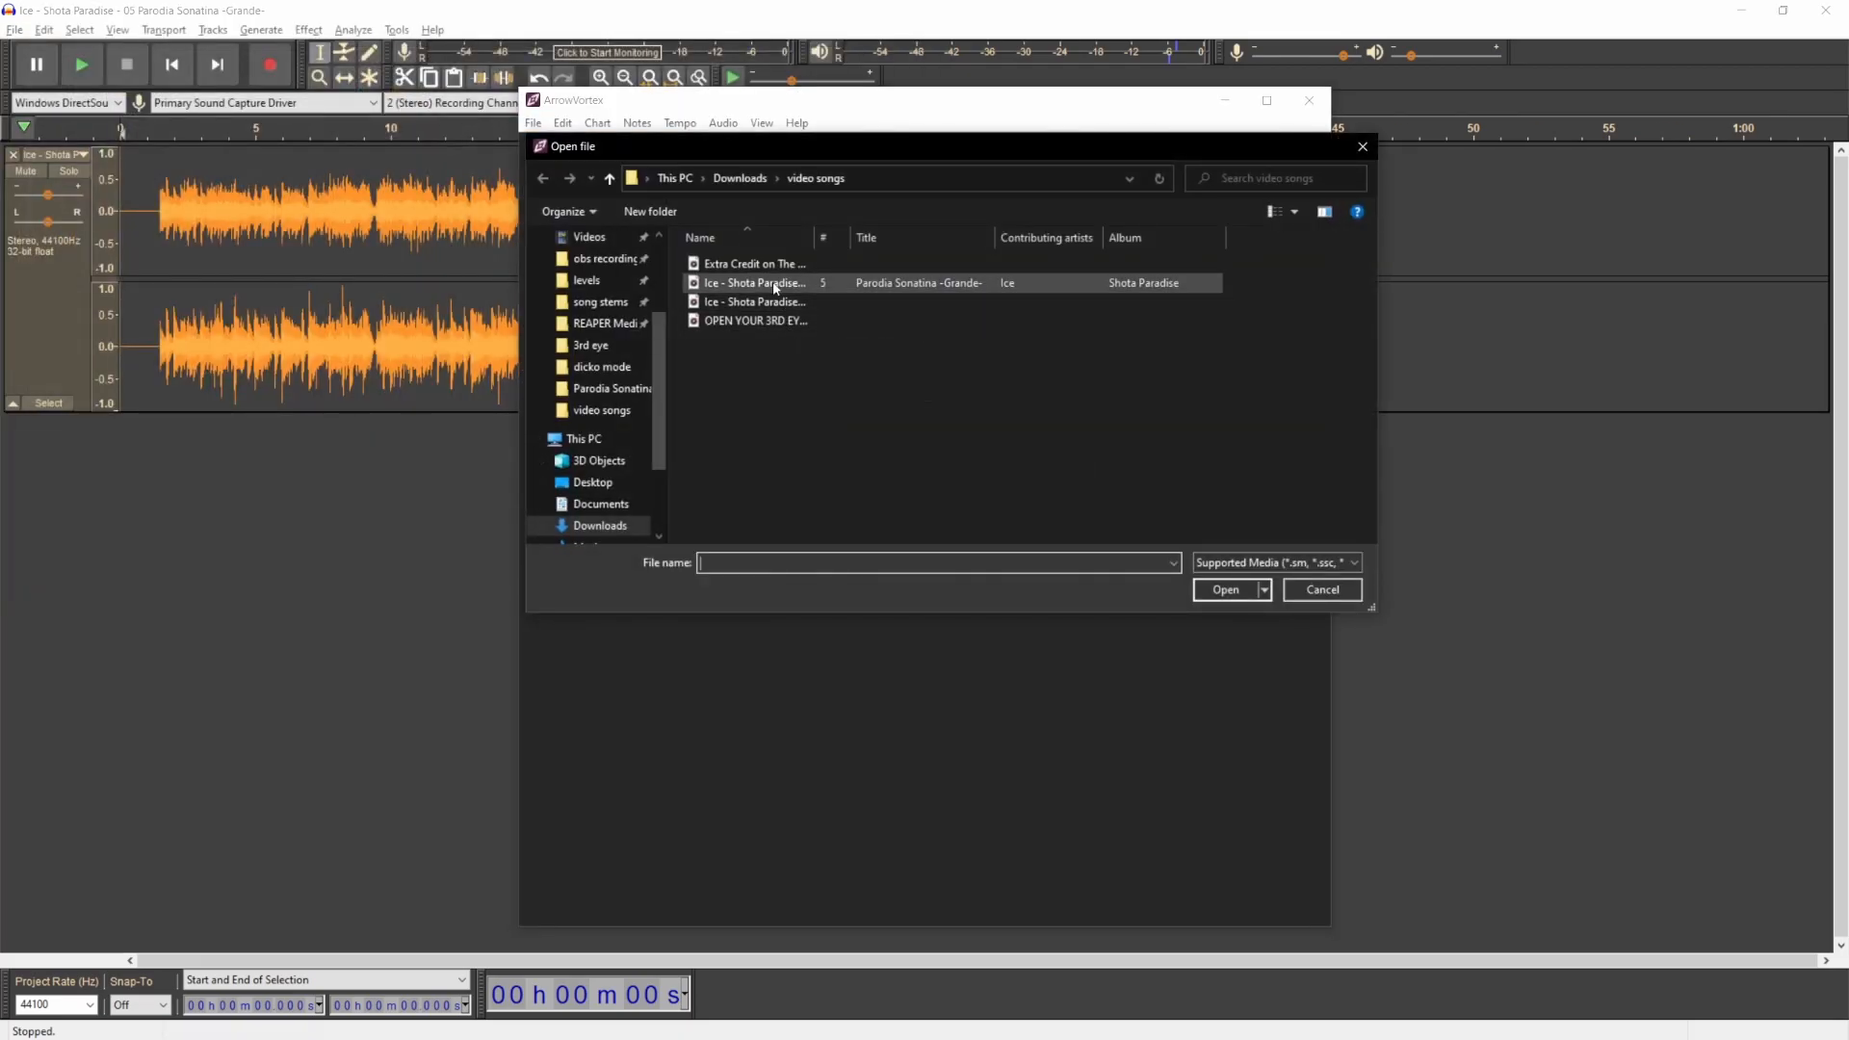
double_click(770, 301)
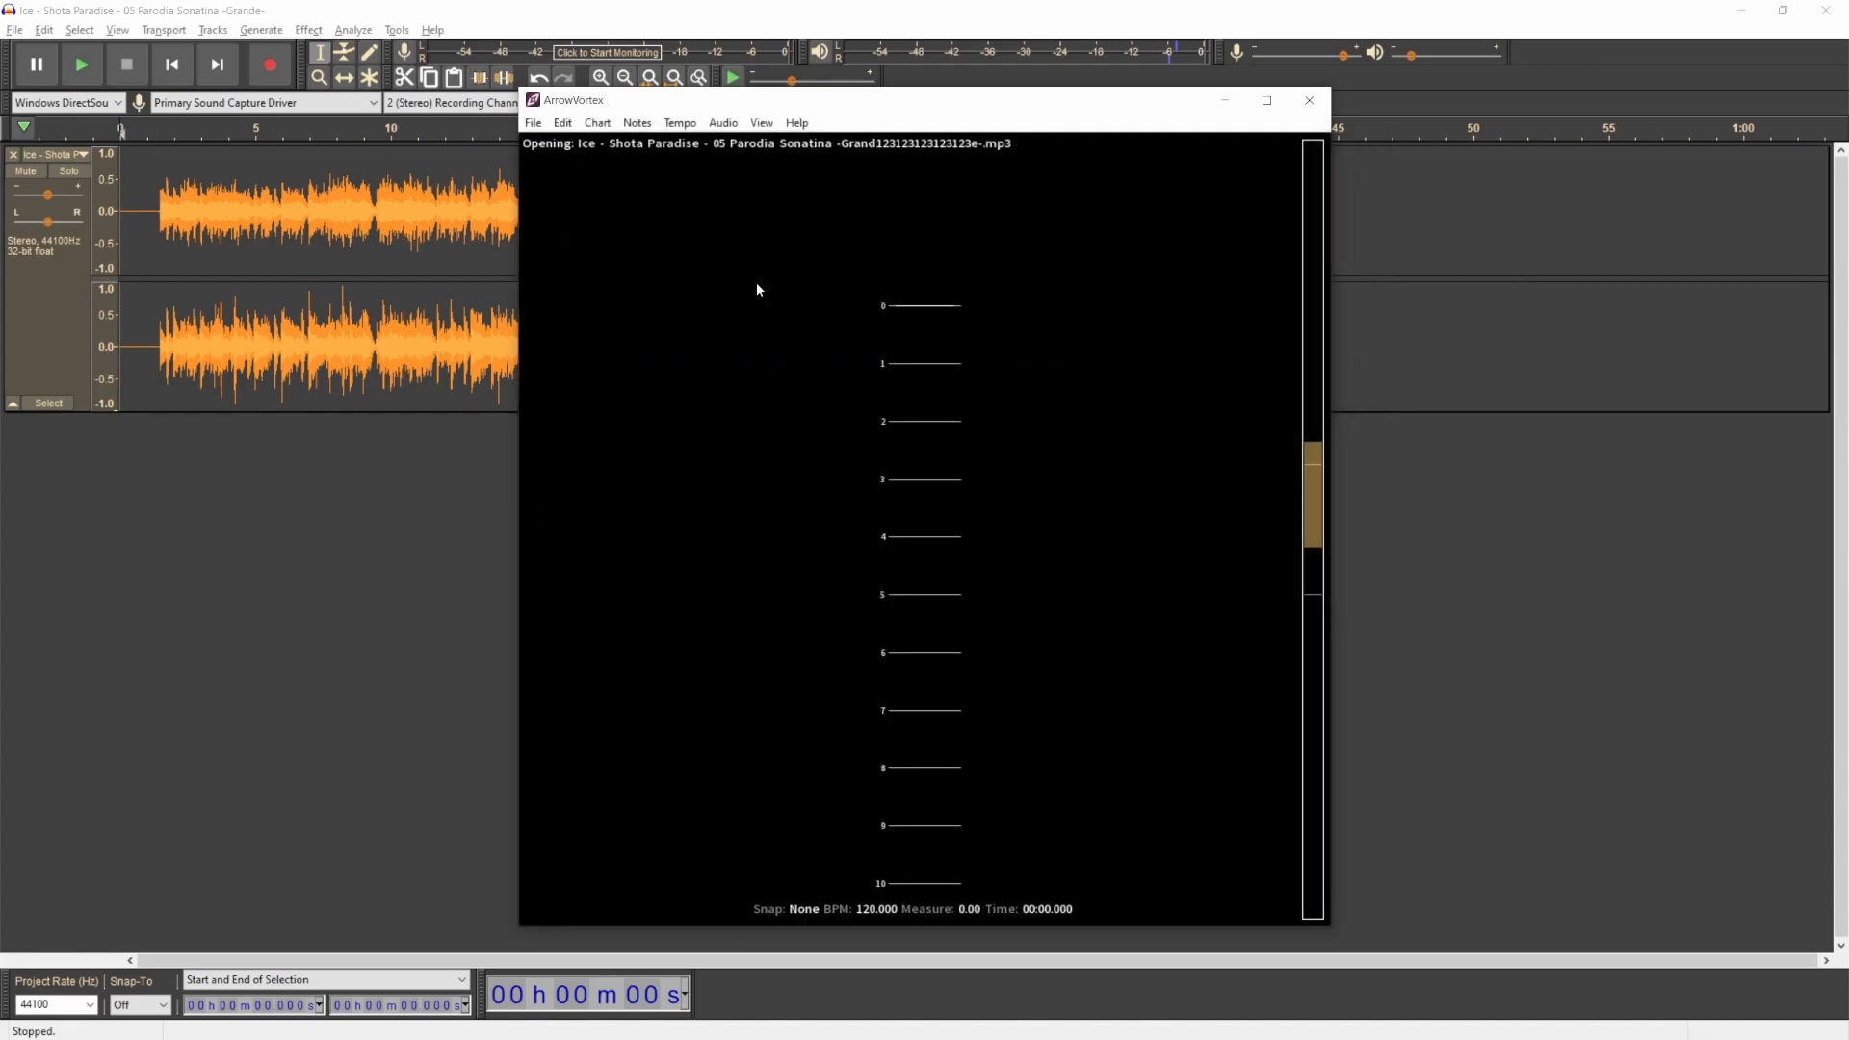
Step: Open the sync adjustment for the trimmed song and run BPM detection on it
click(724, 123)
click(680, 124)
click(680, 124)
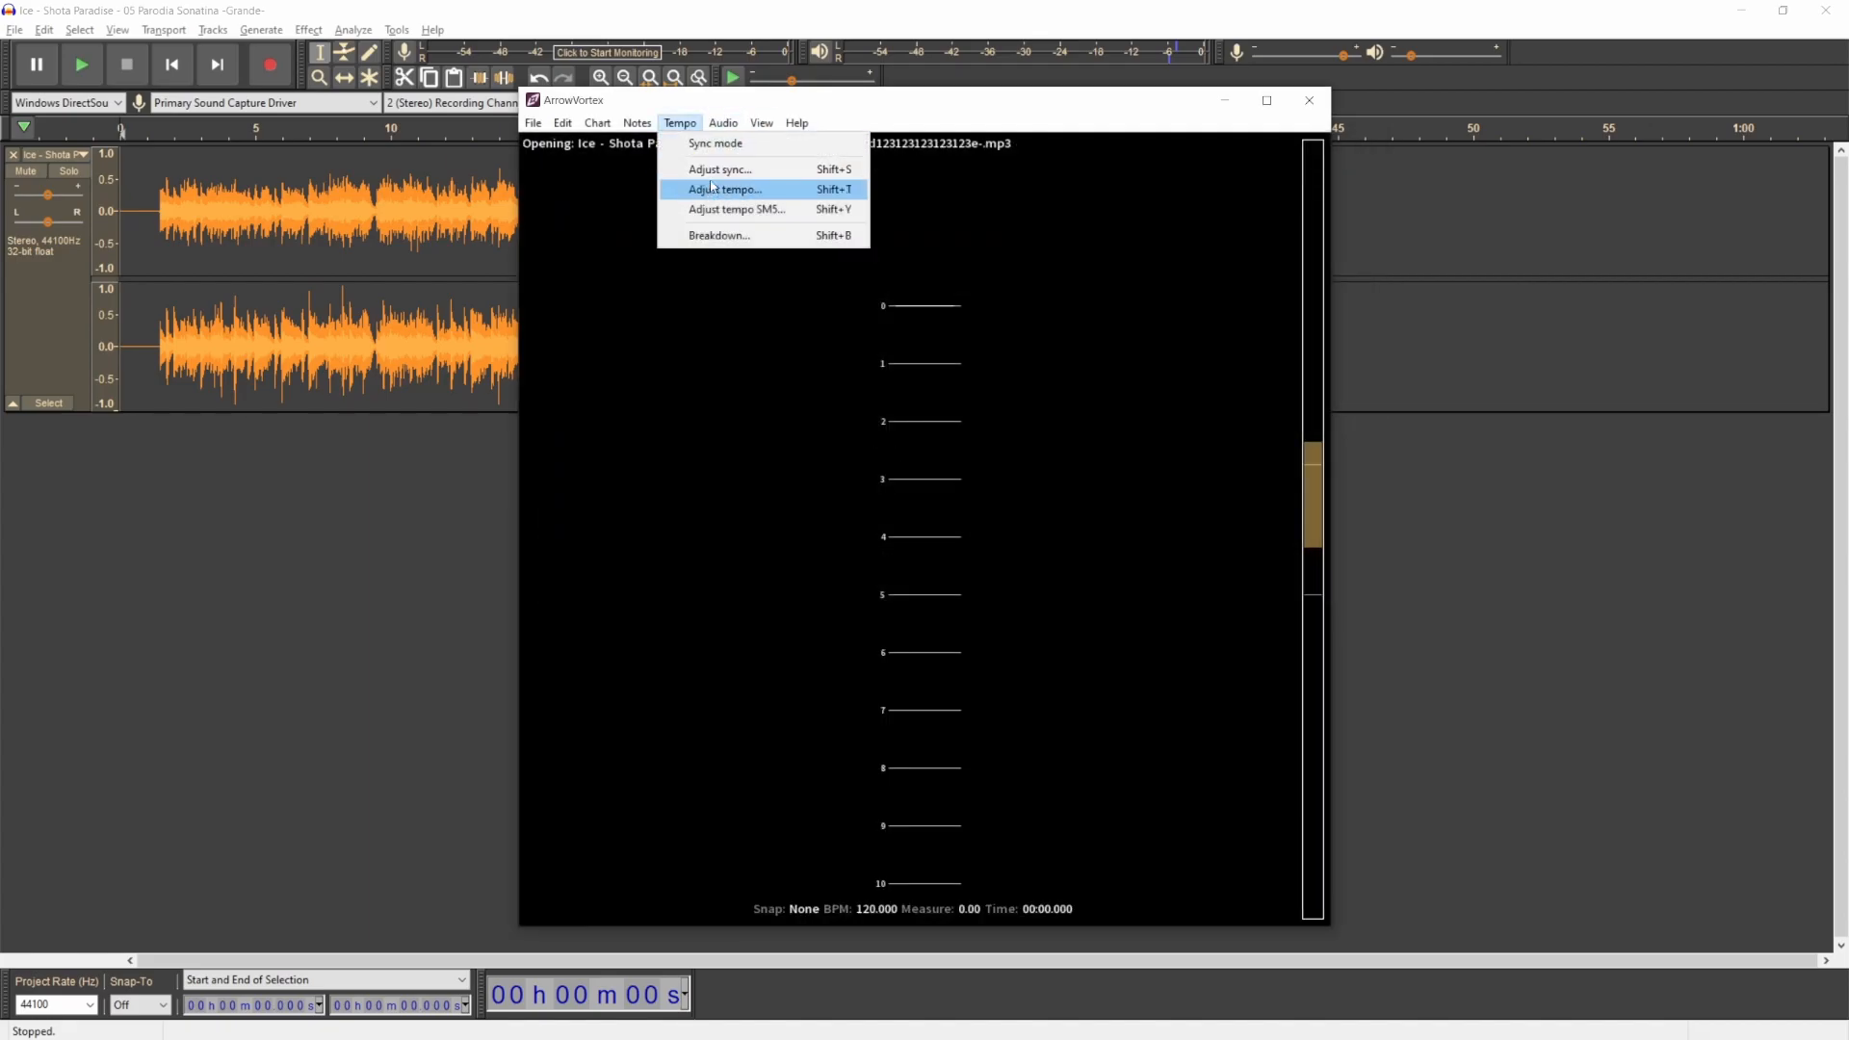
click(712, 191)
click(969, 575)
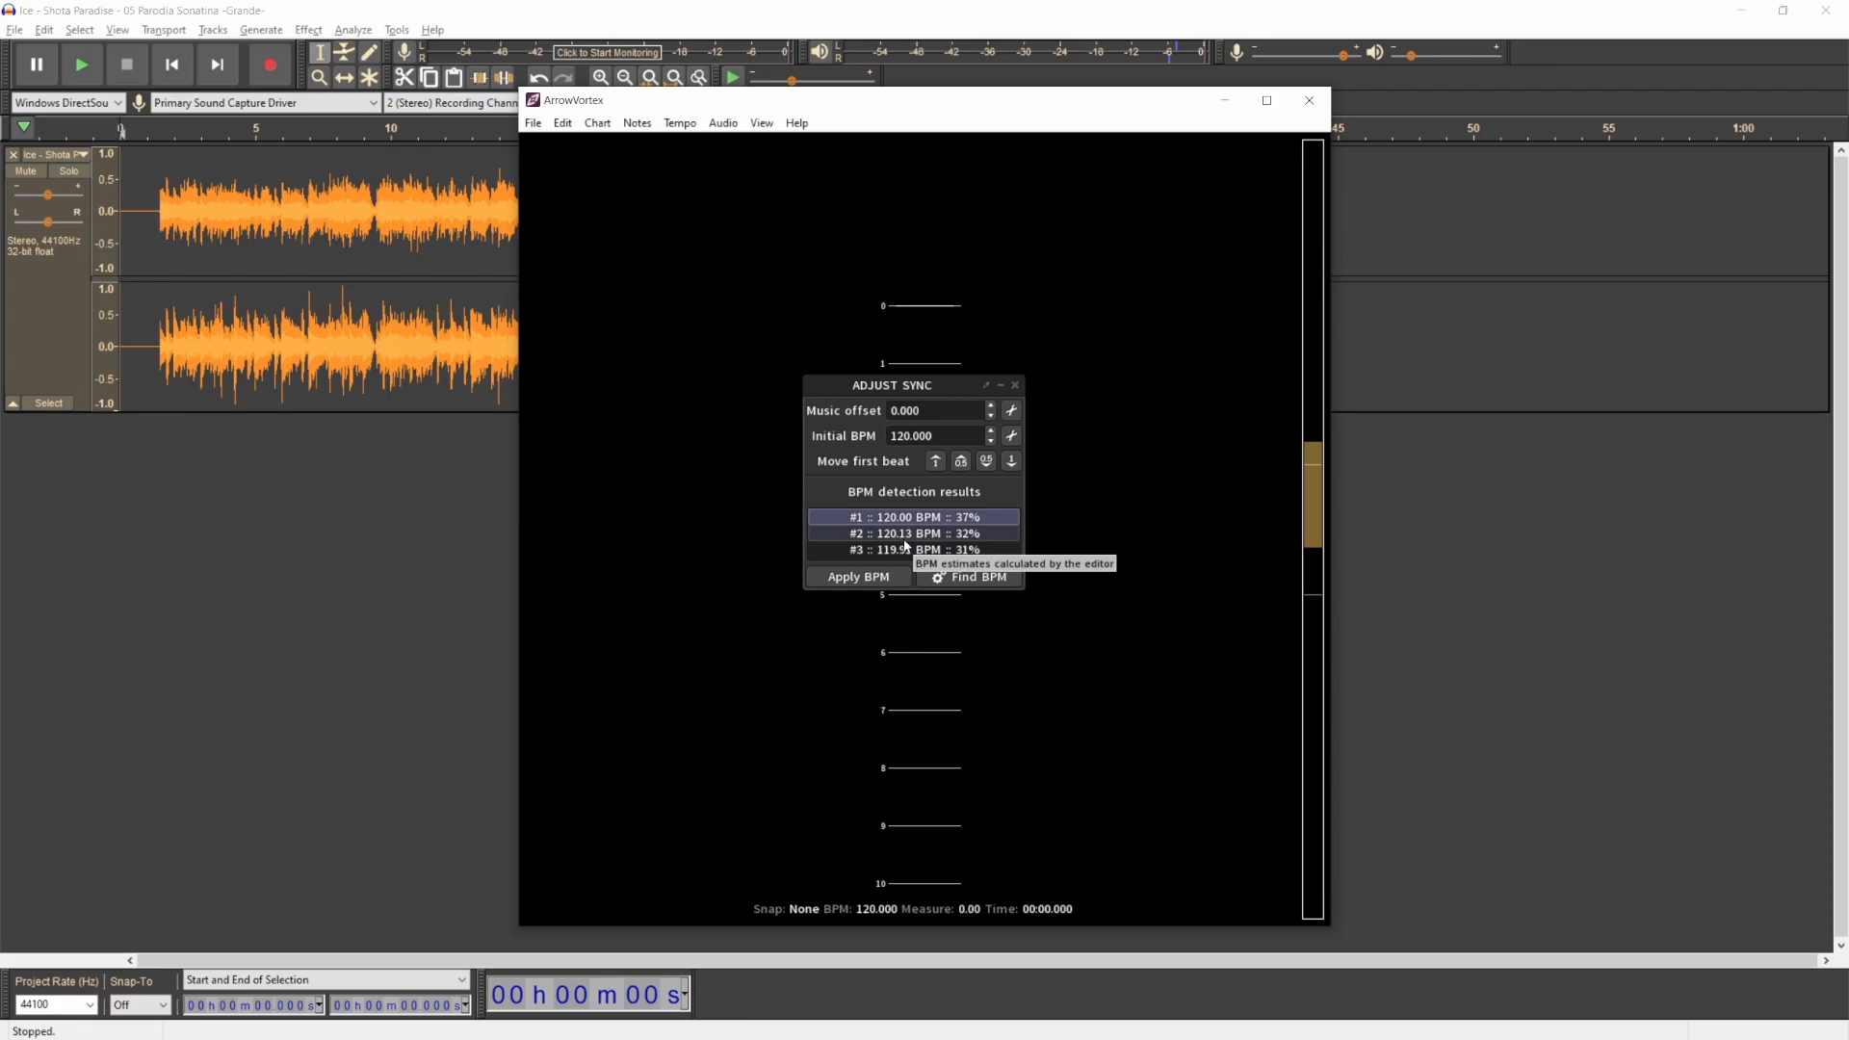
Step: Switch back to Audacity and undo the rhythm track removal and the deletion of the song's remainder
click(1507, 549)
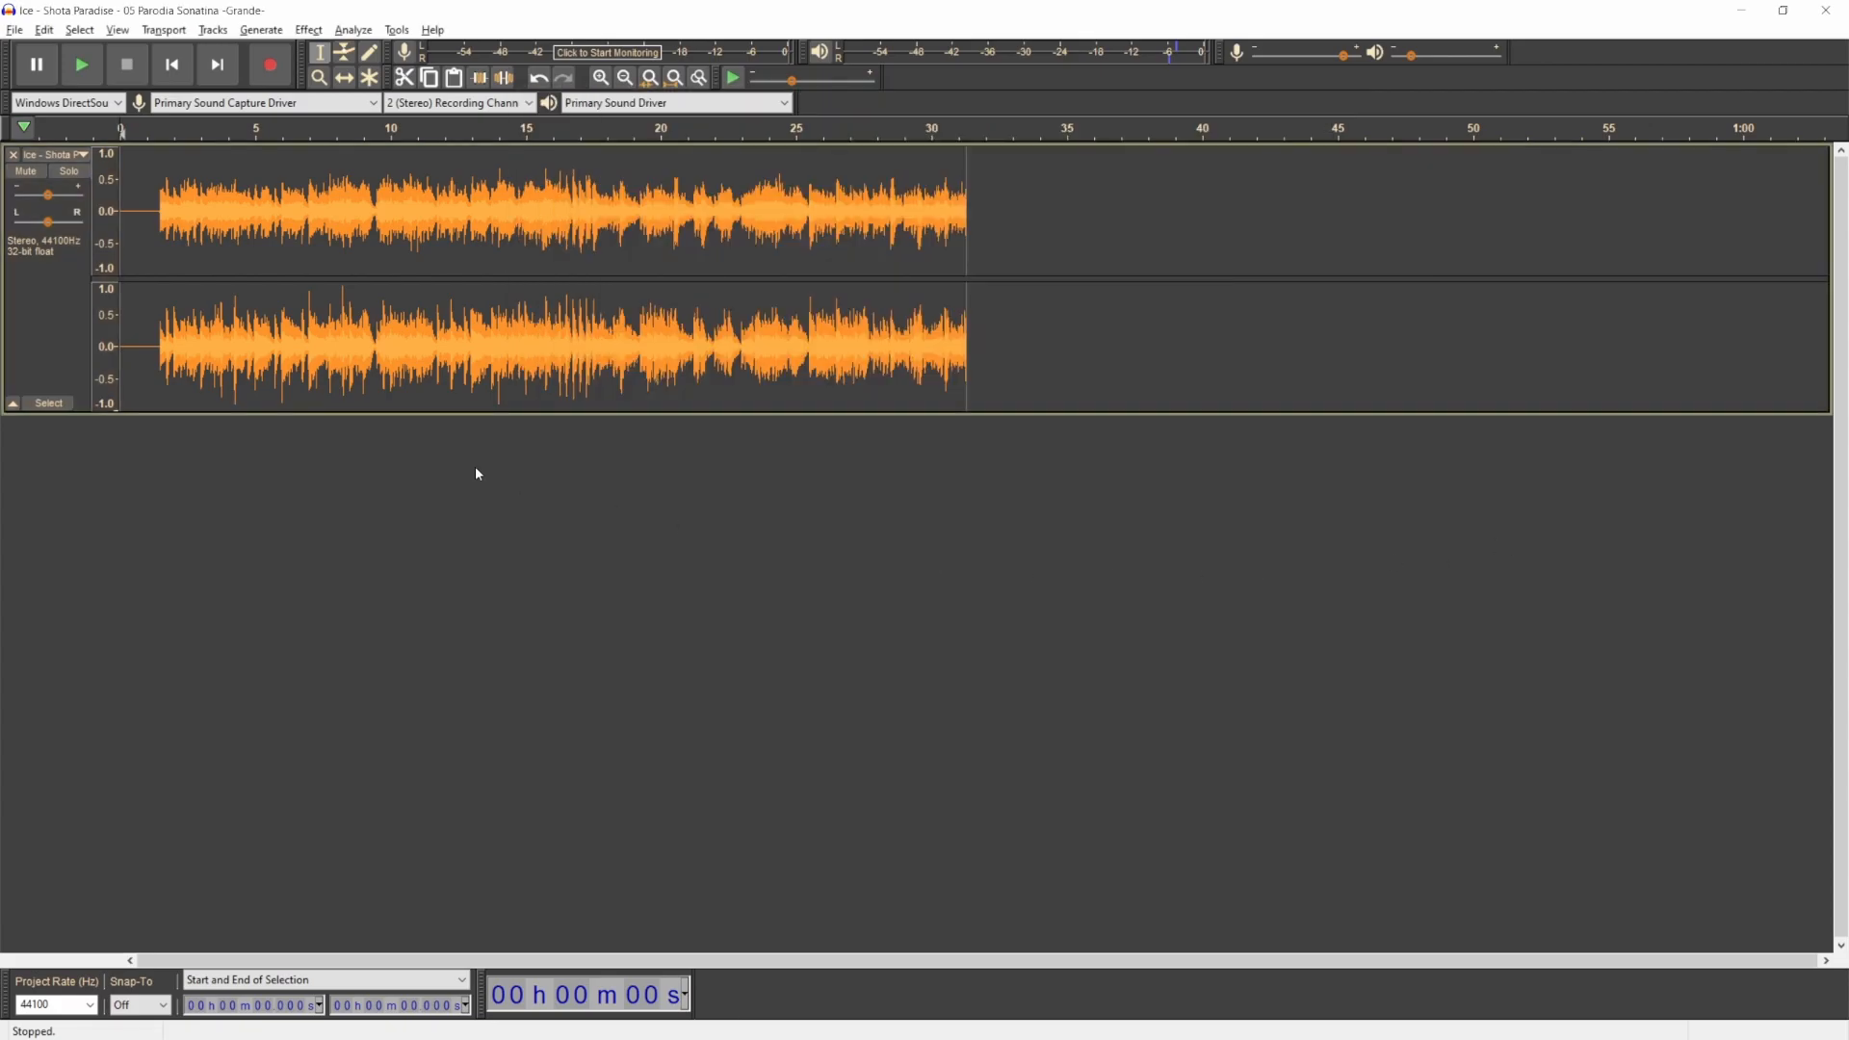
scroll(237, 231, up, 2)
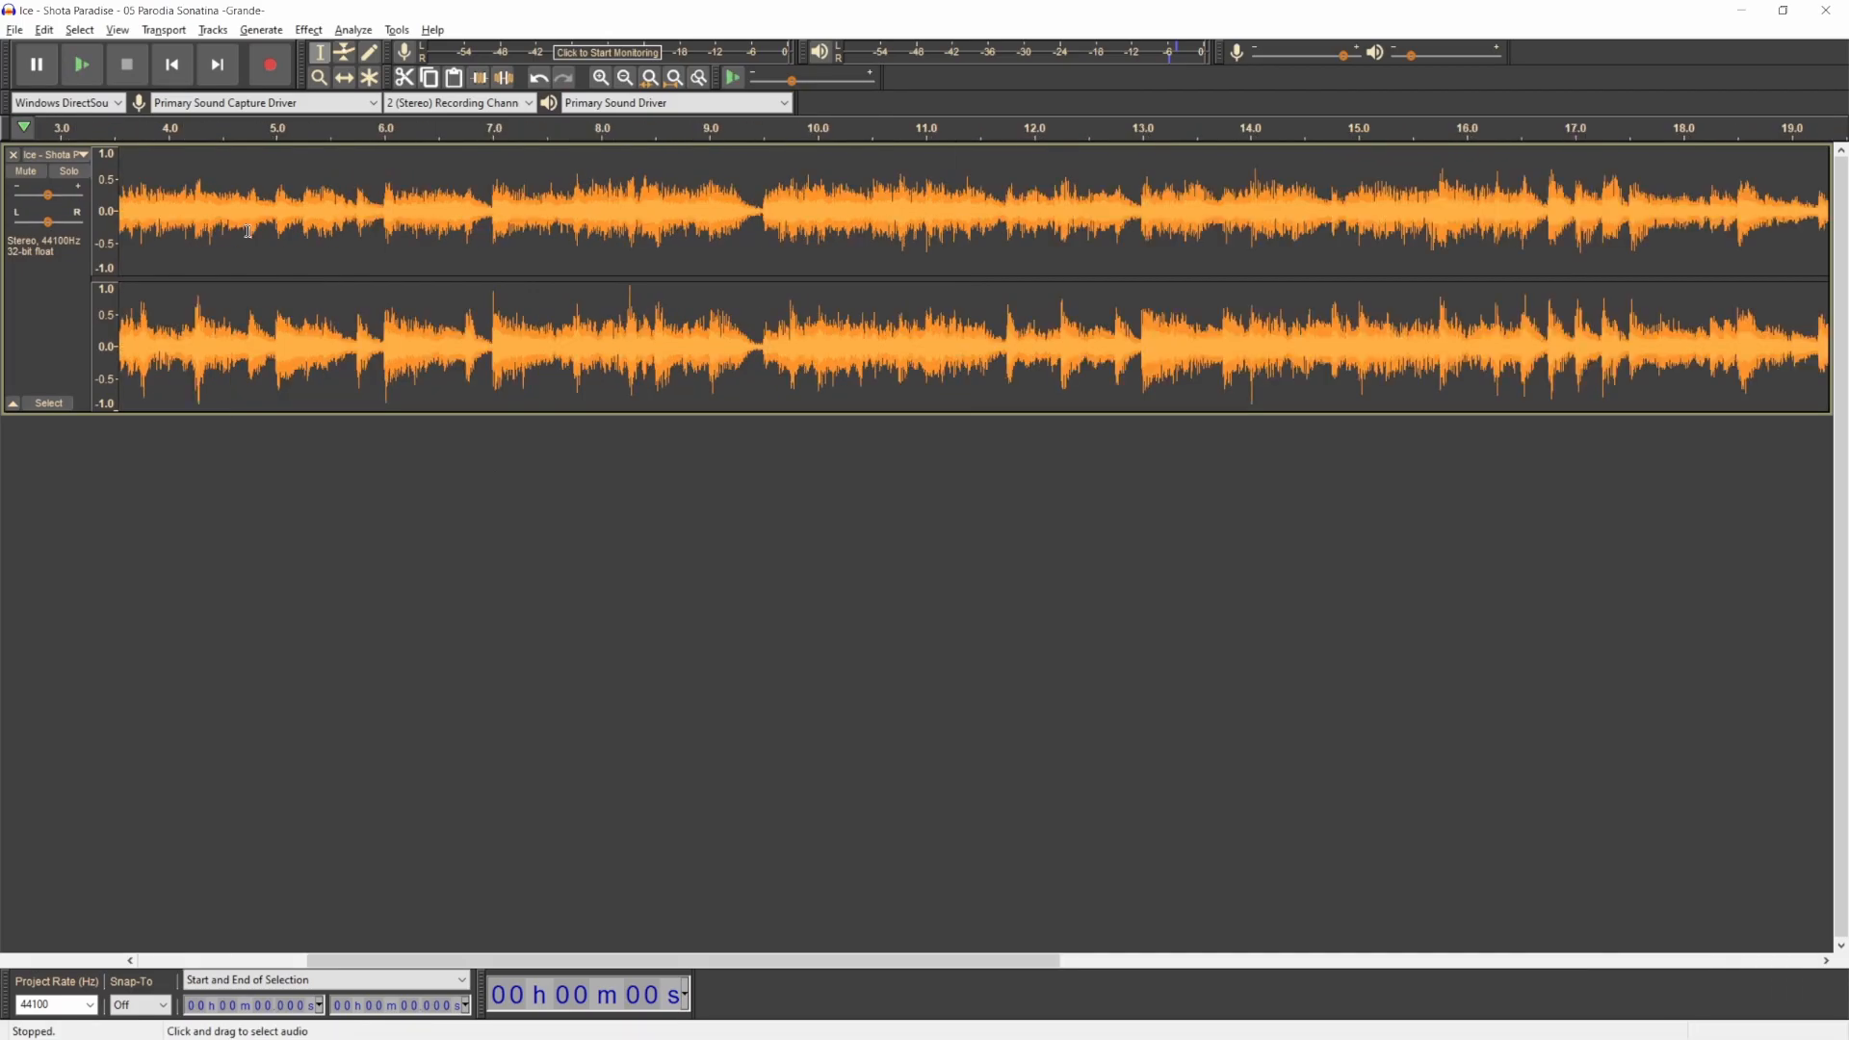
key(ctrl+z)
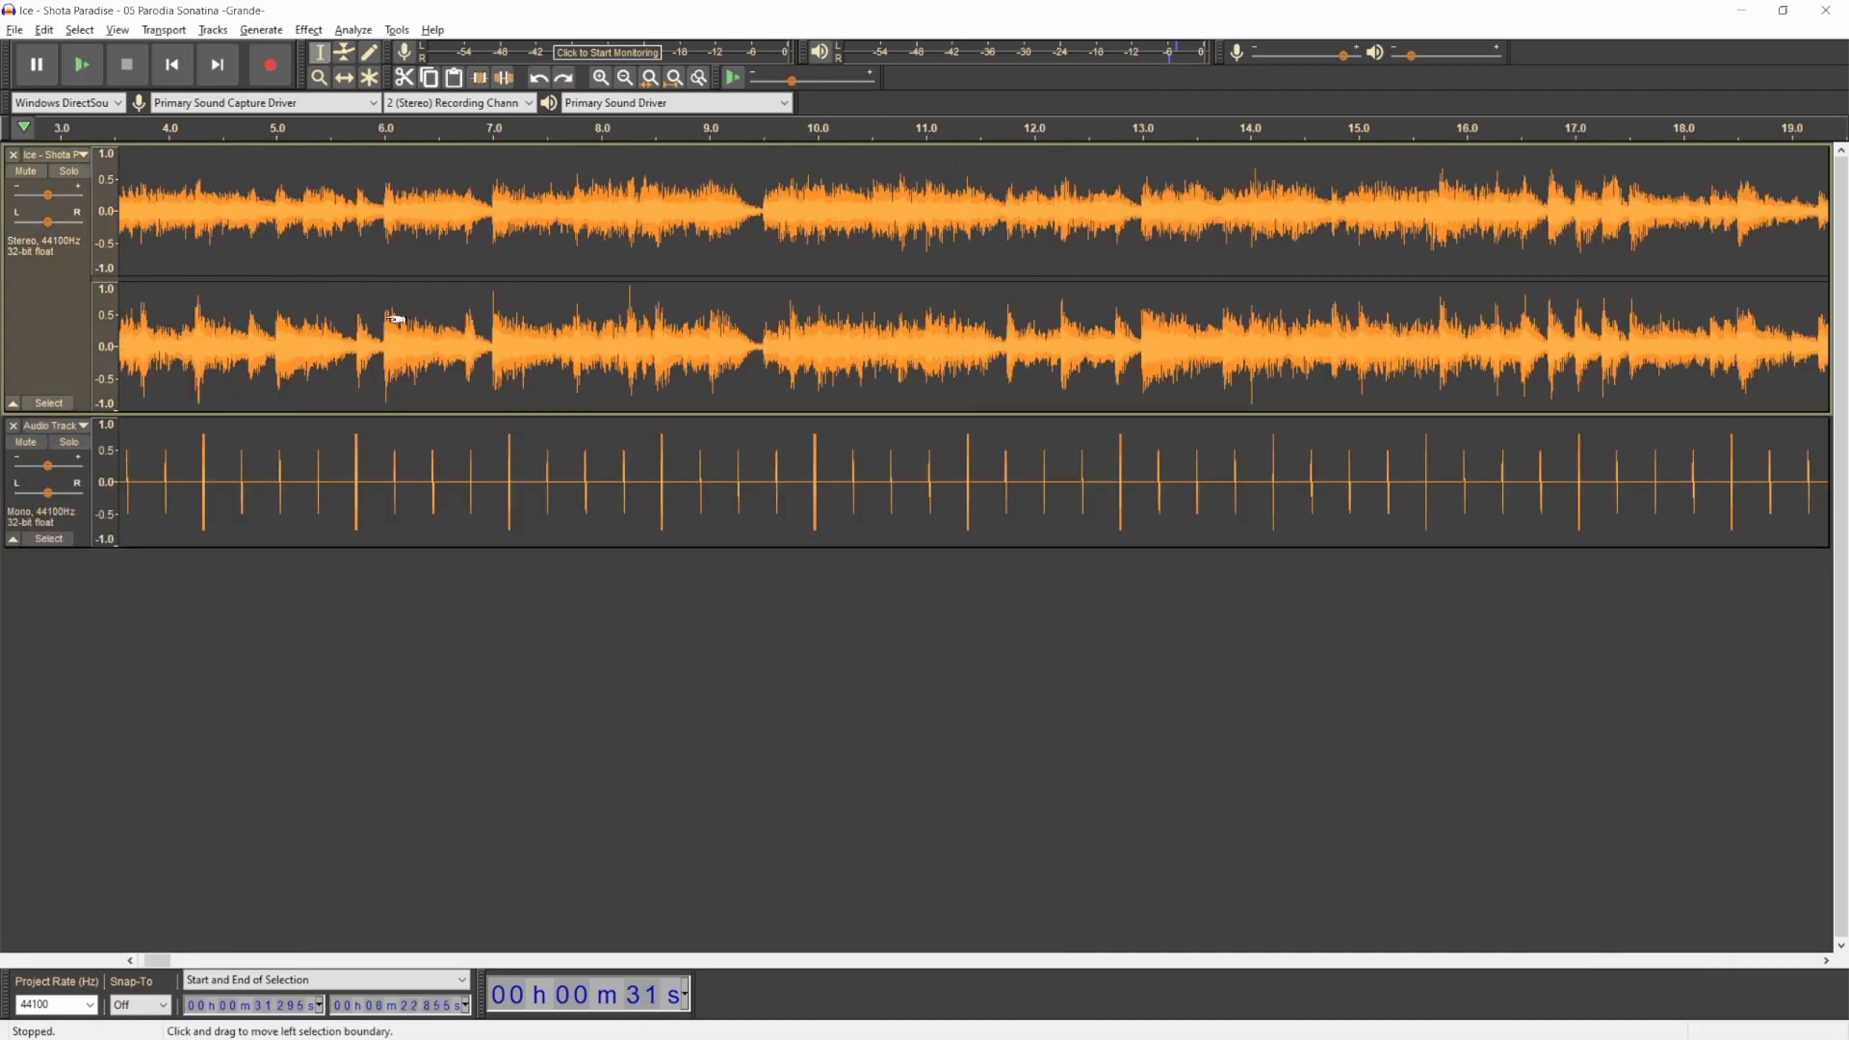
key(ctrl+z)
scroll(396, 319, down, 3)
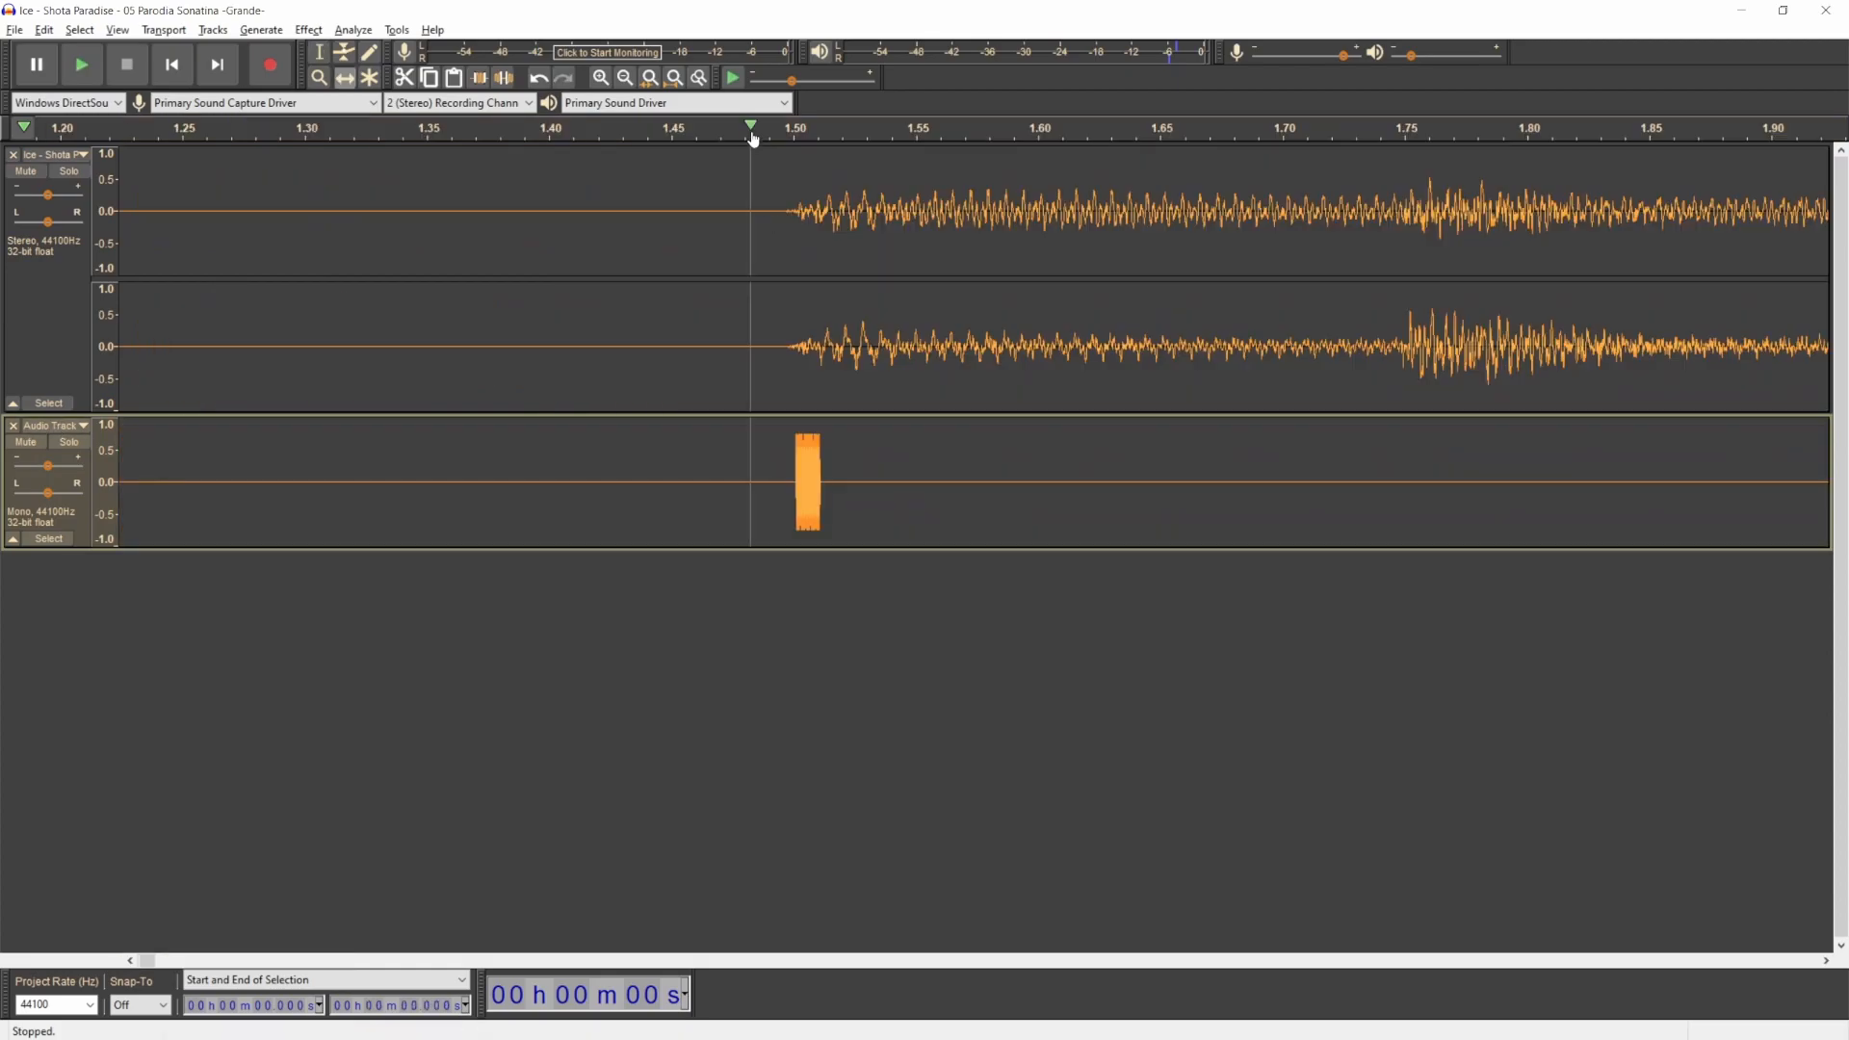
Step: Play the song with the rhythm track from about 1.48 s to check the intro's beat alignment
click(753, 141)
scroll(862, 475, down, 3)
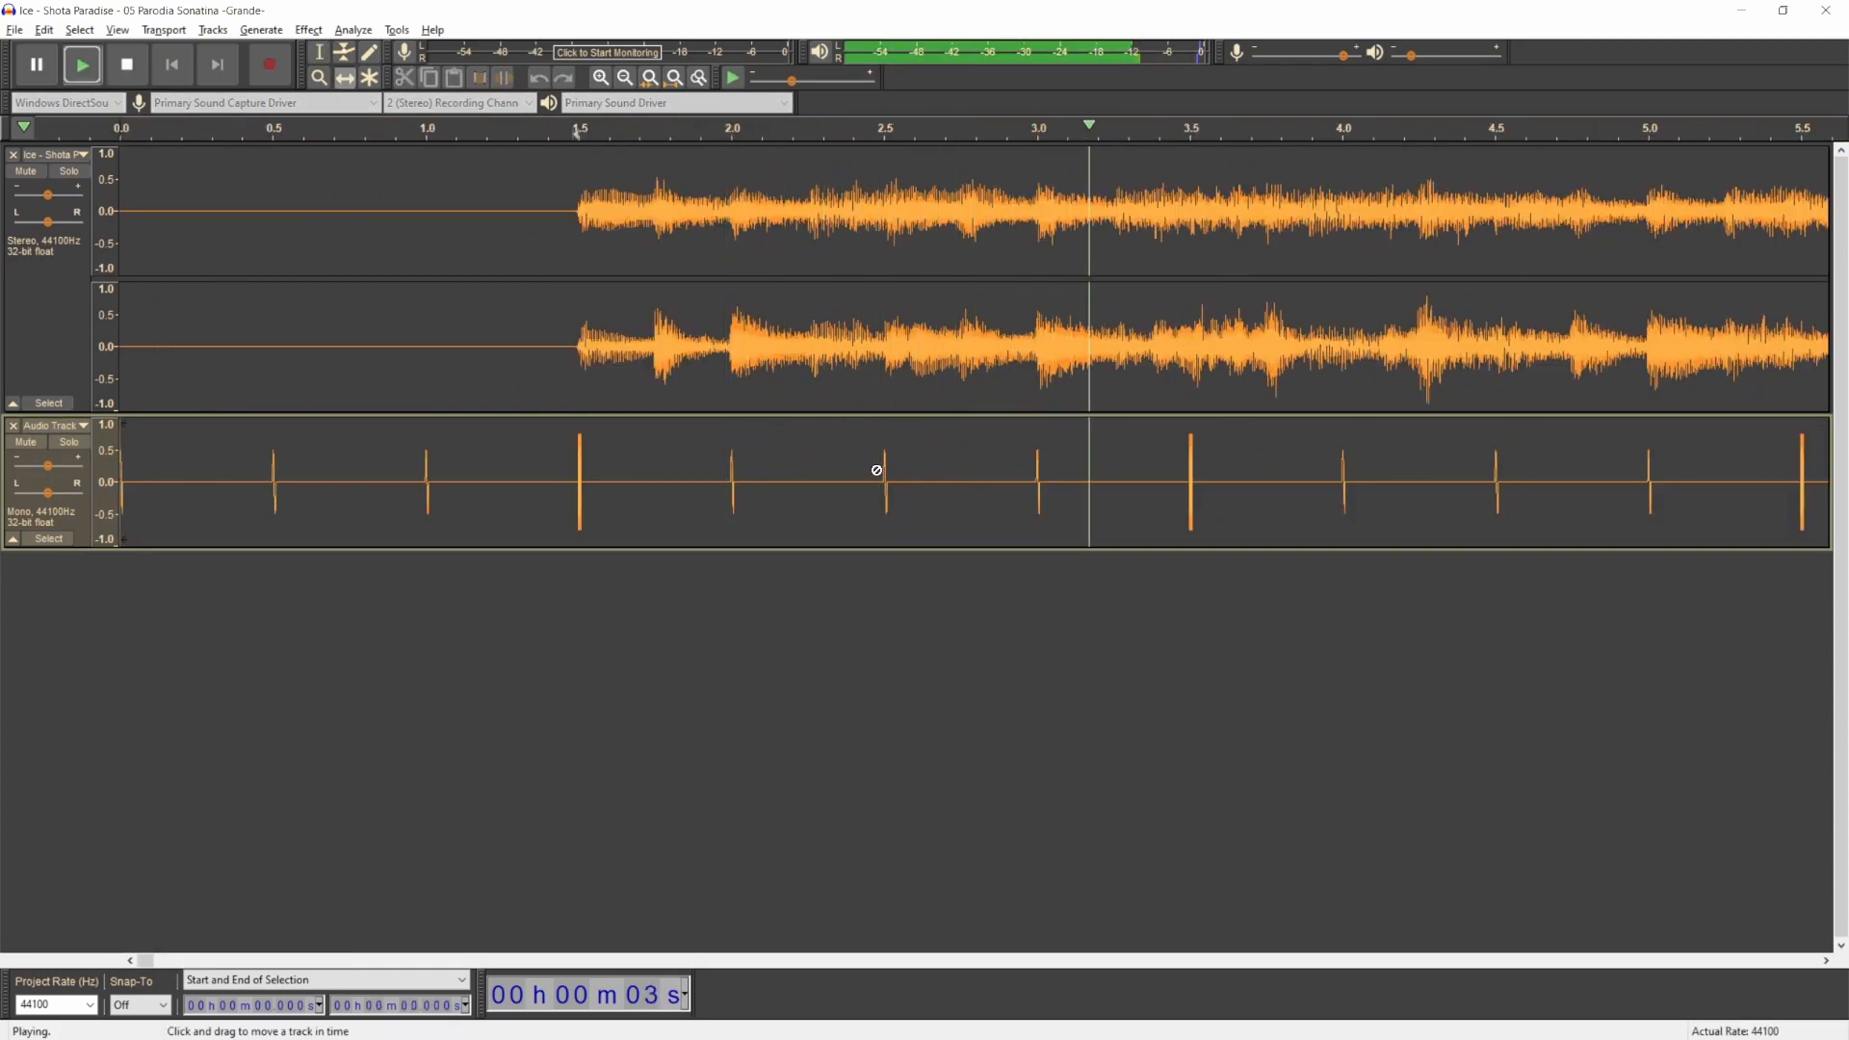
scroll(876, 470, down, 2)
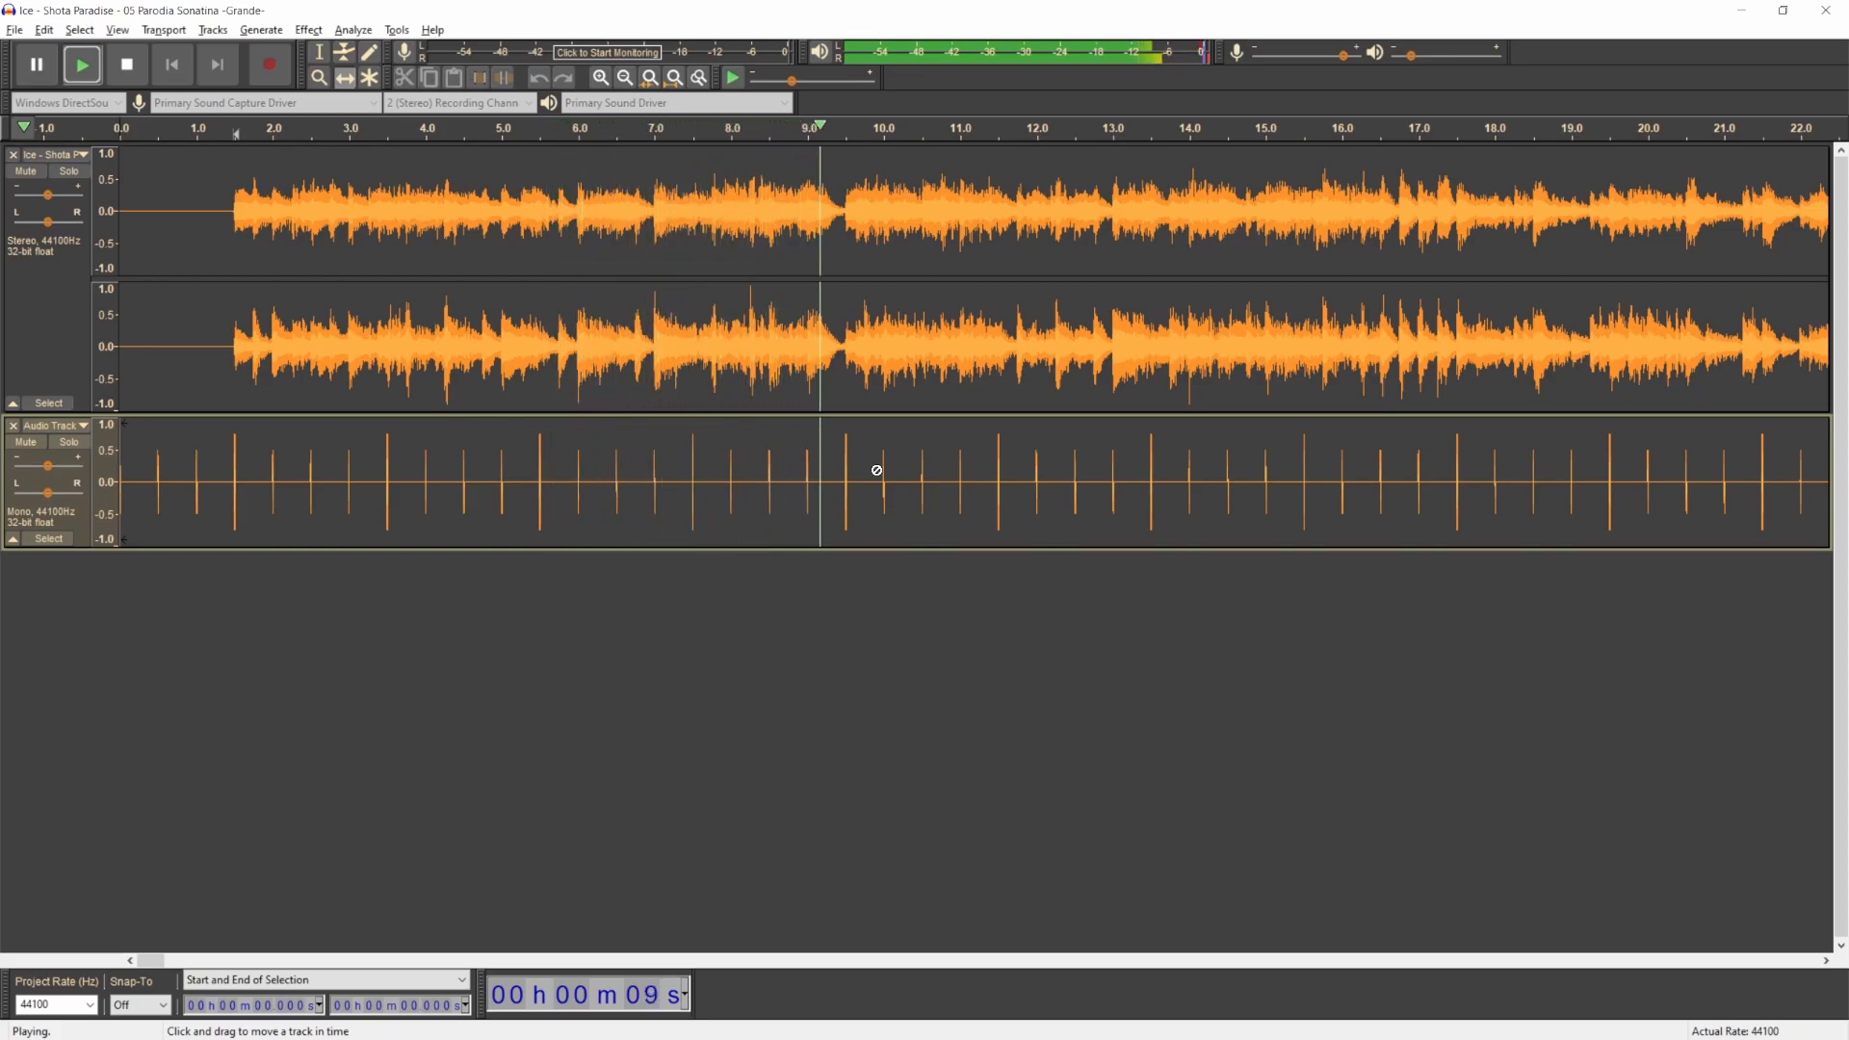
key(space)
Step: Briefly play both tracks from about 33 s, where the louder section begins, to compare the beats
scroll(924, 477, down, 1)
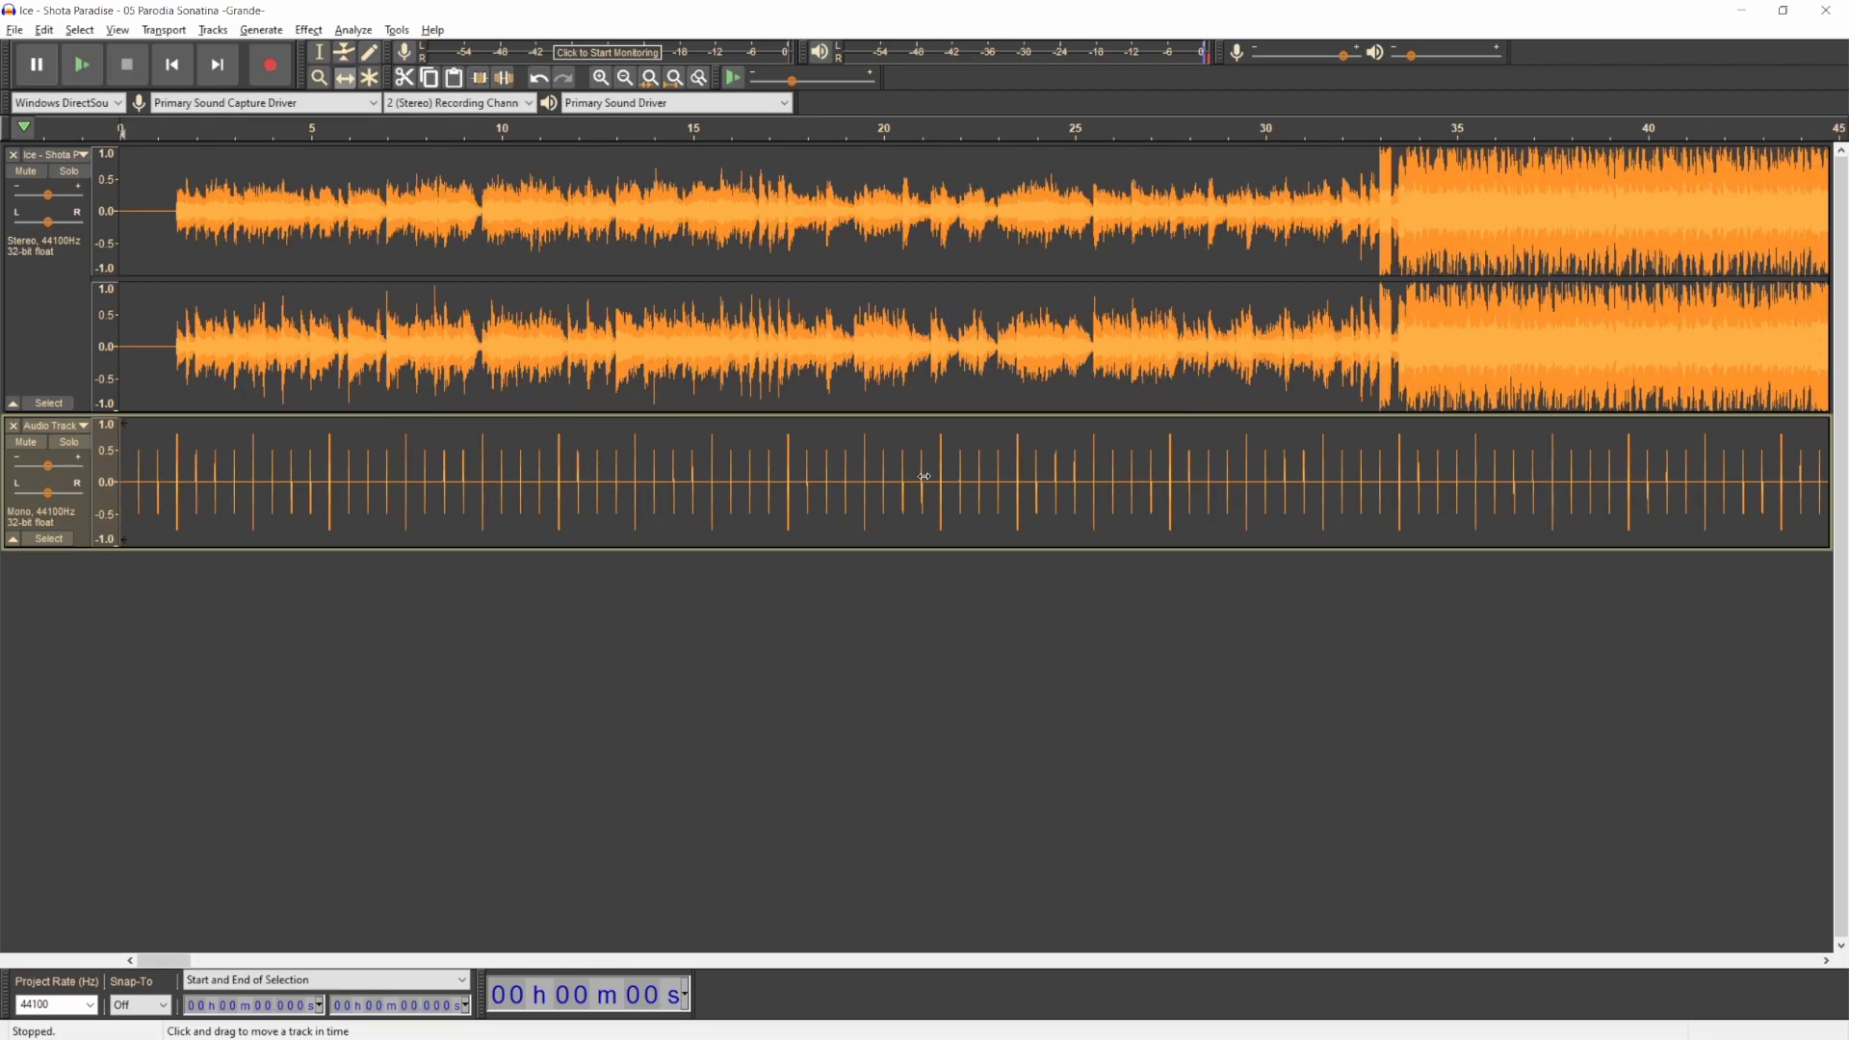
scroll(924, 477, down, 1)
click(743, 131)
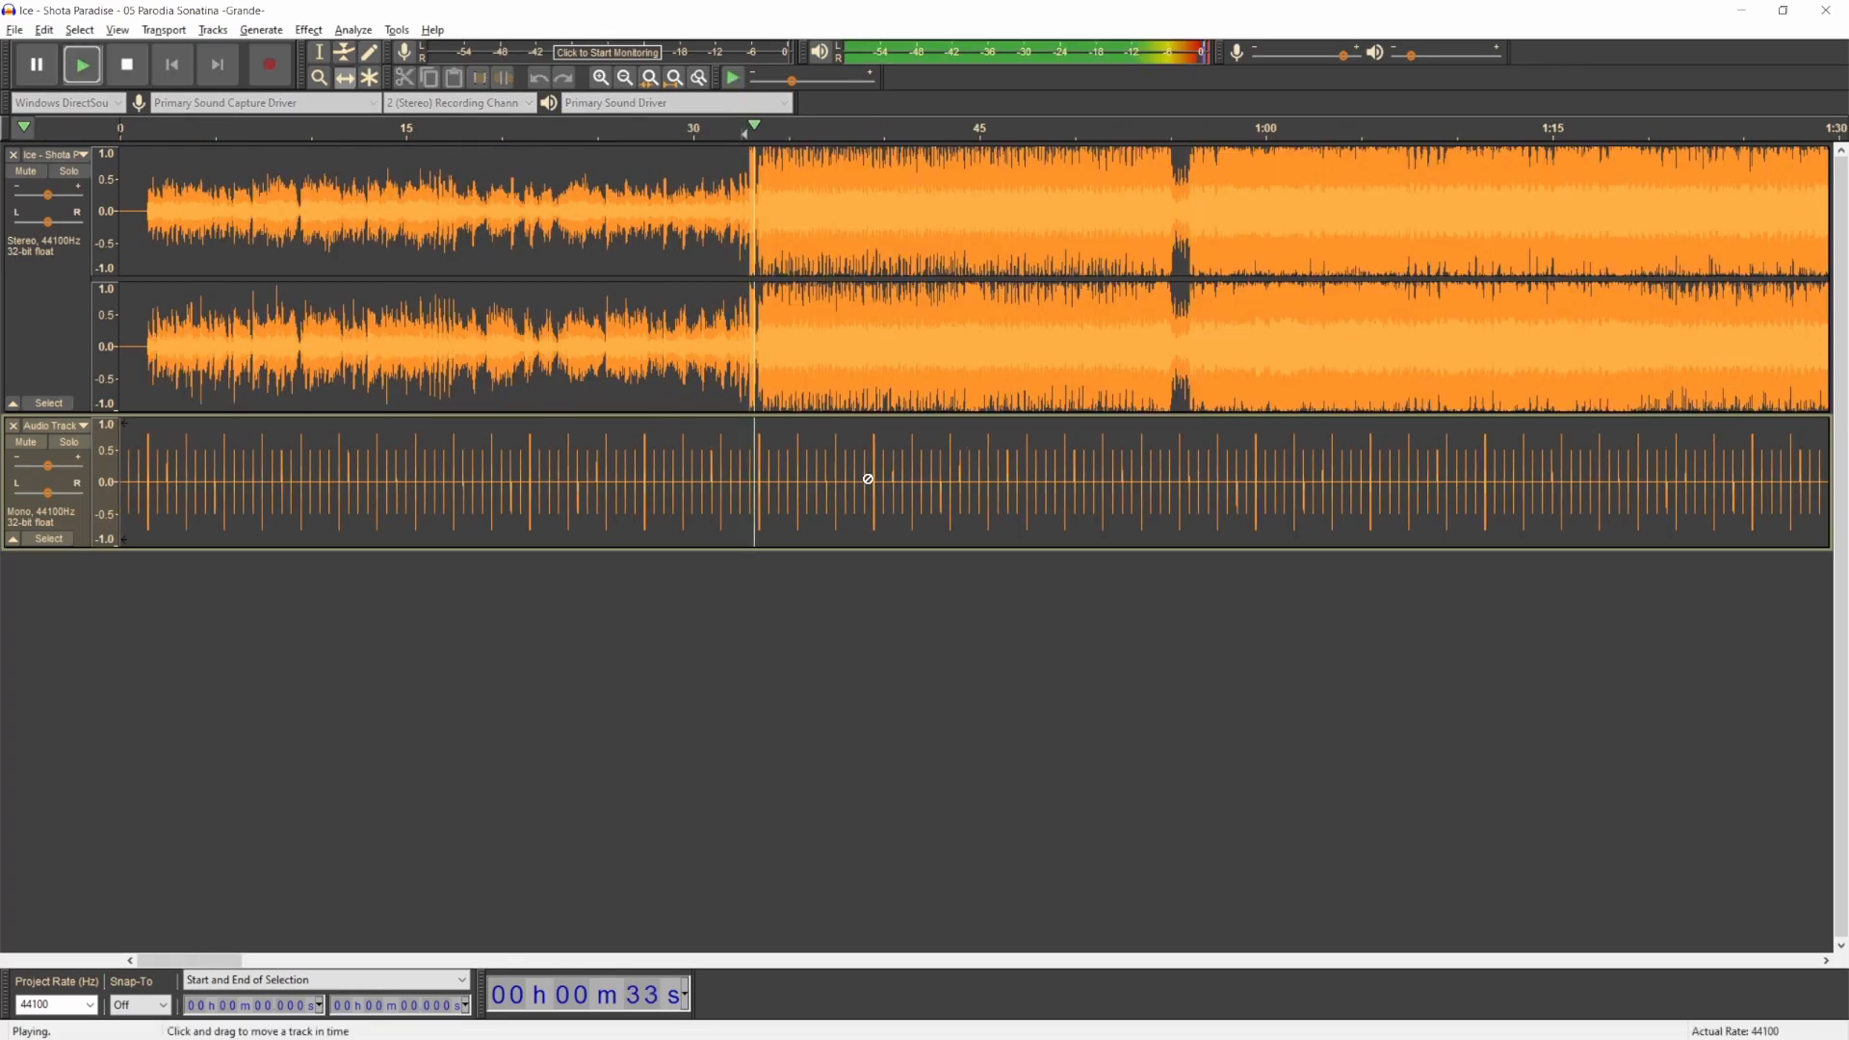
key(space)
Step: Remove the old rhythm track and generate a new, faster one with 712 bars and 4 beats per bar
scroll(781, 509, up, 4)
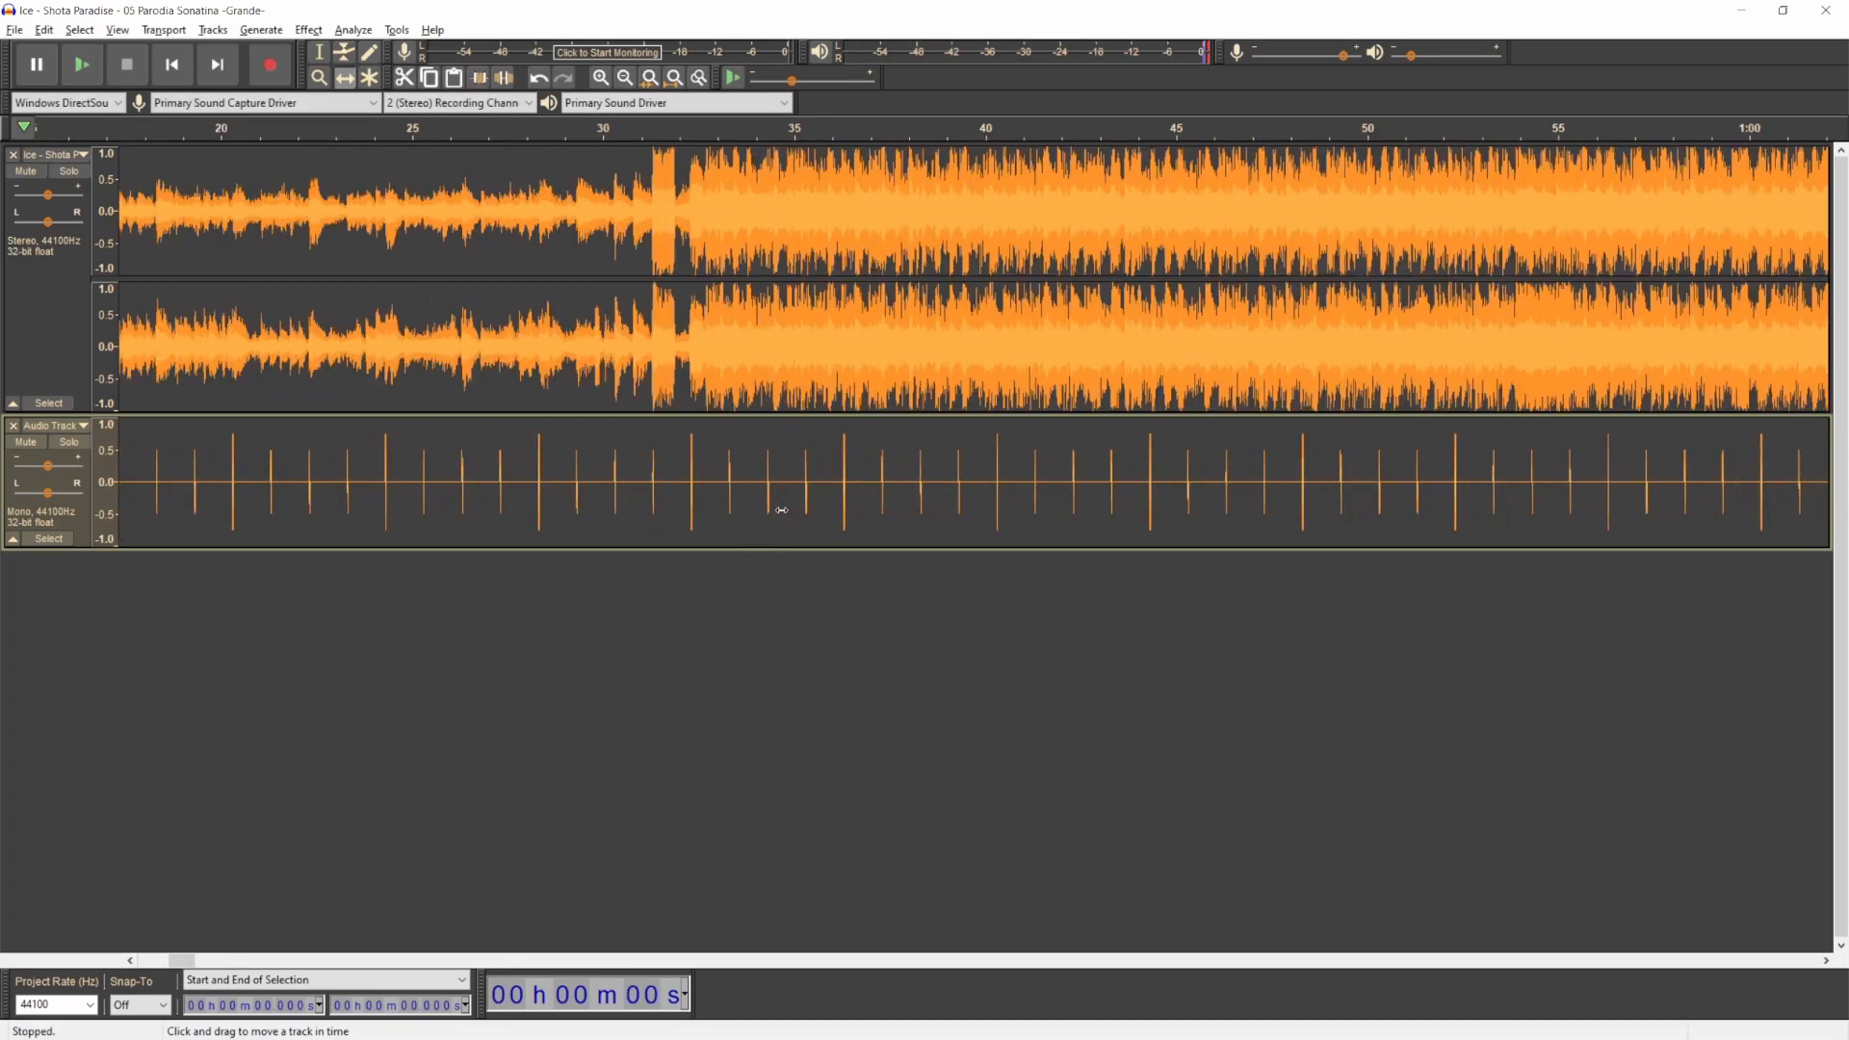
click(14, 425)
click(261, 30)
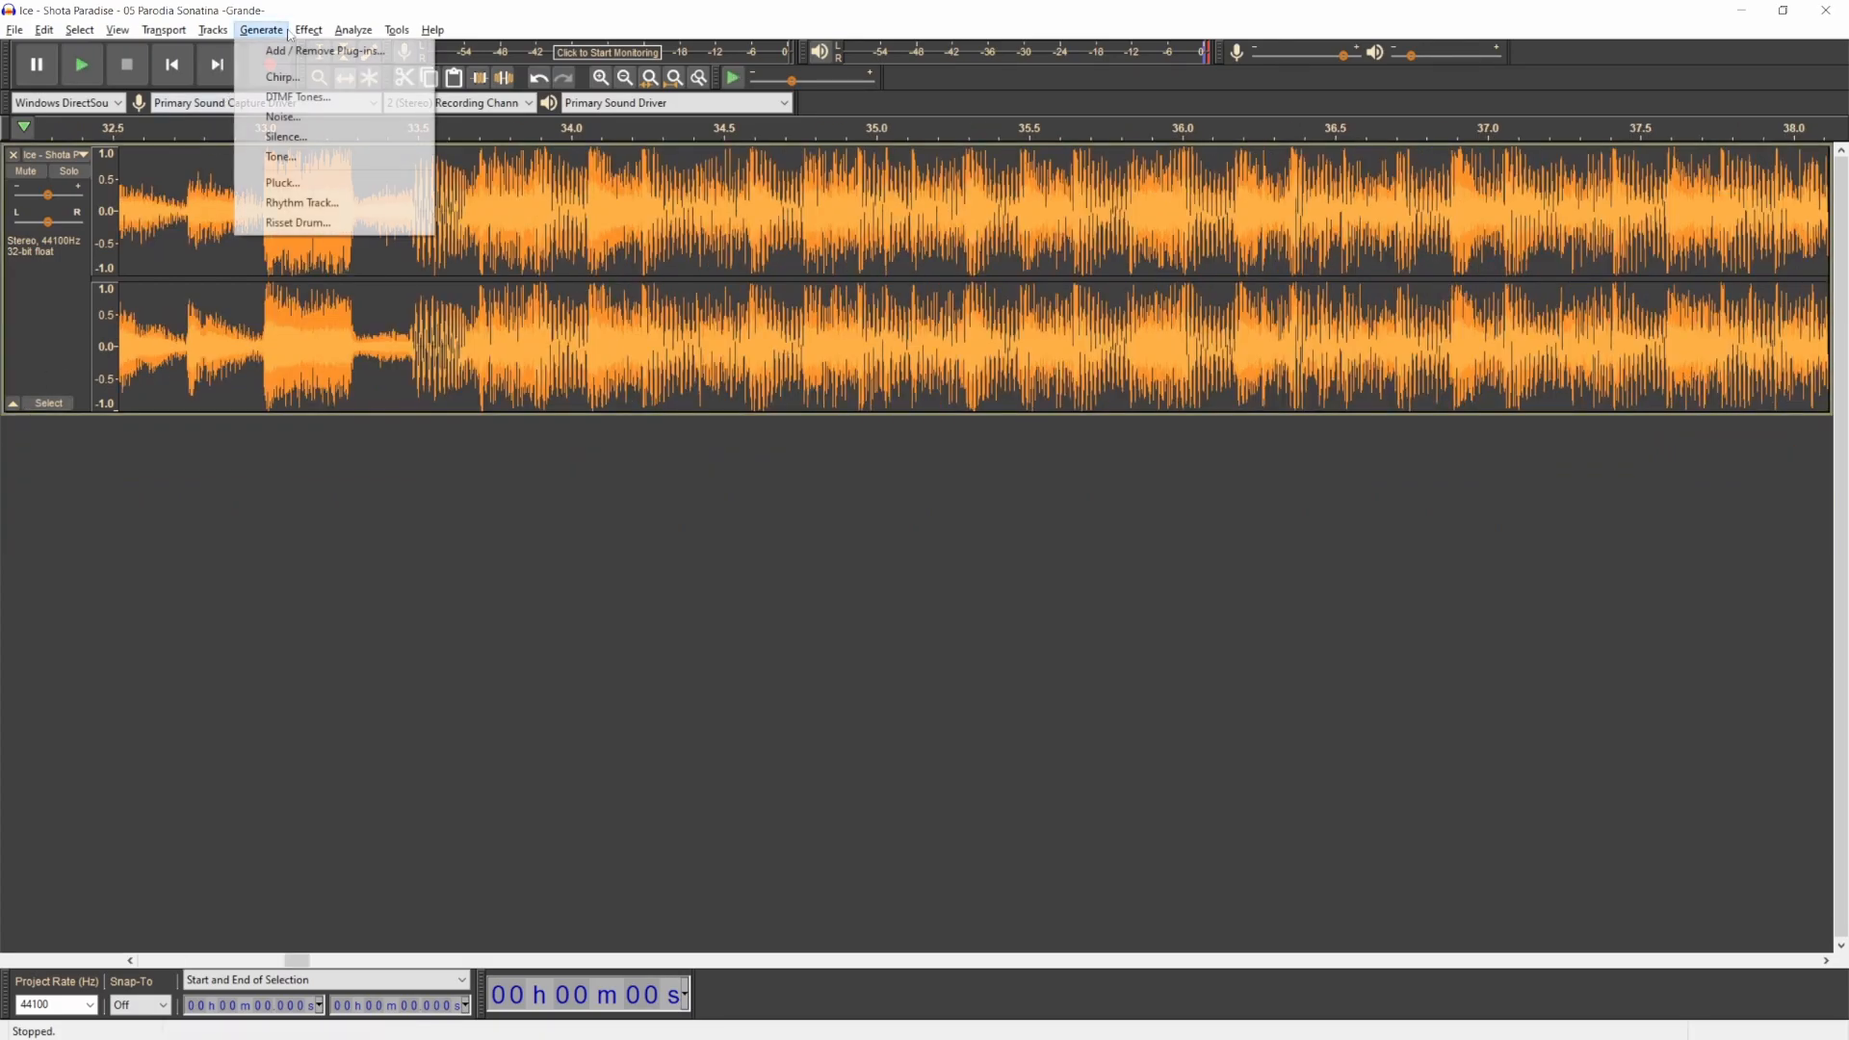
mouse_move(308, 30)
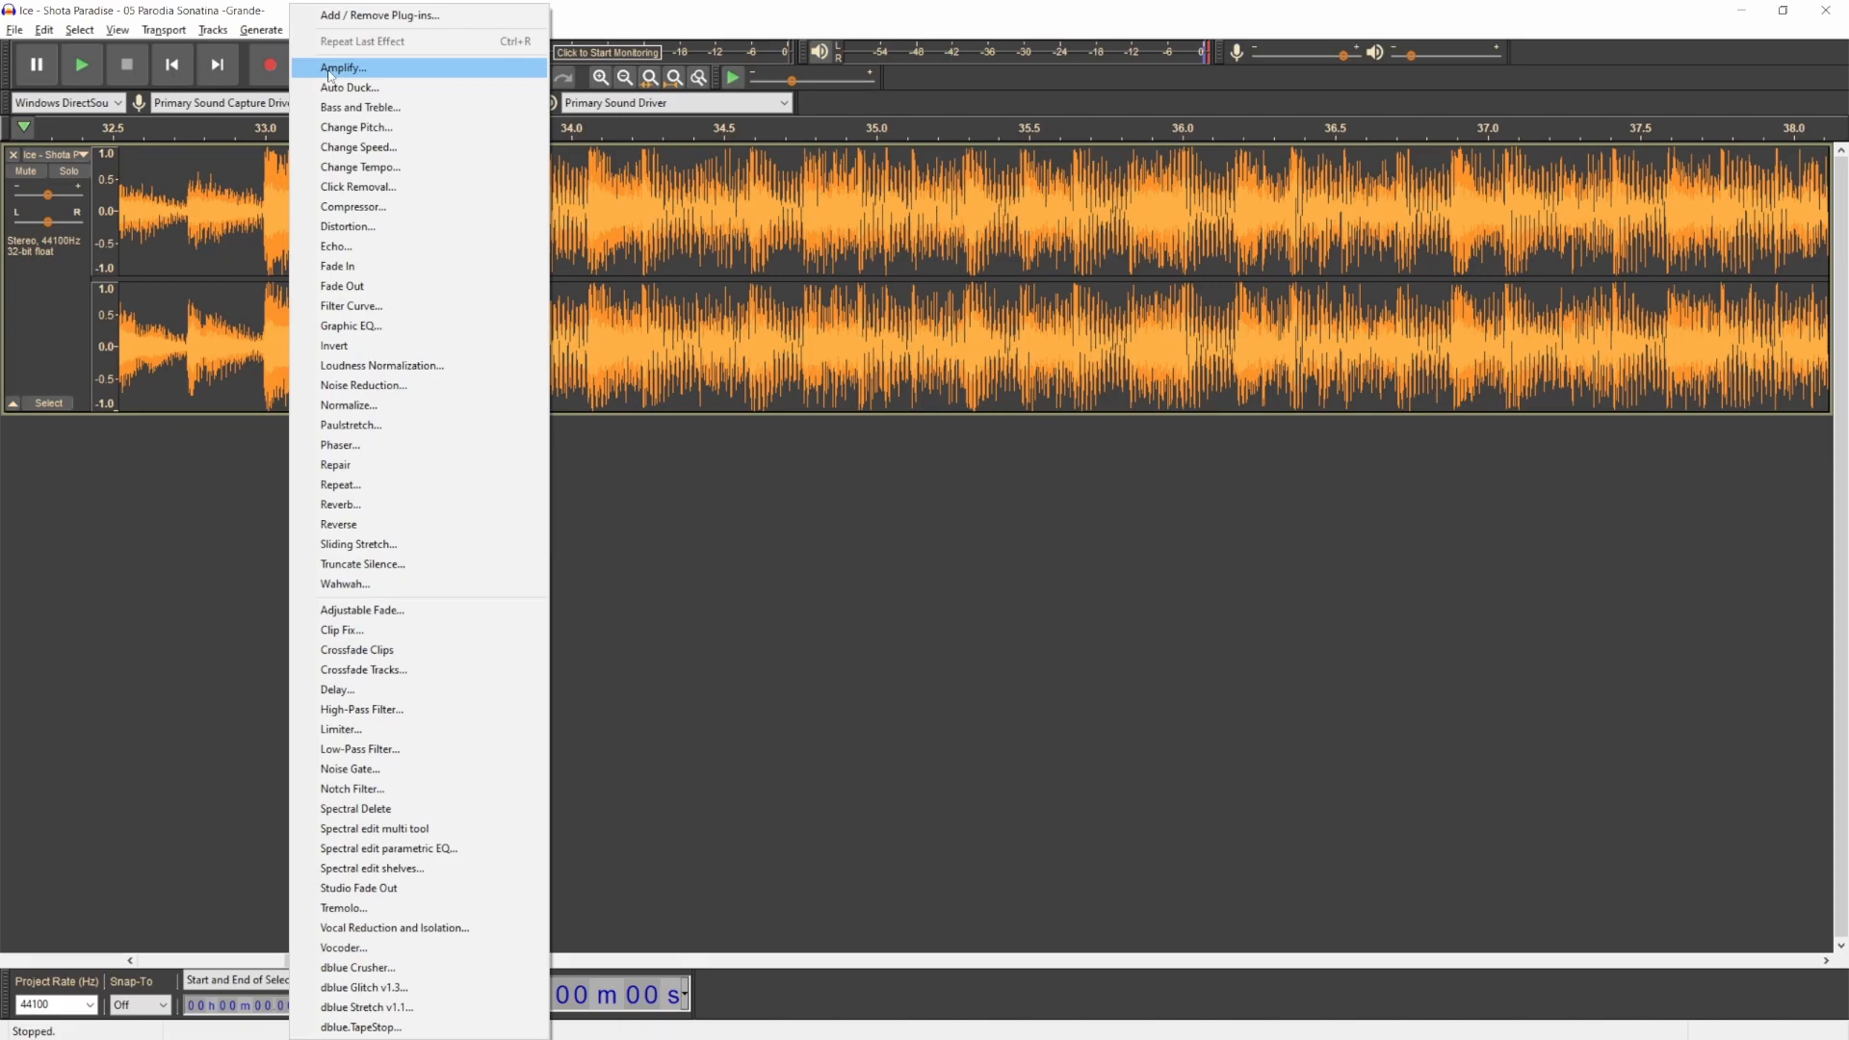
click(289, 202)
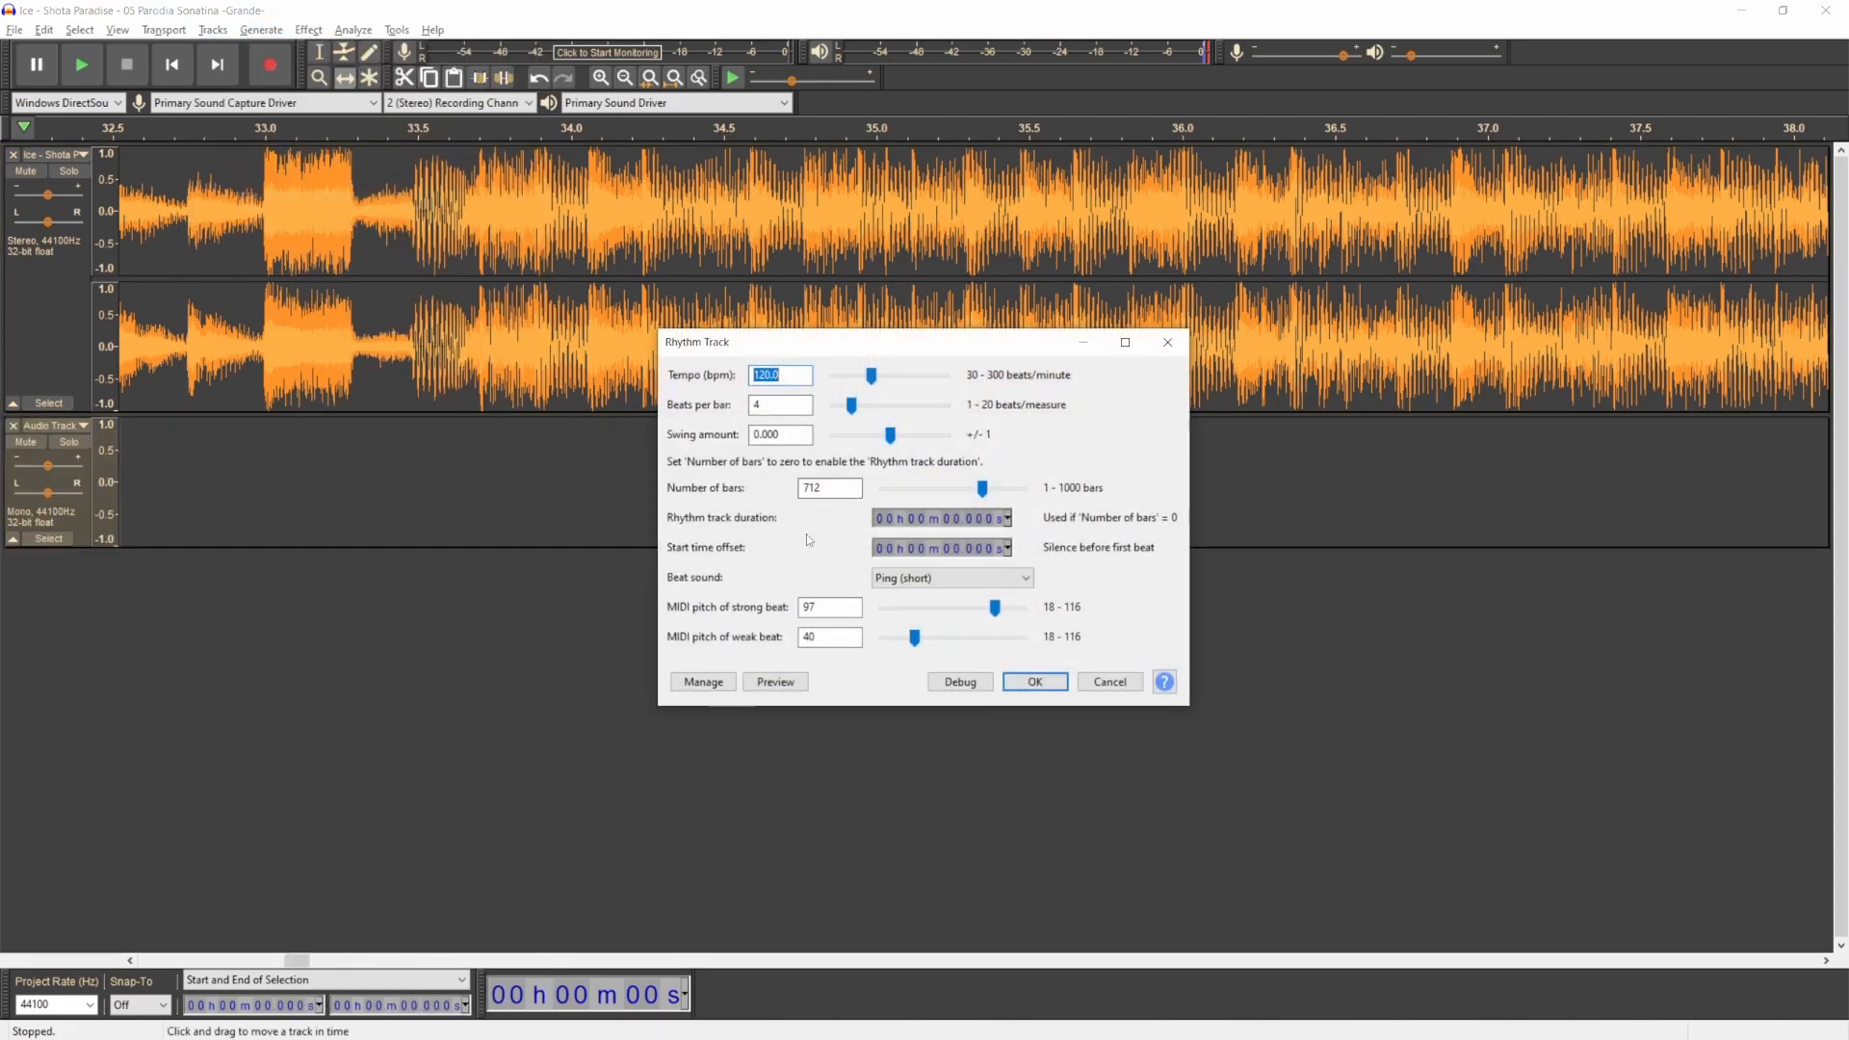
click(1034, 682)
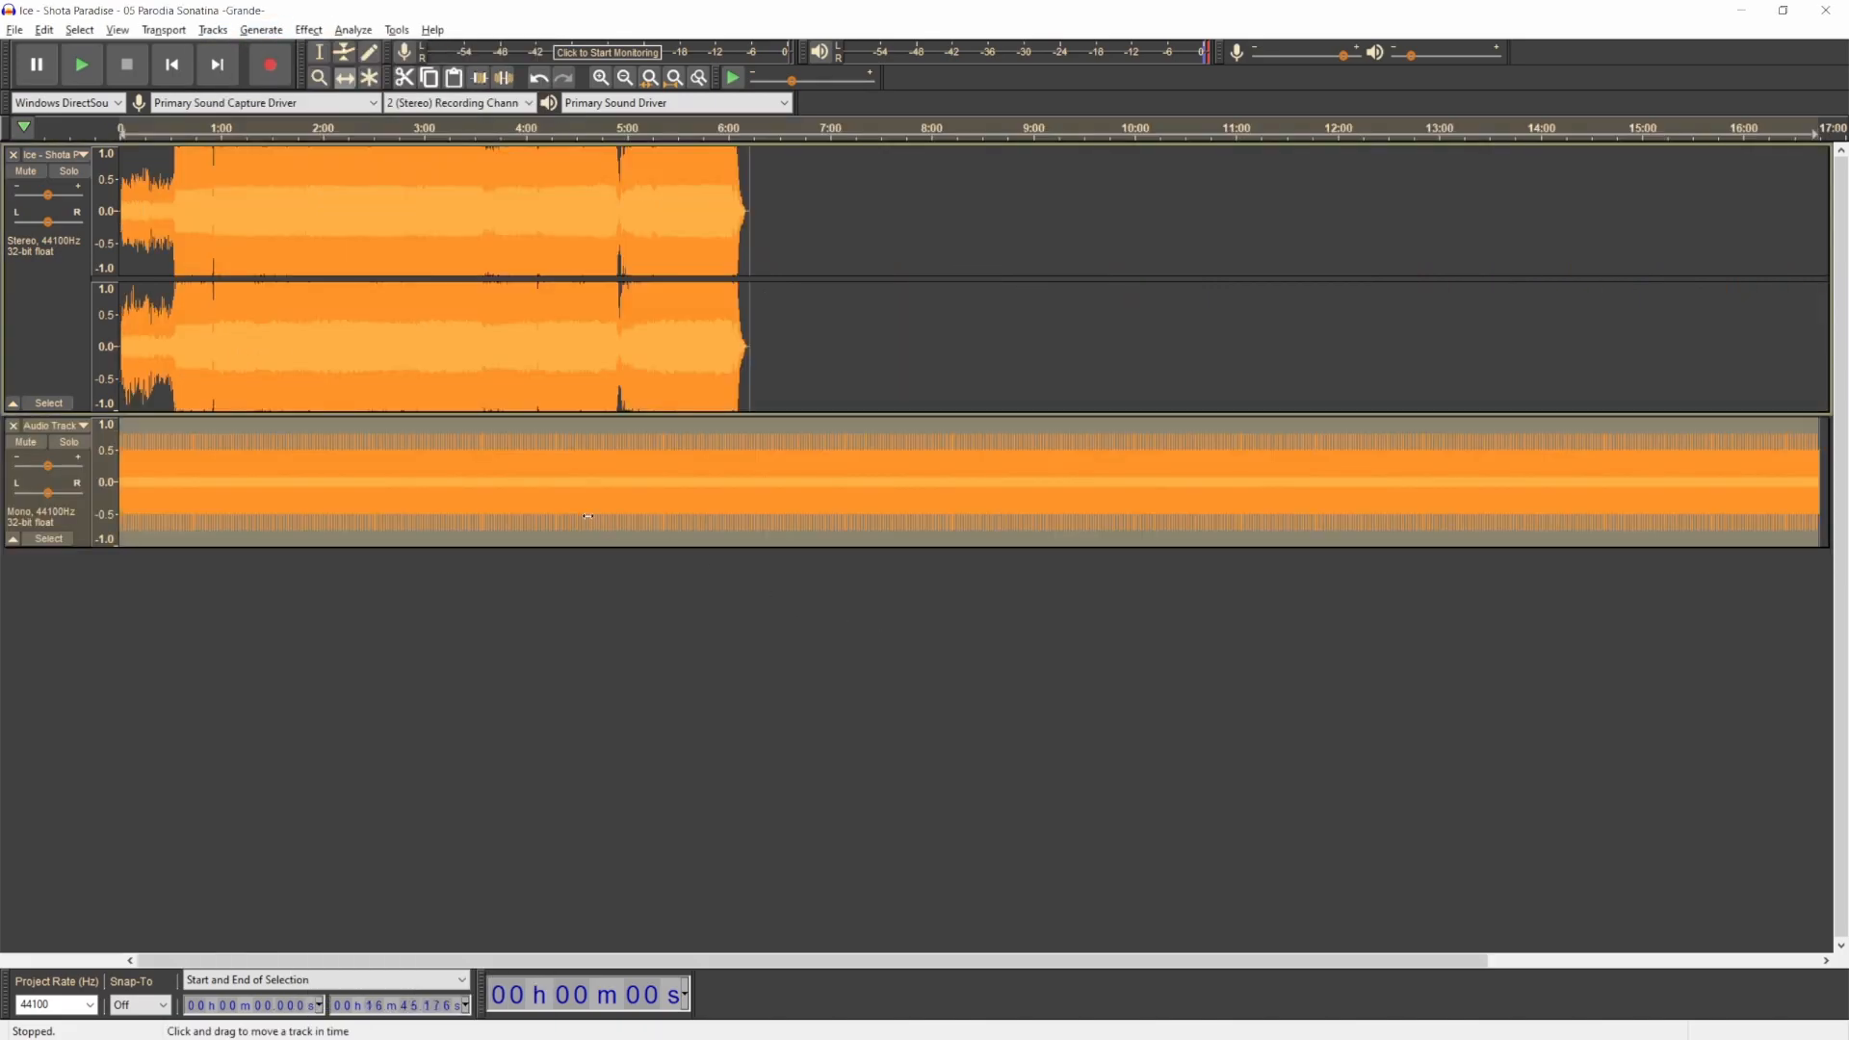
Step: Shift the new rhythm track so a strong beat lines up with the start of the loud section at about 33.7 s
click(175, 84)
scroll(272, 462, up, 5)
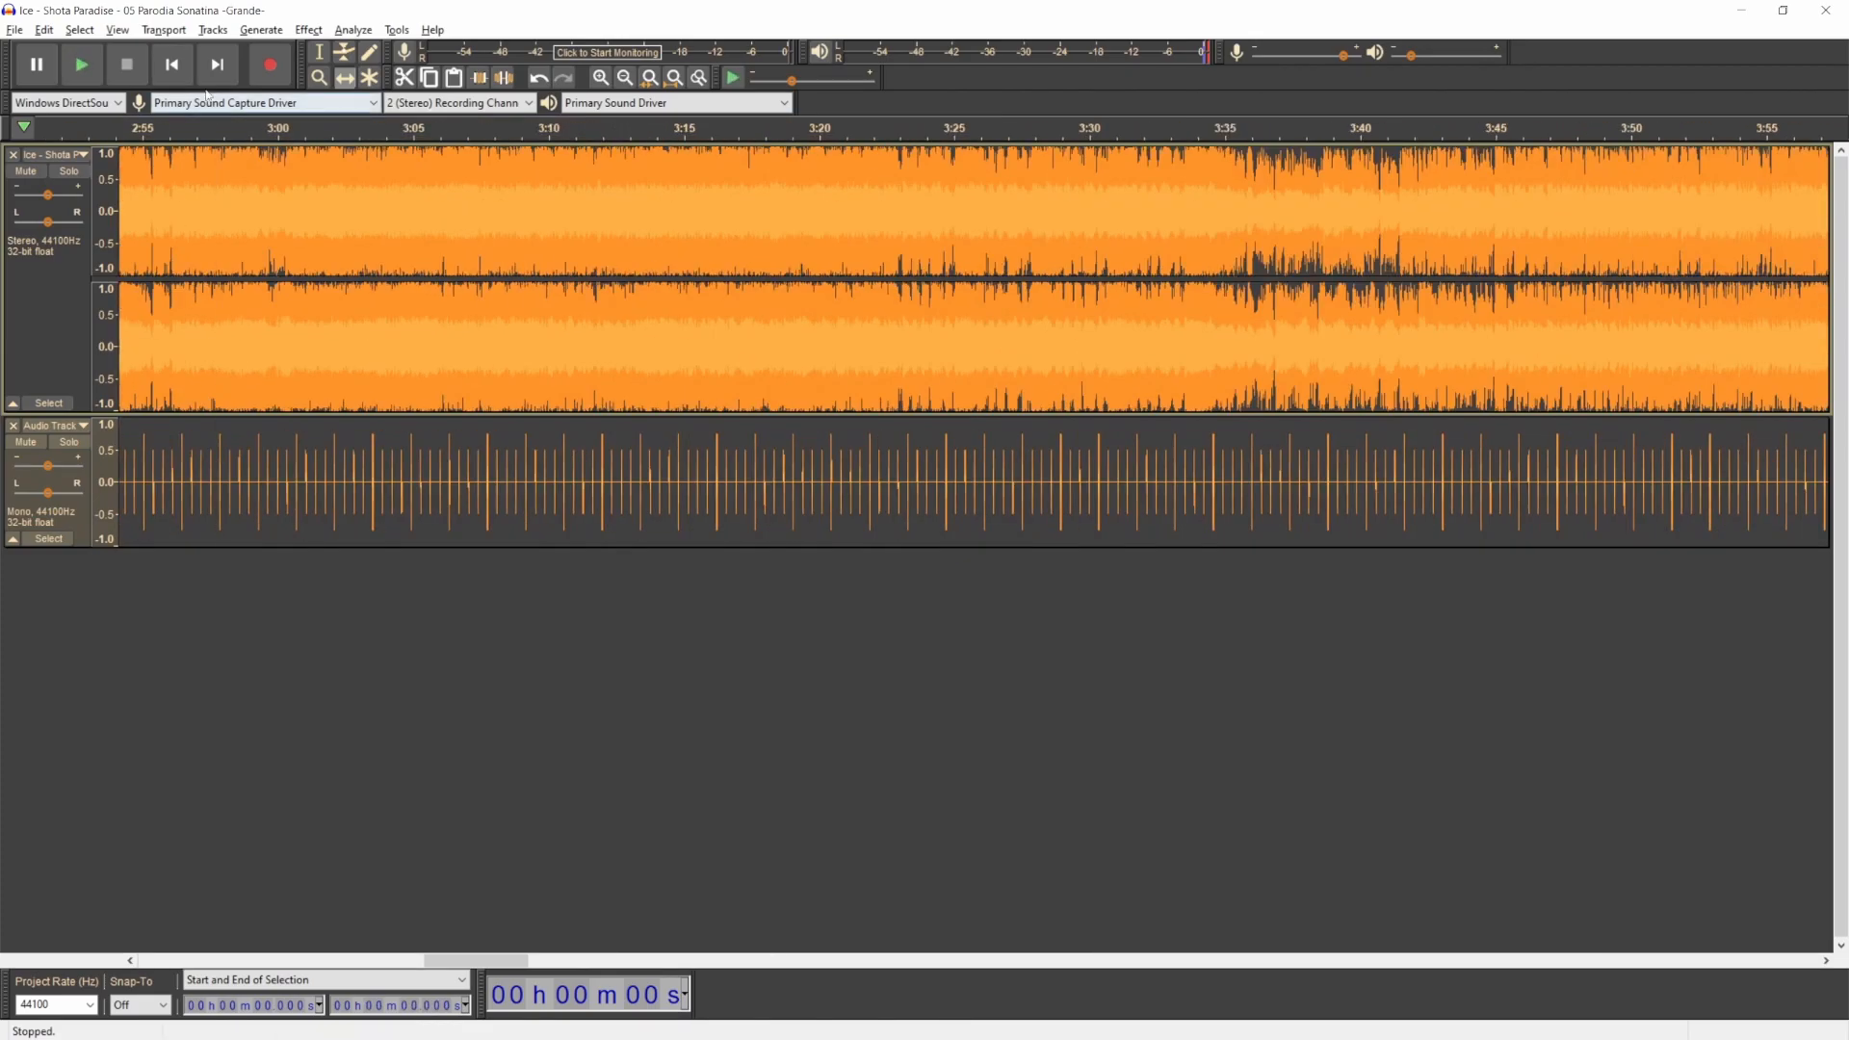
drag(472, 960, 183, 960)
scroll(1119, 500, up, 2)
scroll(1119, 499, up, 2)
scroll(565, 482, left, 17)
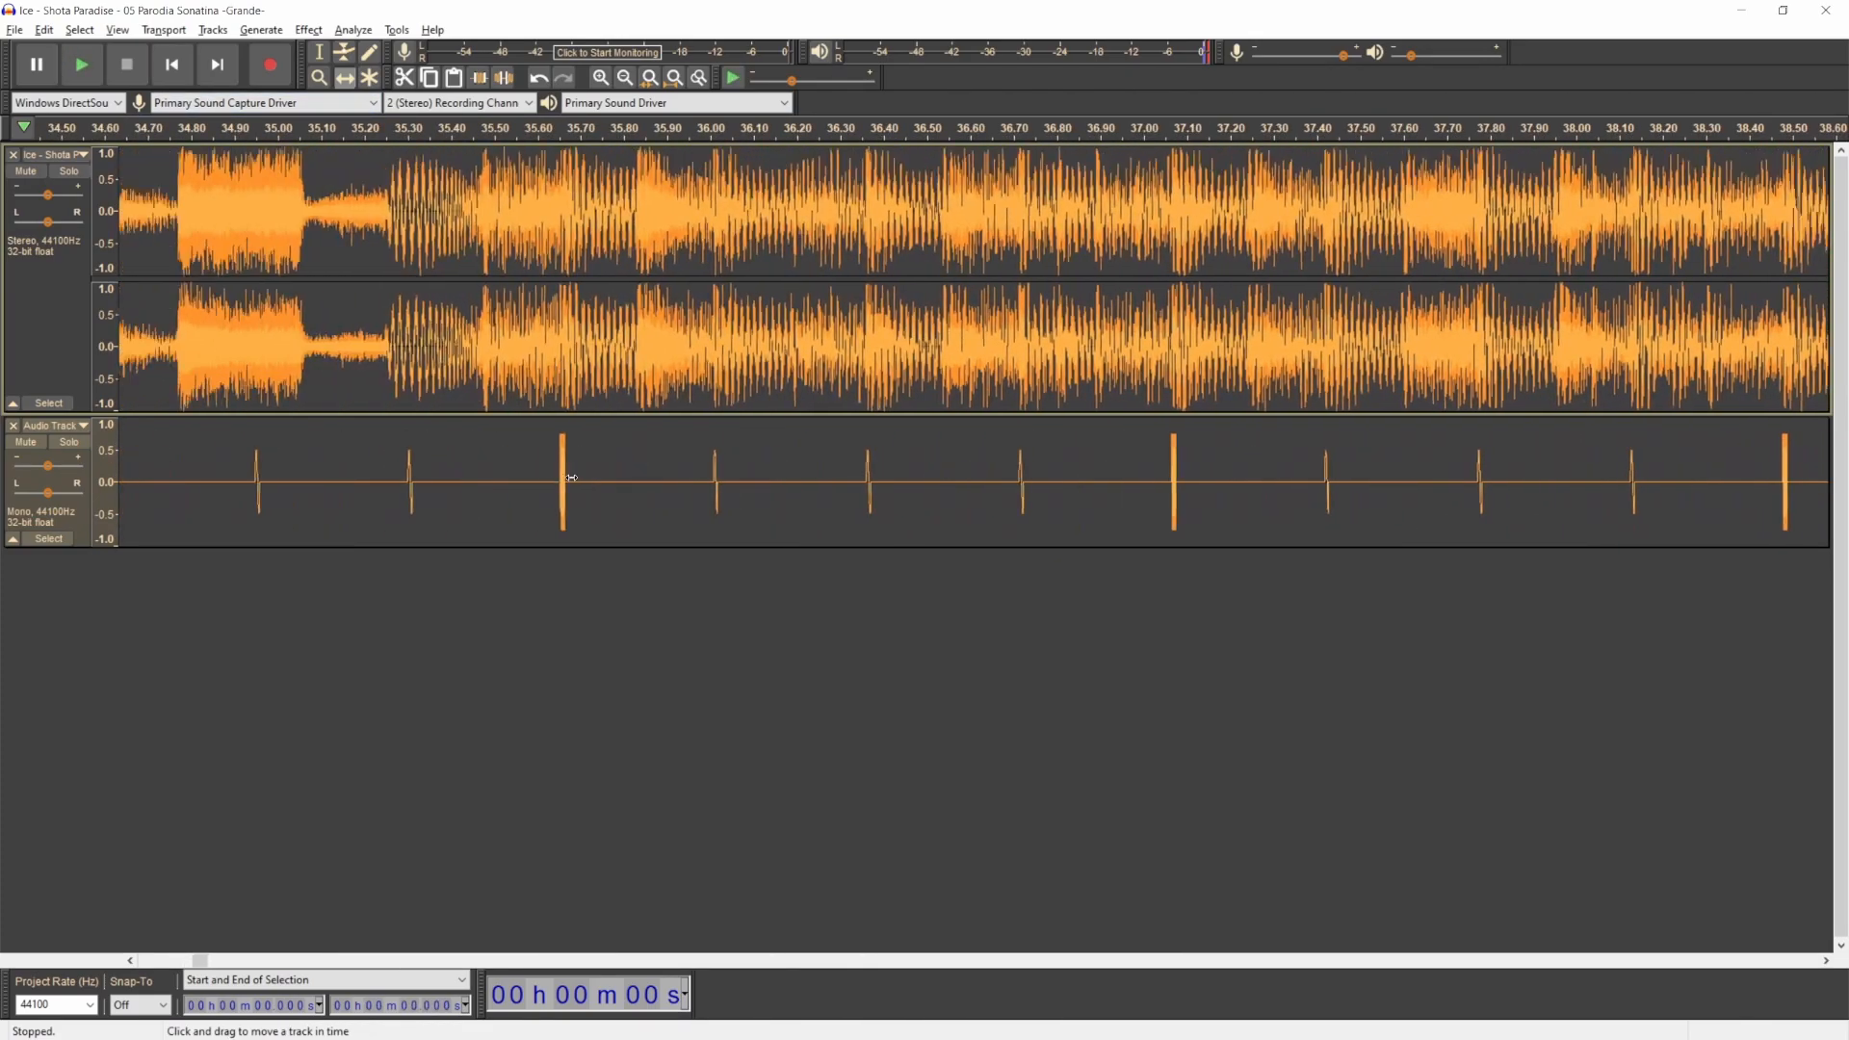
click(325, 128)
drag(670, 498, 592, 496)
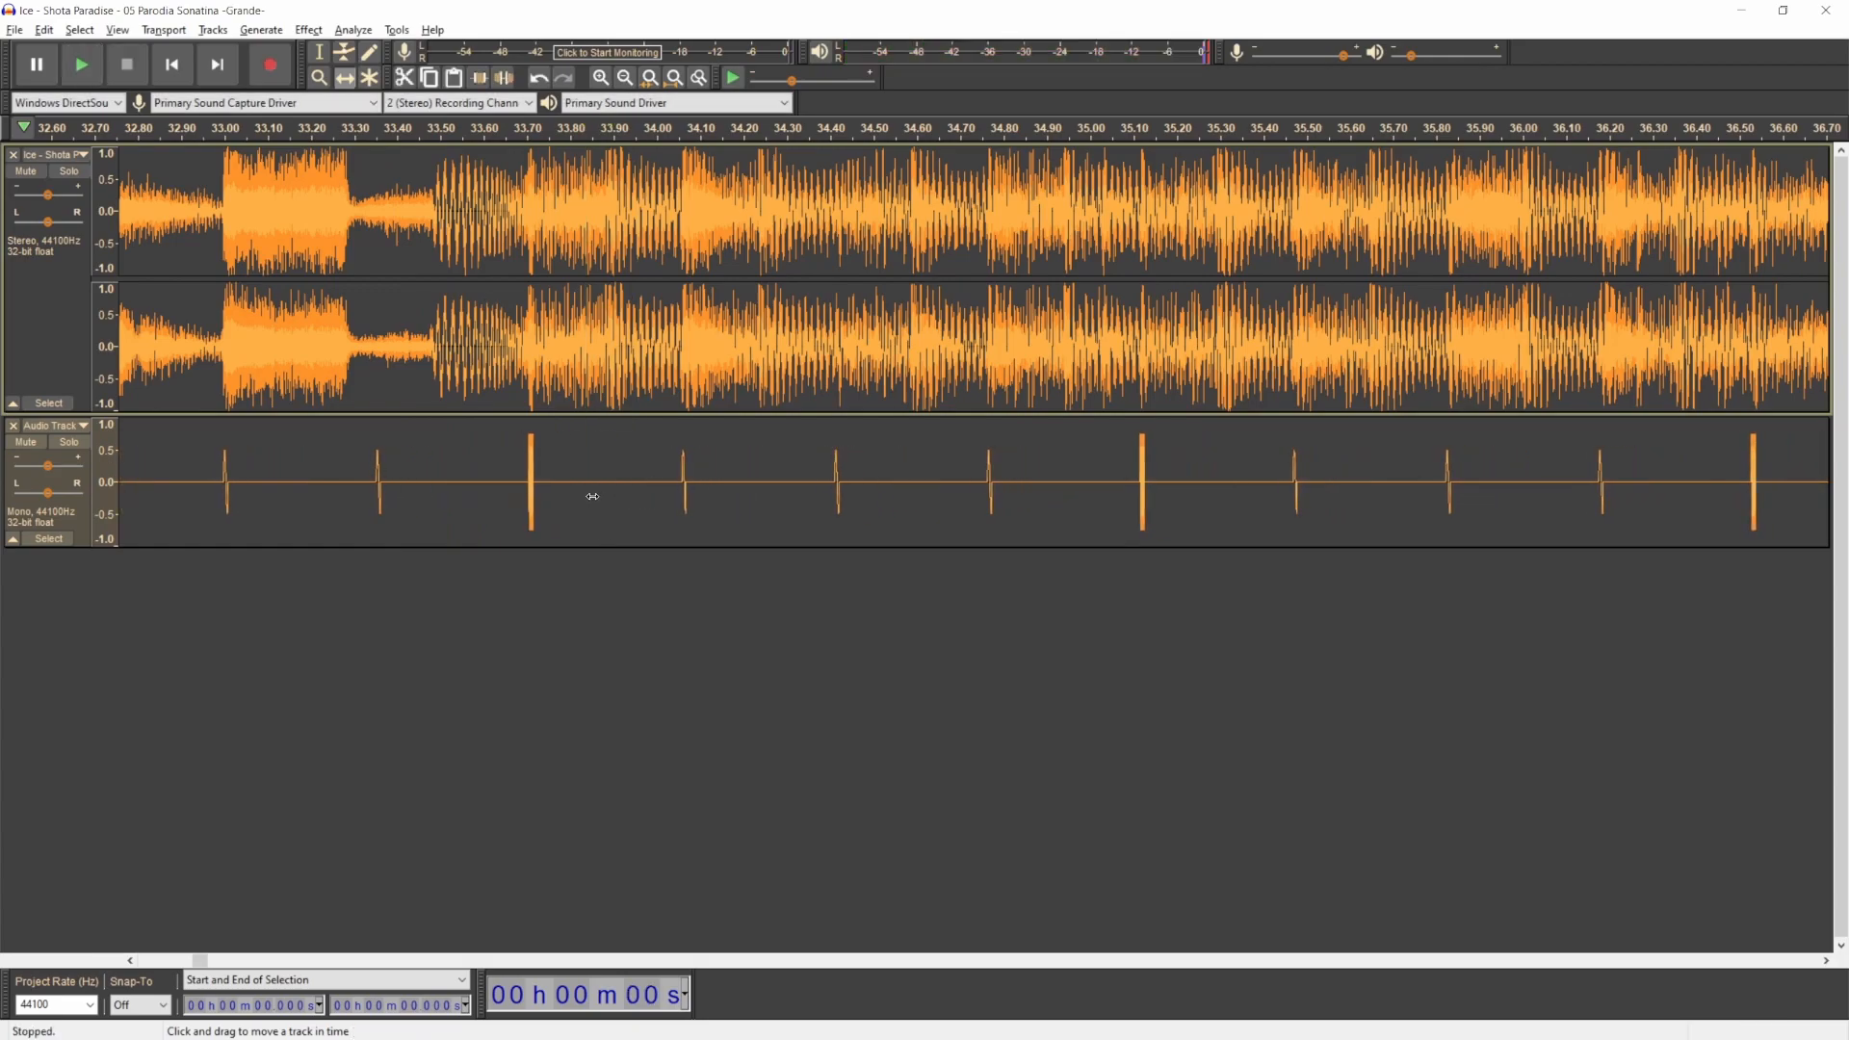
Step: Play both tracks from about 33.6 s and raise the rhythm track's gain slightly
click(494, 128)
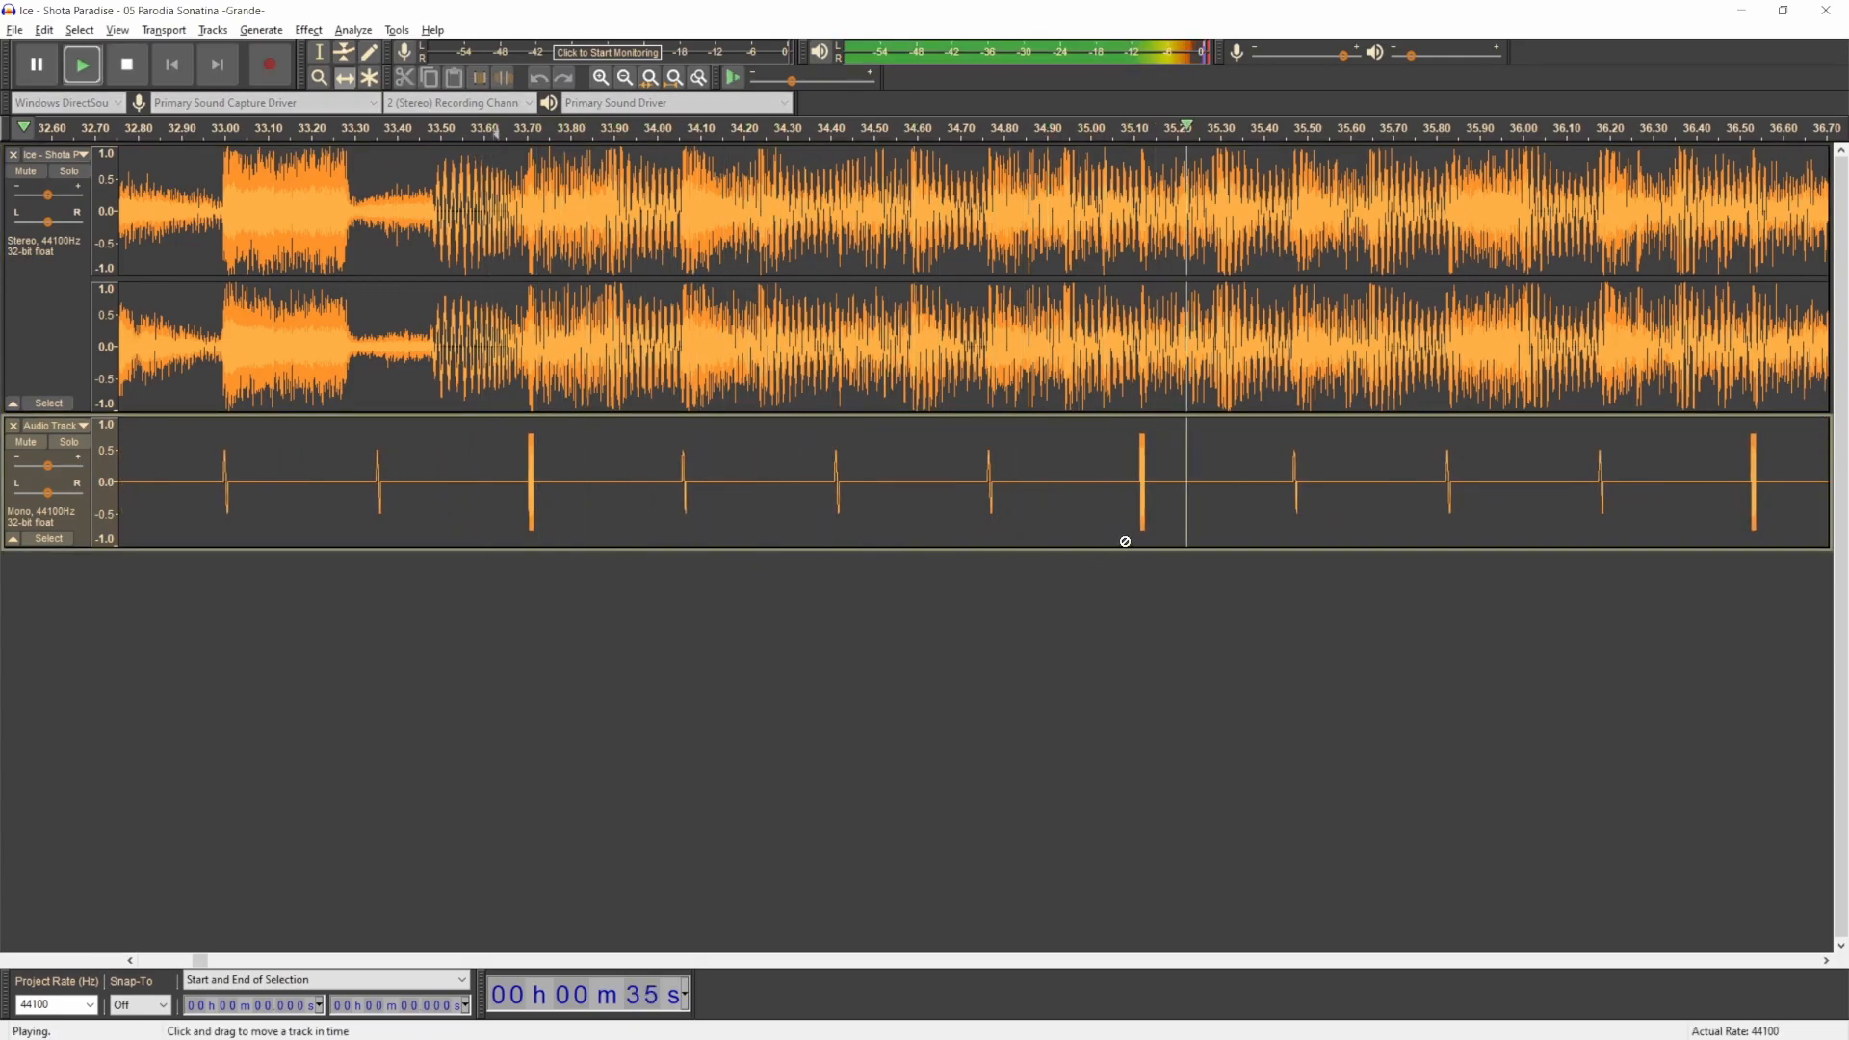
scroll(1125, 540, down, 3)
scroll(1125, 539, right, 5)
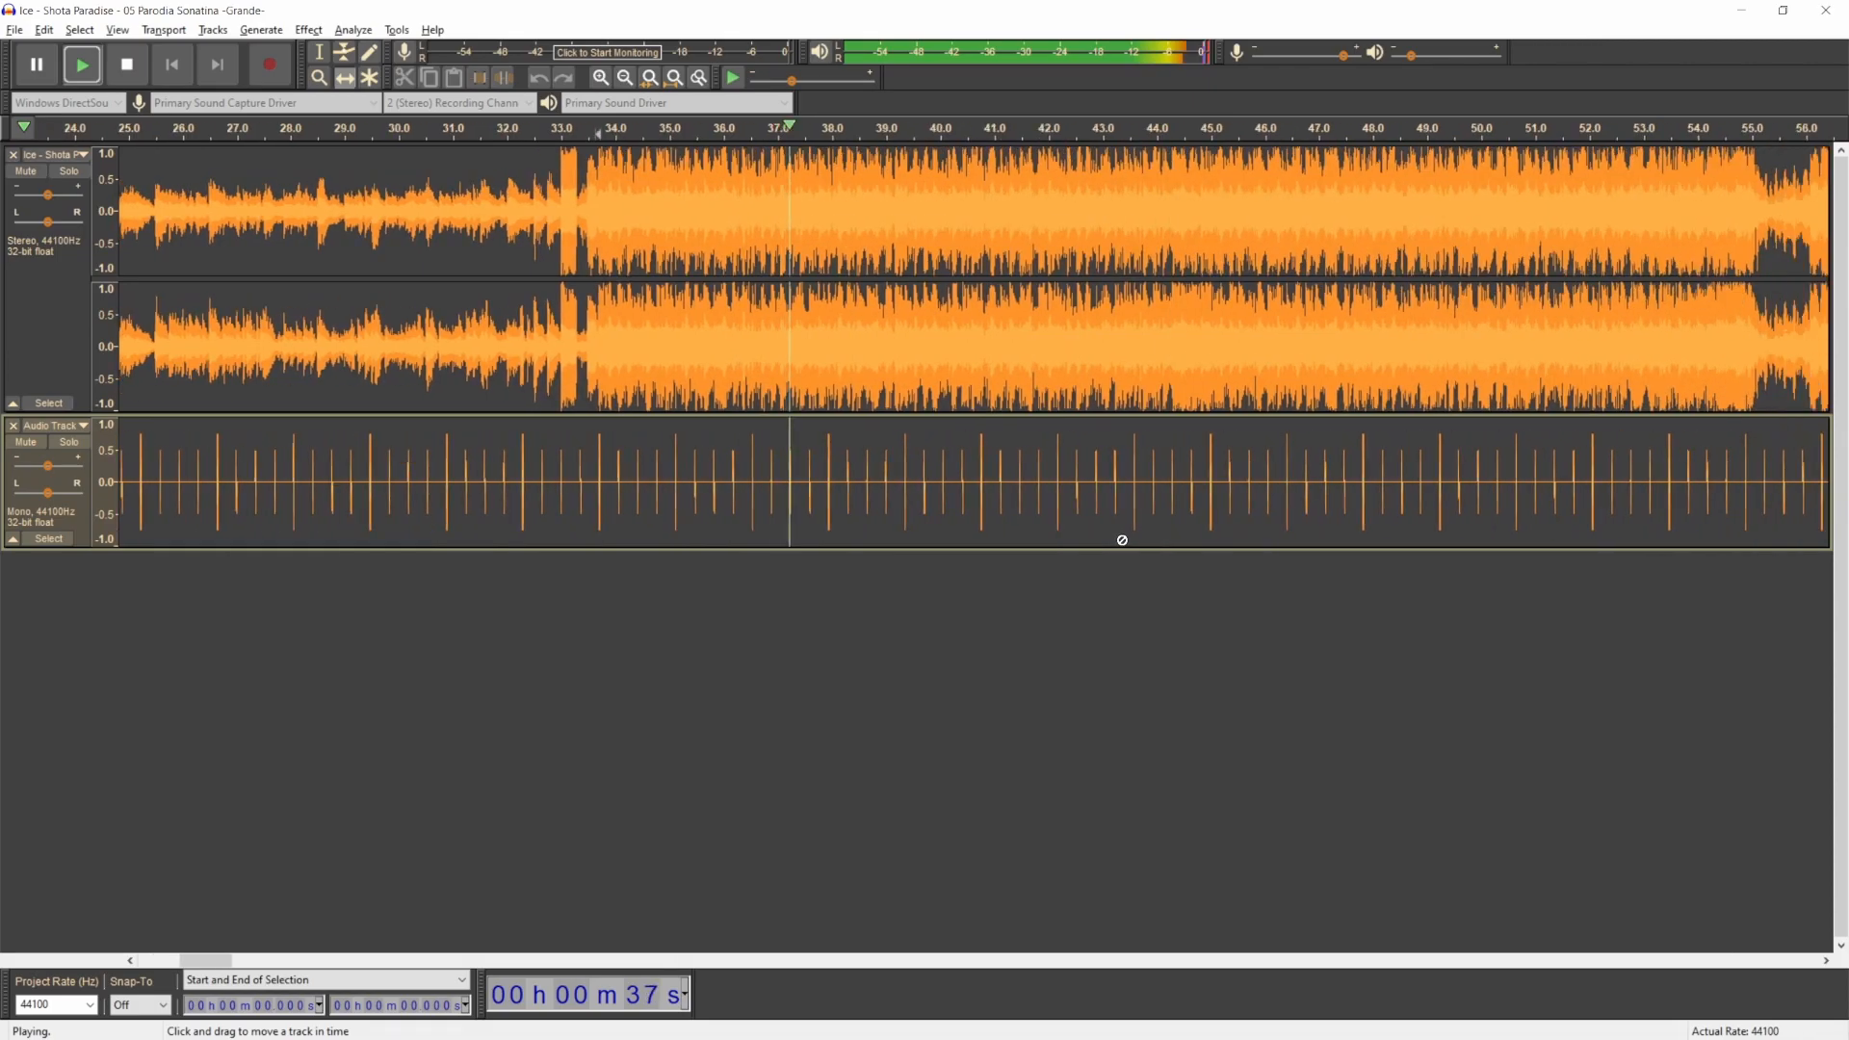
drag(47, 465, 57, 466)
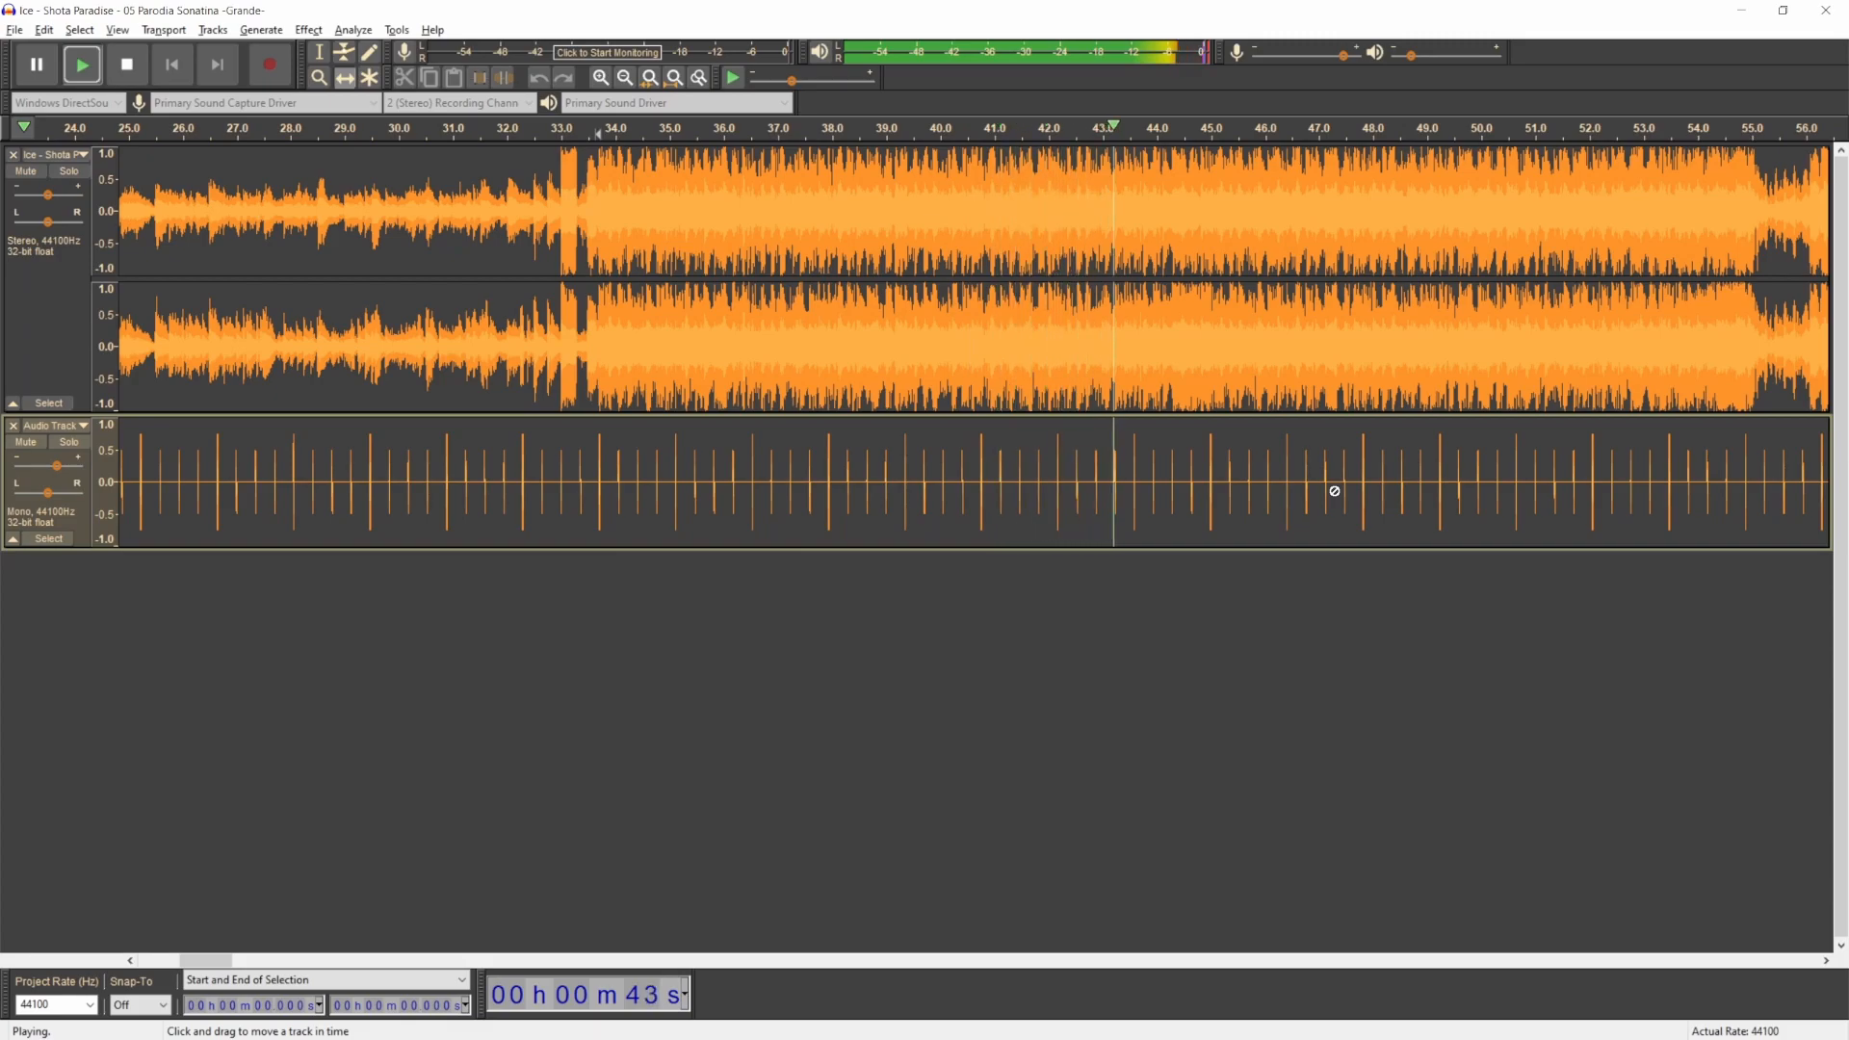
scroll(1262, 473, right, 7)
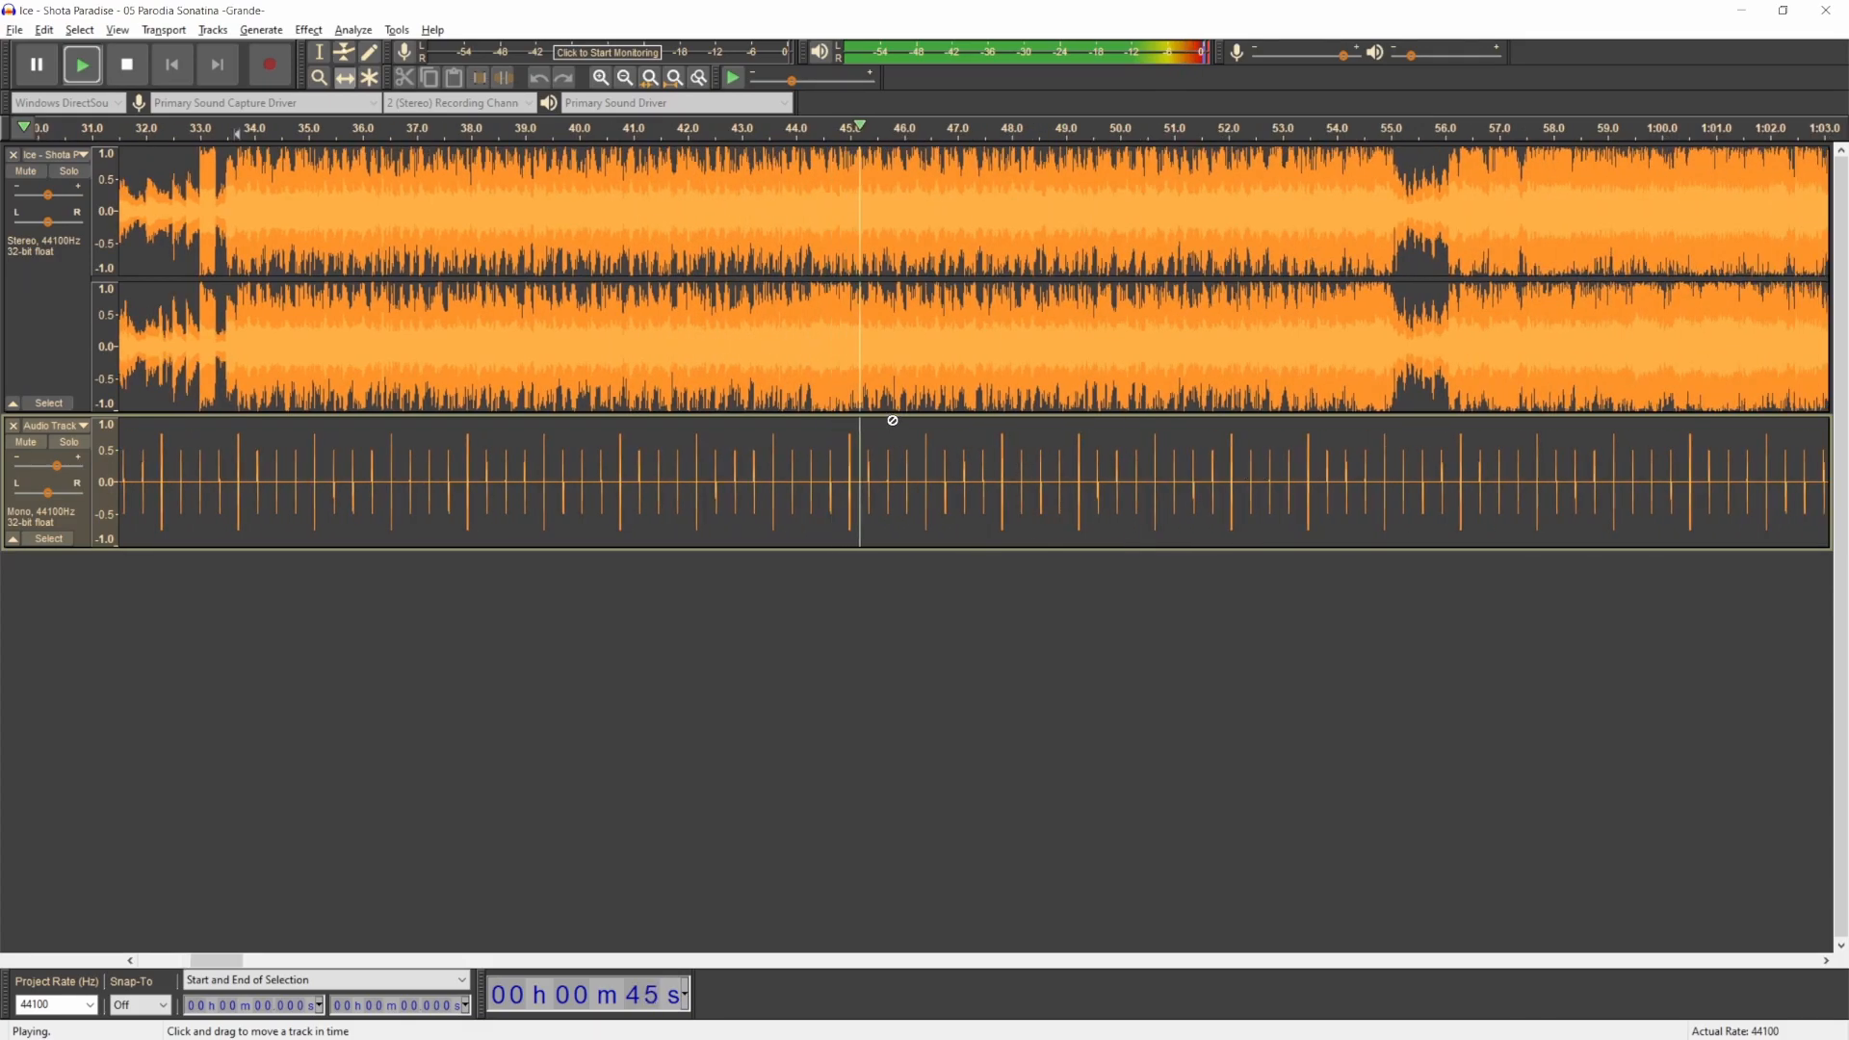
Step: Review the rest of the song while it plays to about 57 s, stop playback, and switch to ArrowVortex
scroll(891, 414, down, 4)
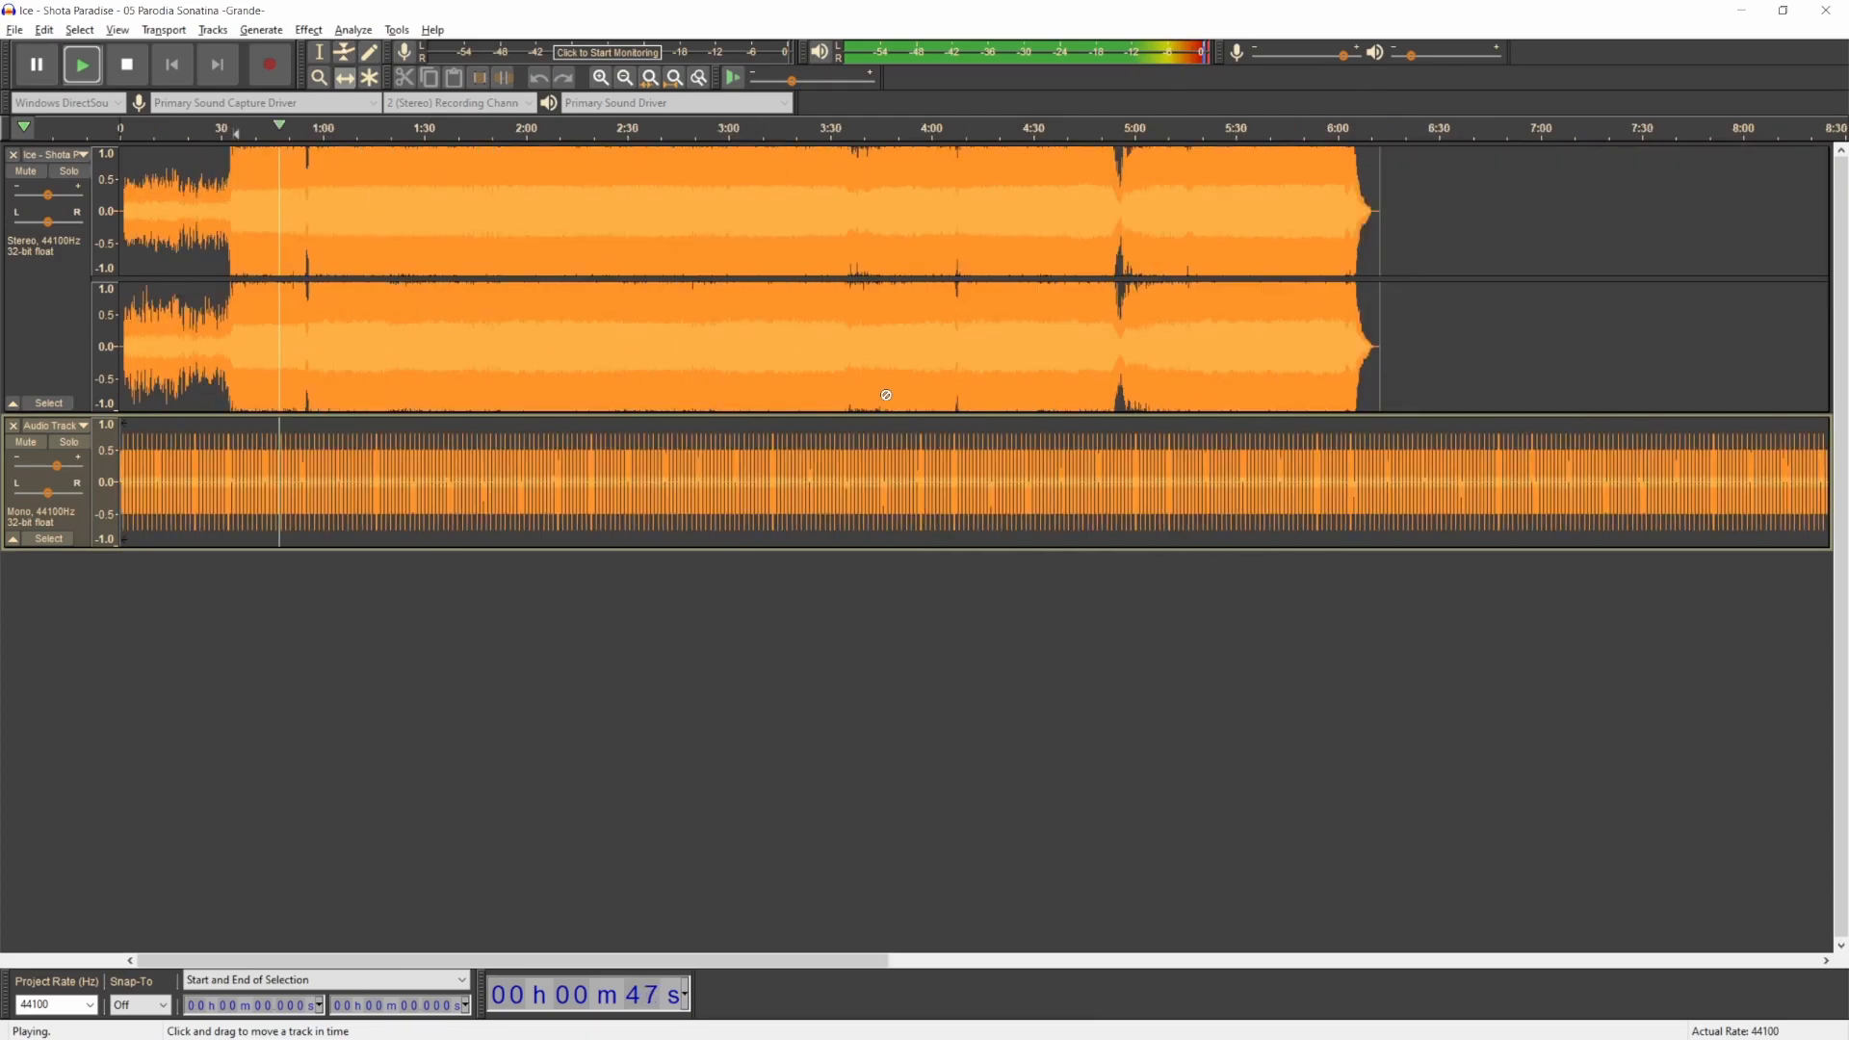
drag(213, 179, 1390, 246)
click(1432, 269)
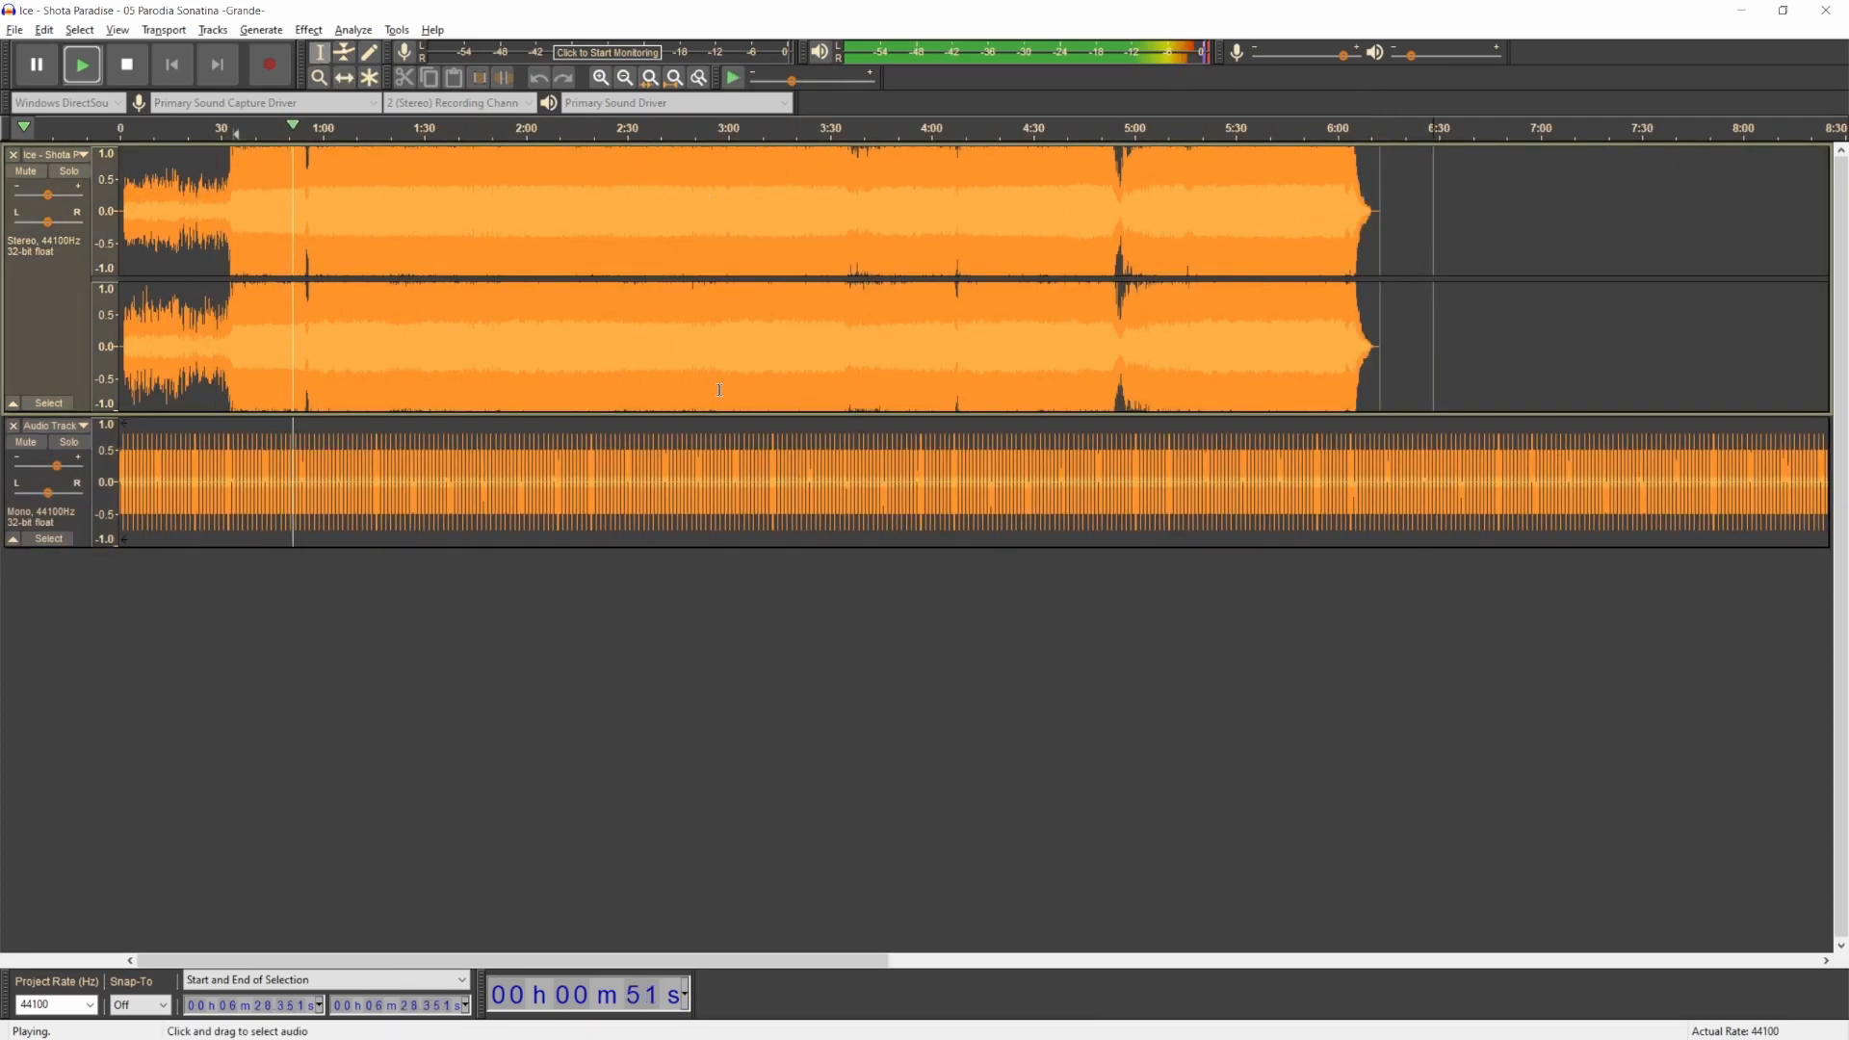
scroll(251, 373, up, 3)
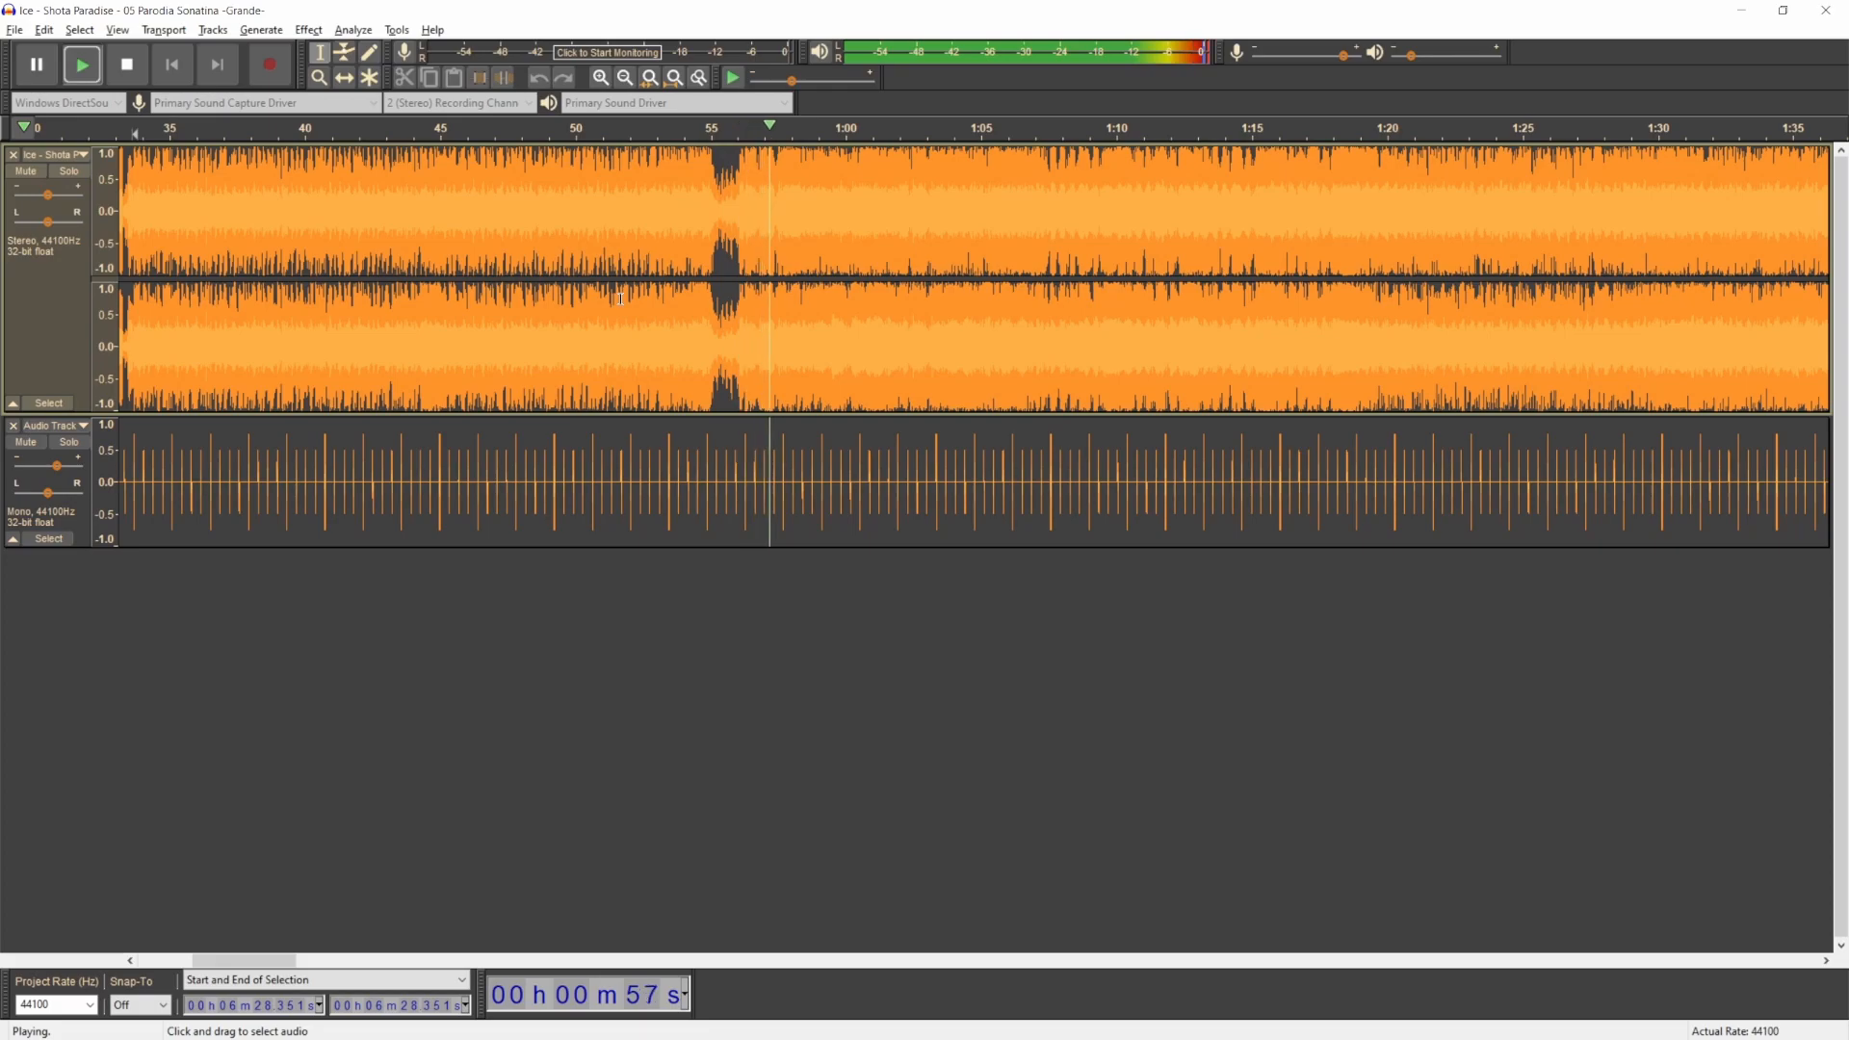
key(space)
key(alt+Tab)
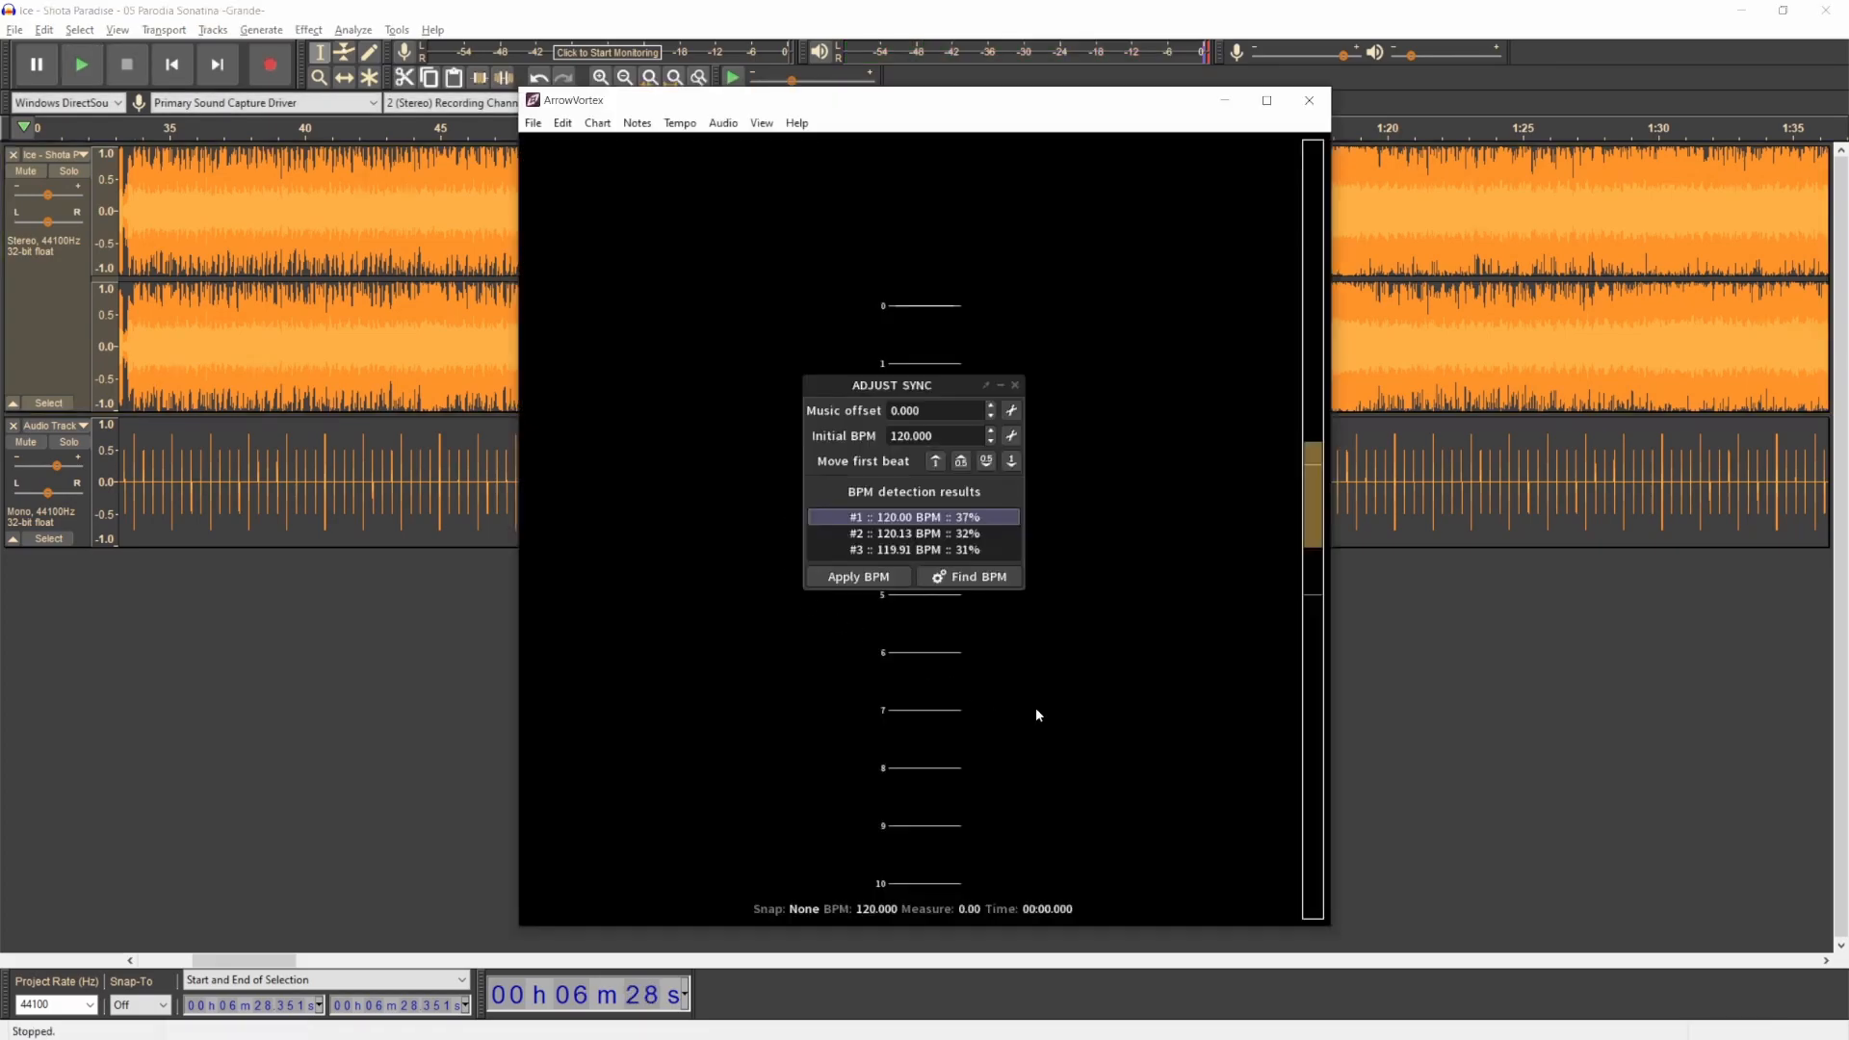